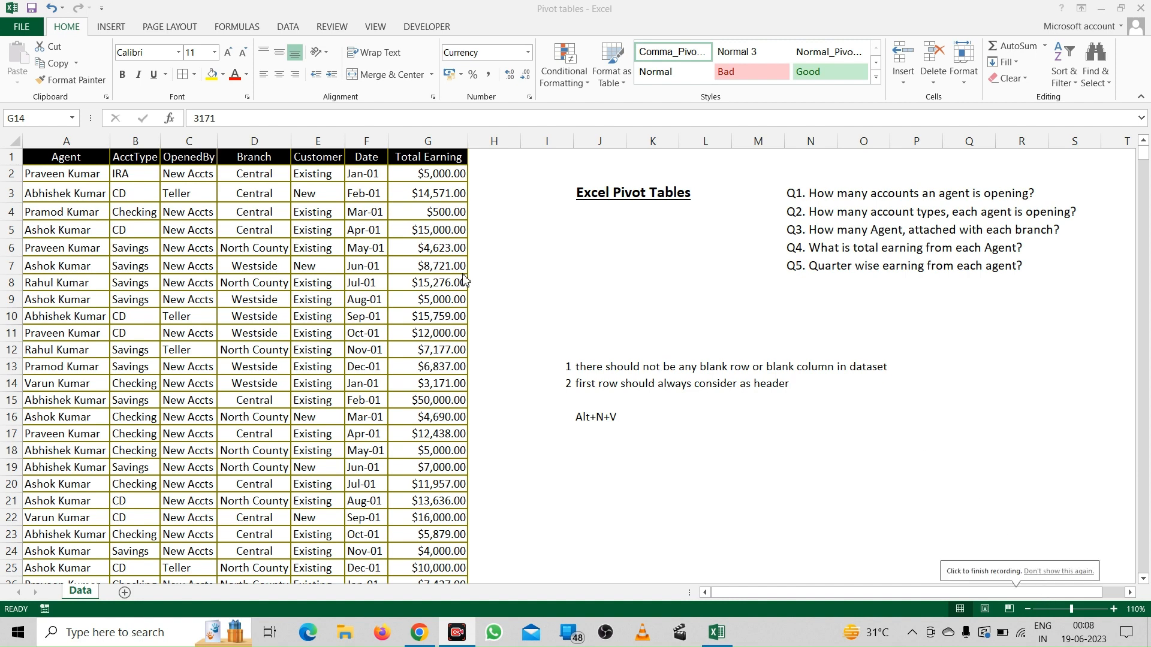
Examine the Data sheet's records from the Agent header down to the last row and back up.
key(F2)
click(55, 157)
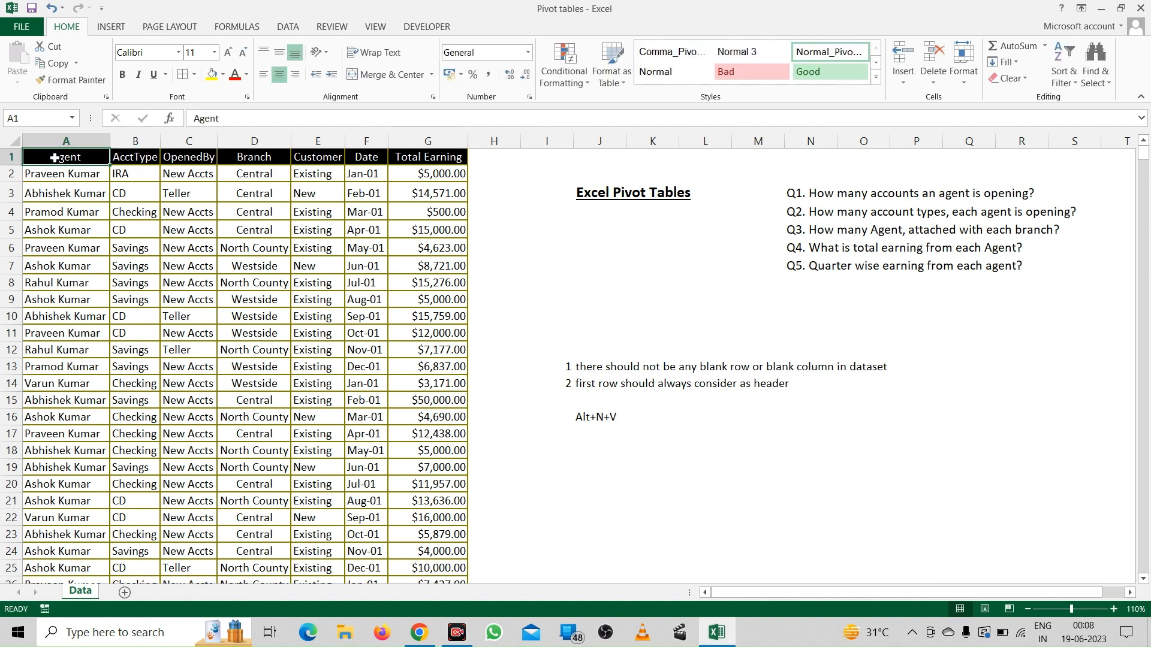
key(Down)
key(Down)
key(Down)
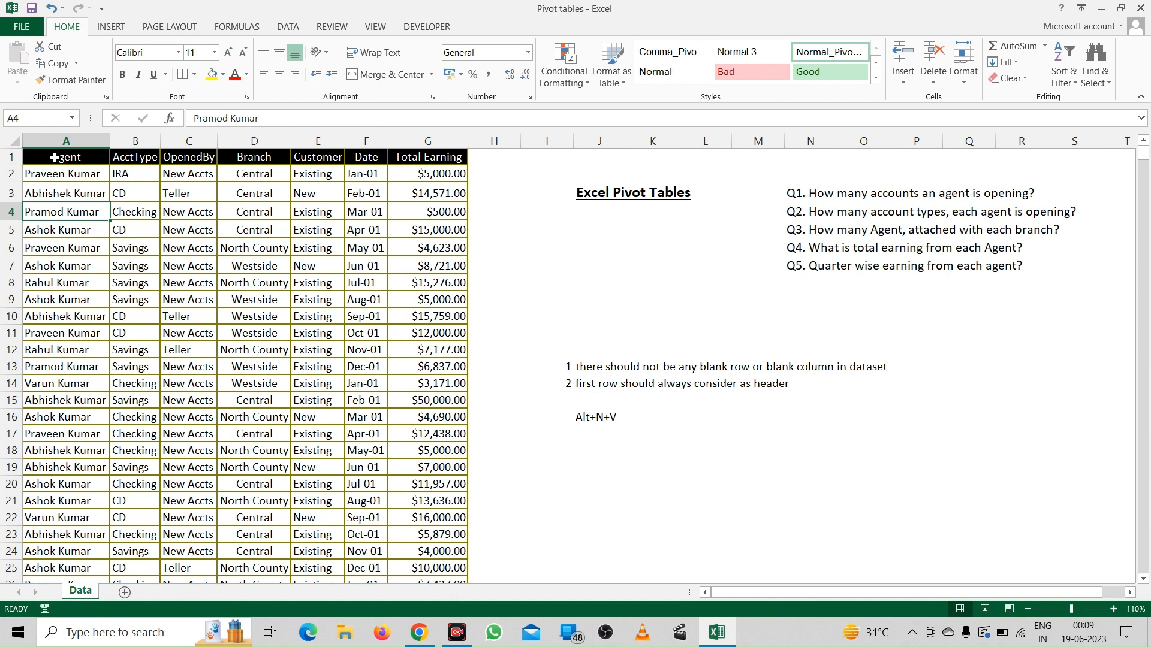
key(ctrl+Down)
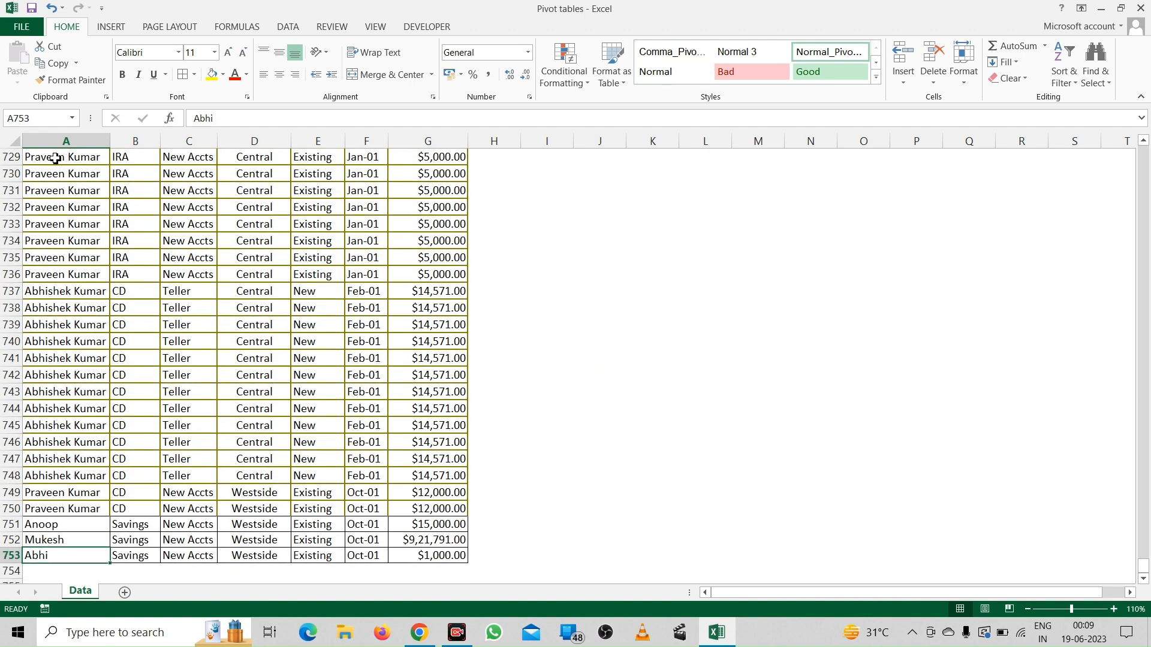
key(ctrl+Up)
key(Down)
key(Down)
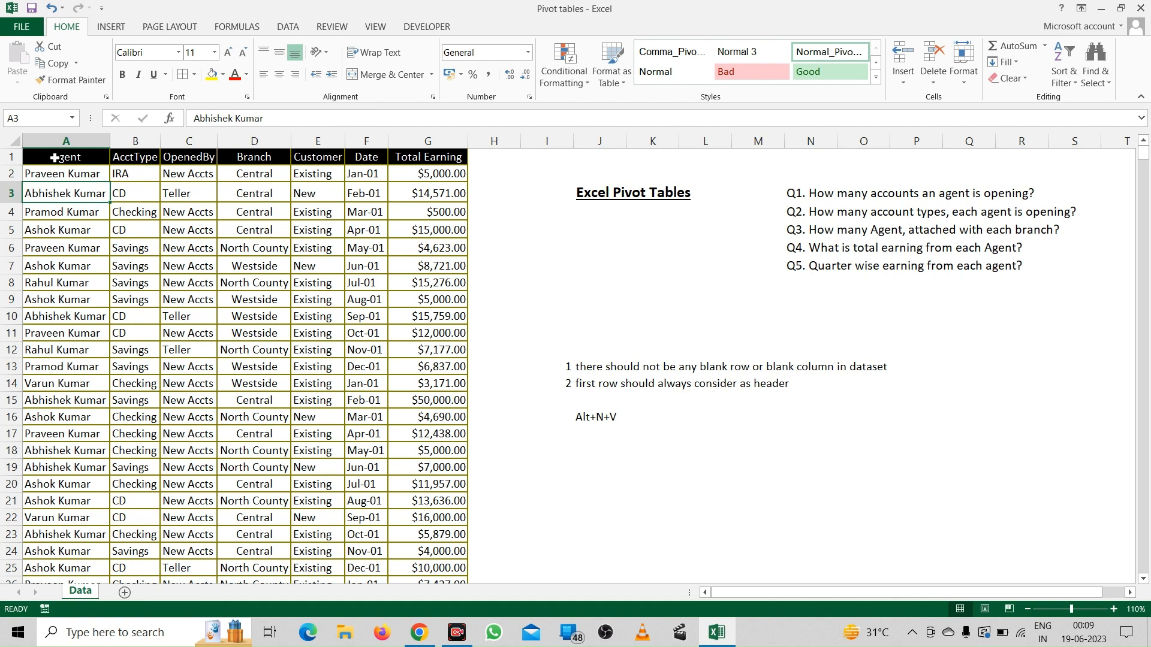
Insert a PivotTable from the Data range A1:G753 on a new worksheet, with Date as rows and Total Earning summed as values.
key(alt)
key(n)
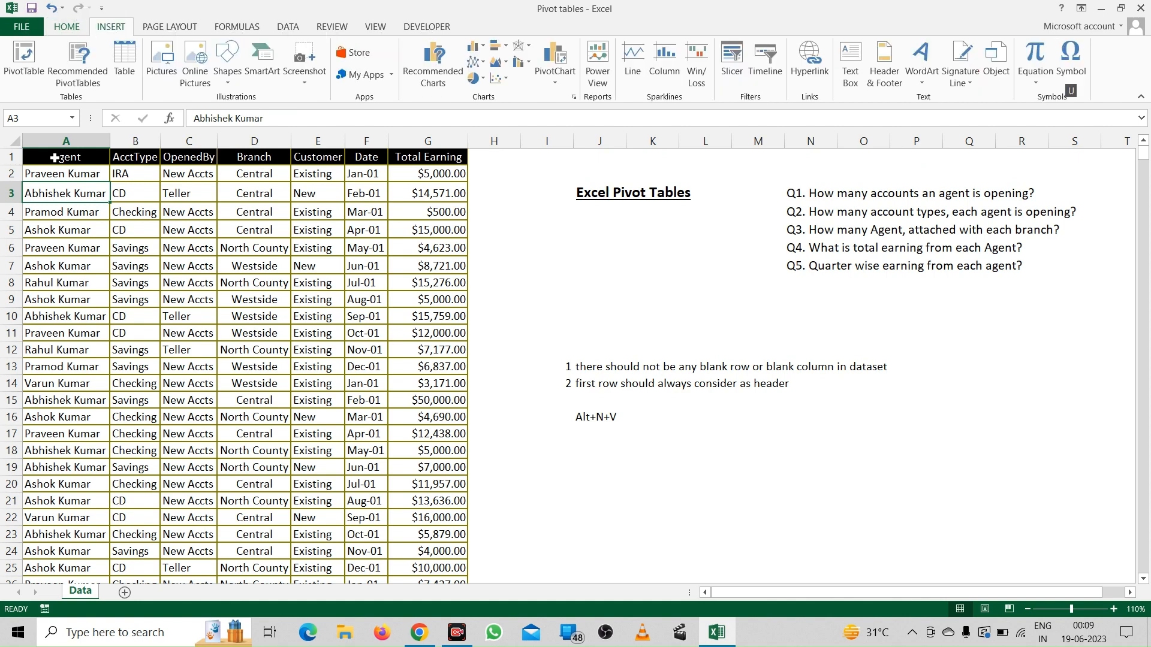
key(v)
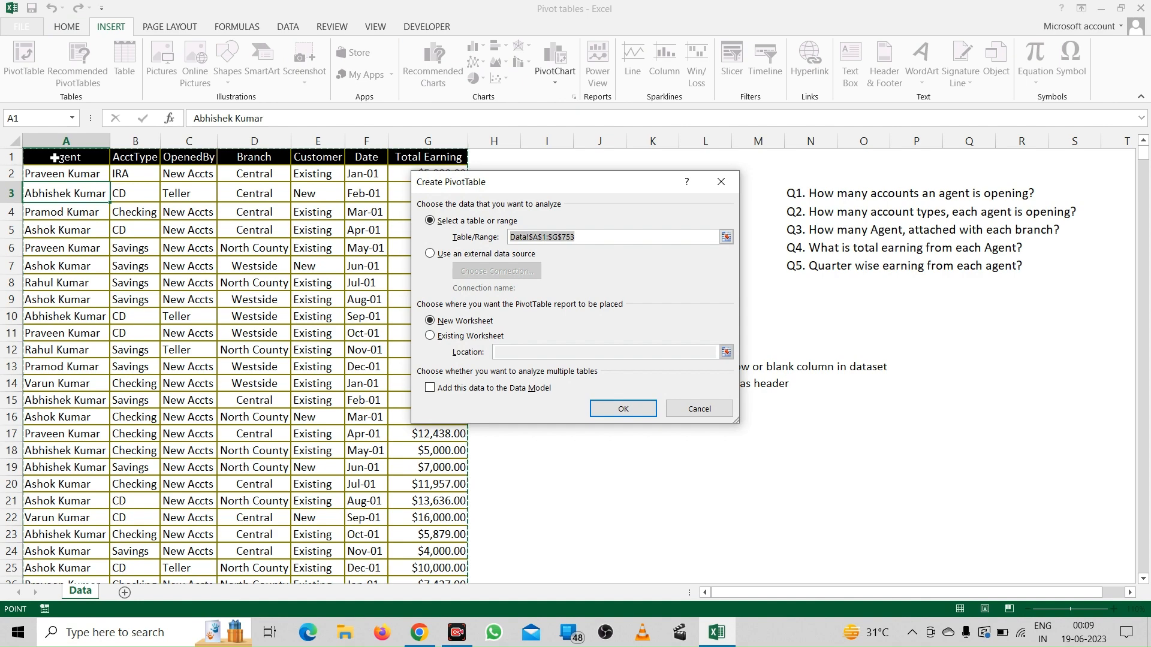
key(Return)
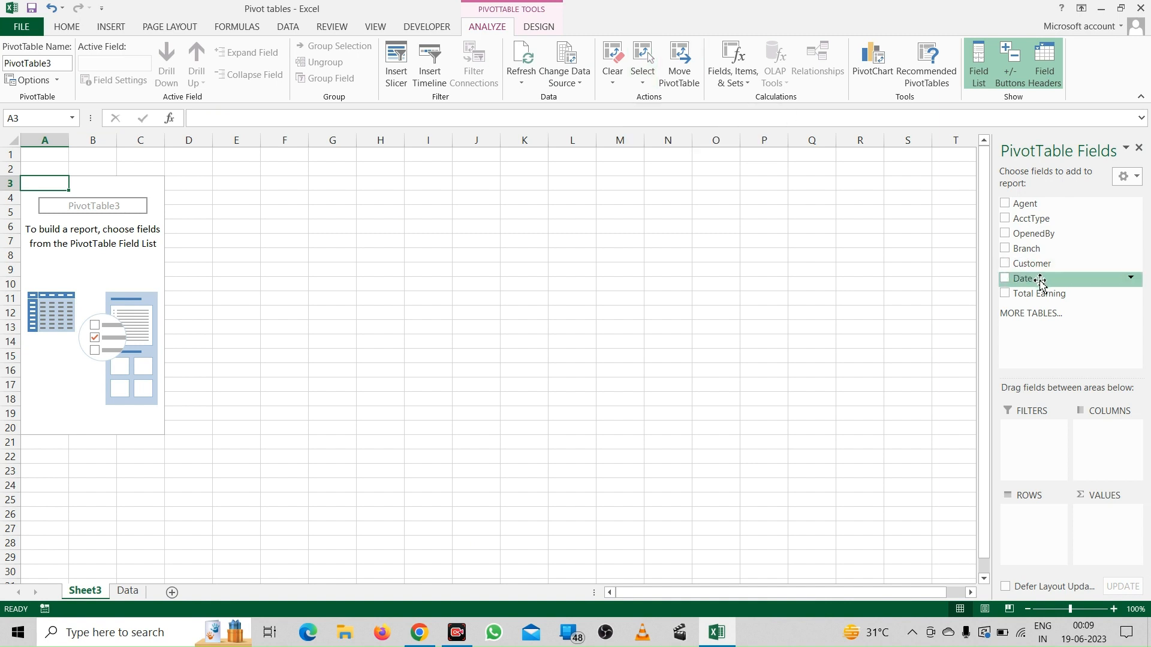
drag(1040, 282, 1041, 525)
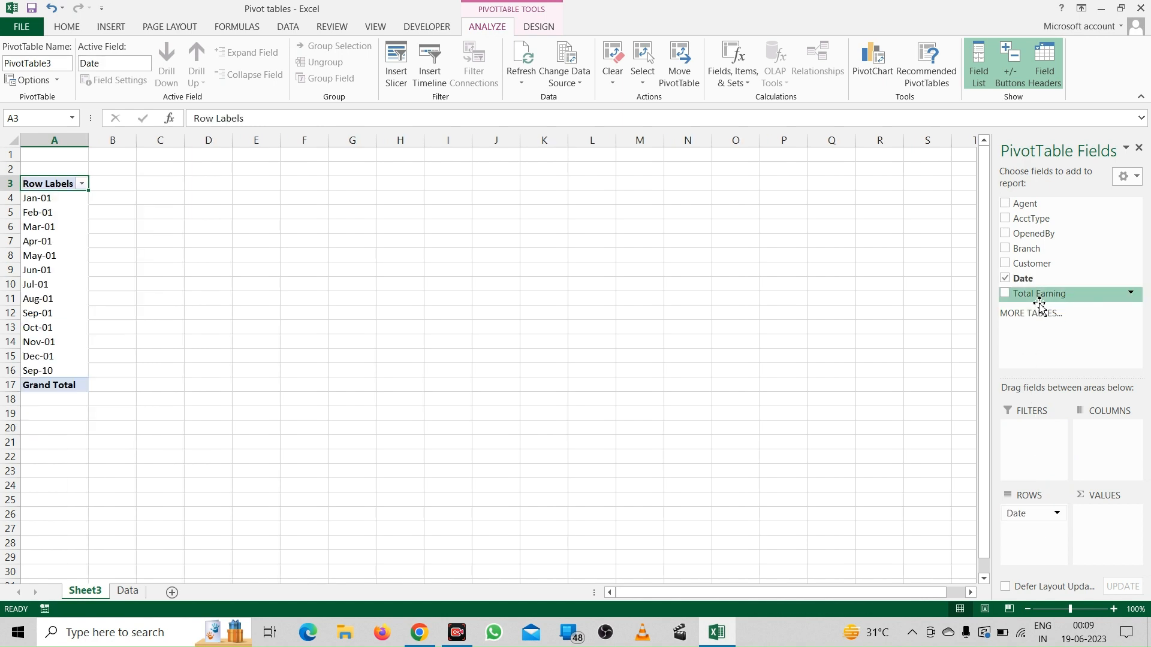
drag(1028, 293, 1106, 526)
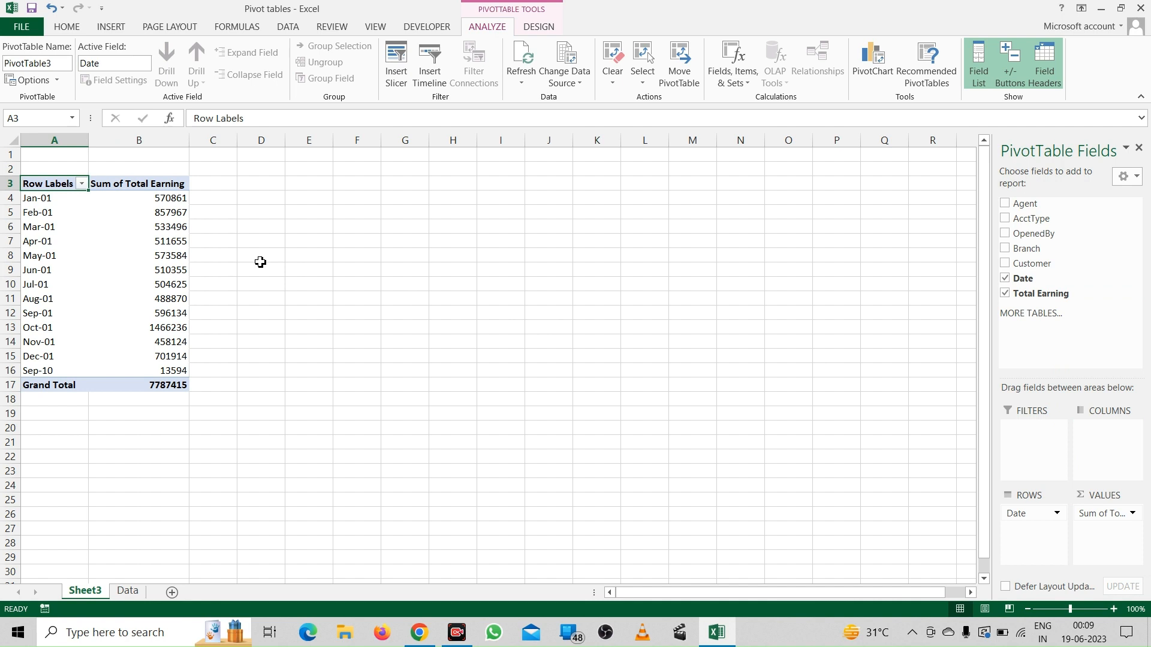
Group the PivotTable's Date row labels by Quarters only, leaving Months out.
click(36, 277)
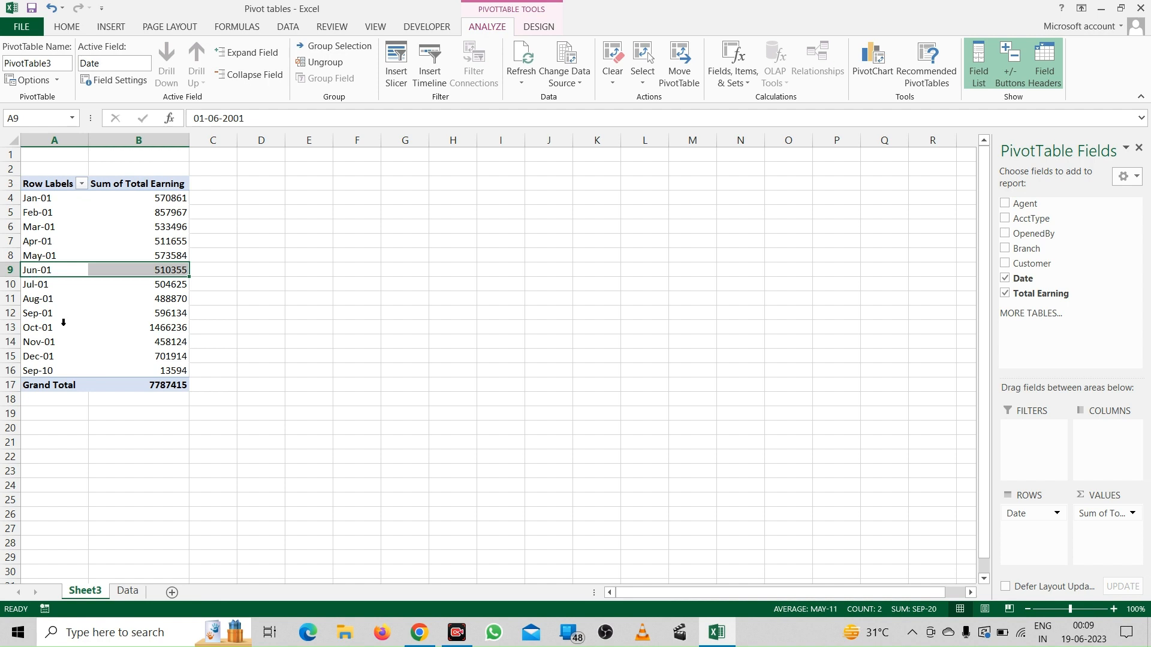
click(48, 257)
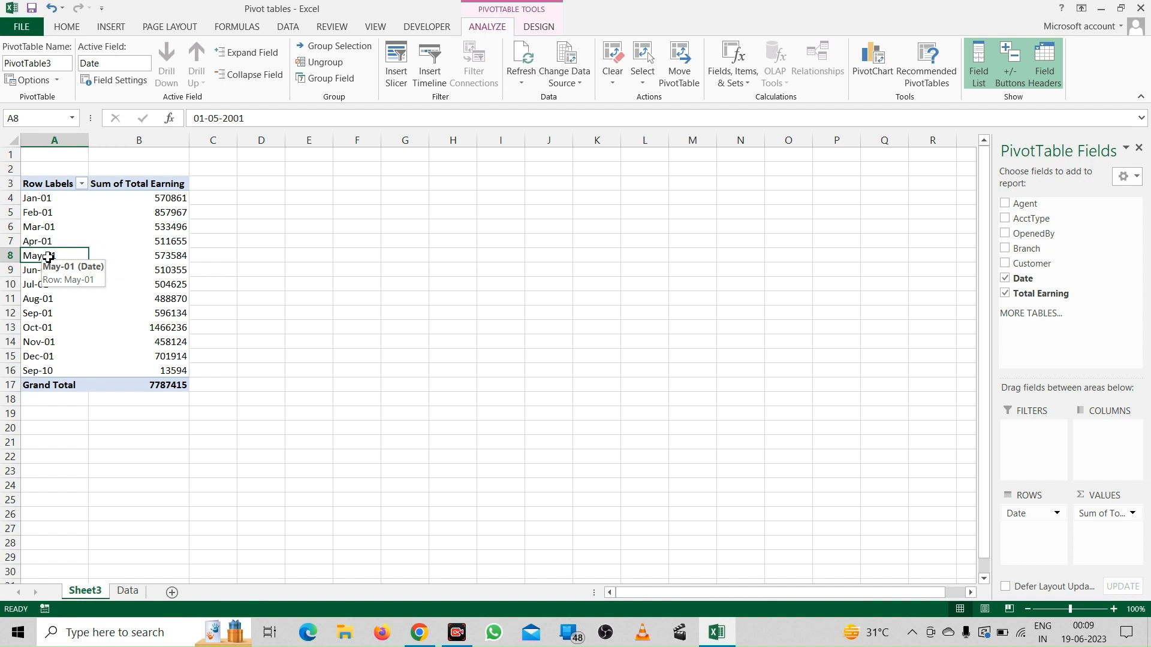
right_click(48, 258)
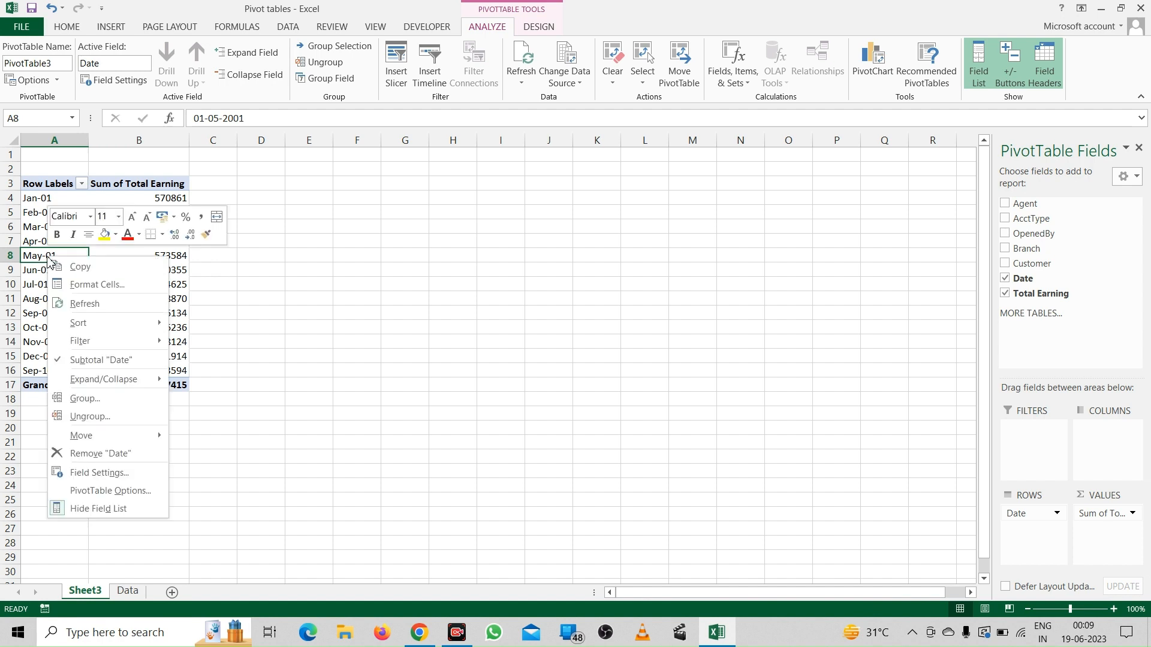
click(123, 400)
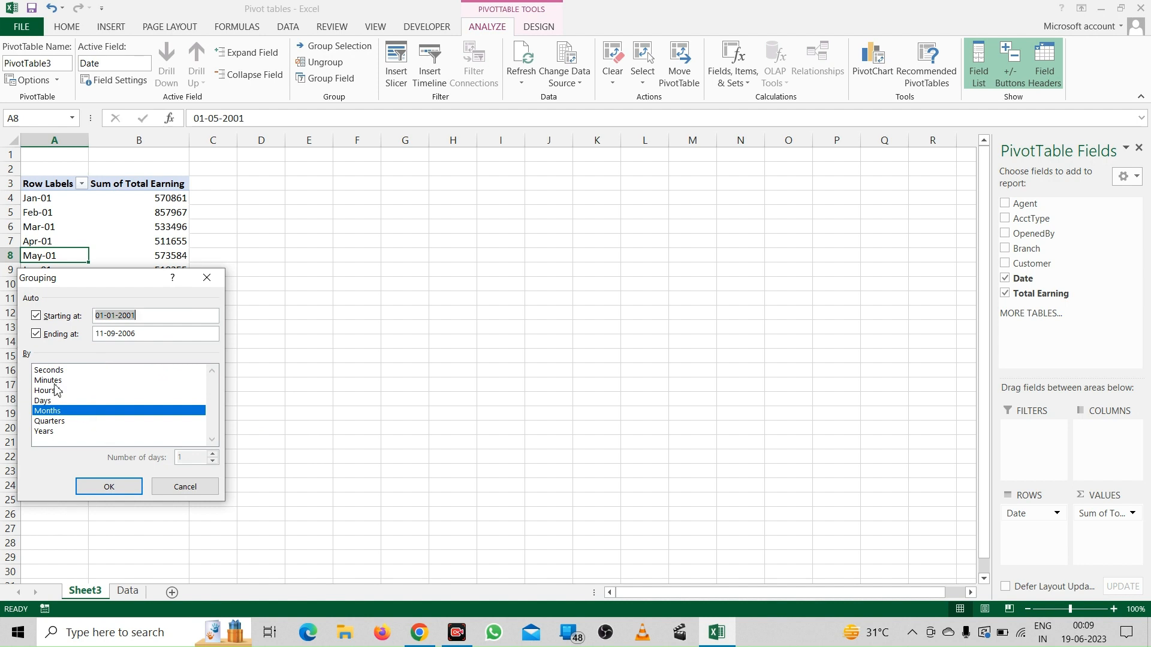
click(63, 423)
click(69, 413)
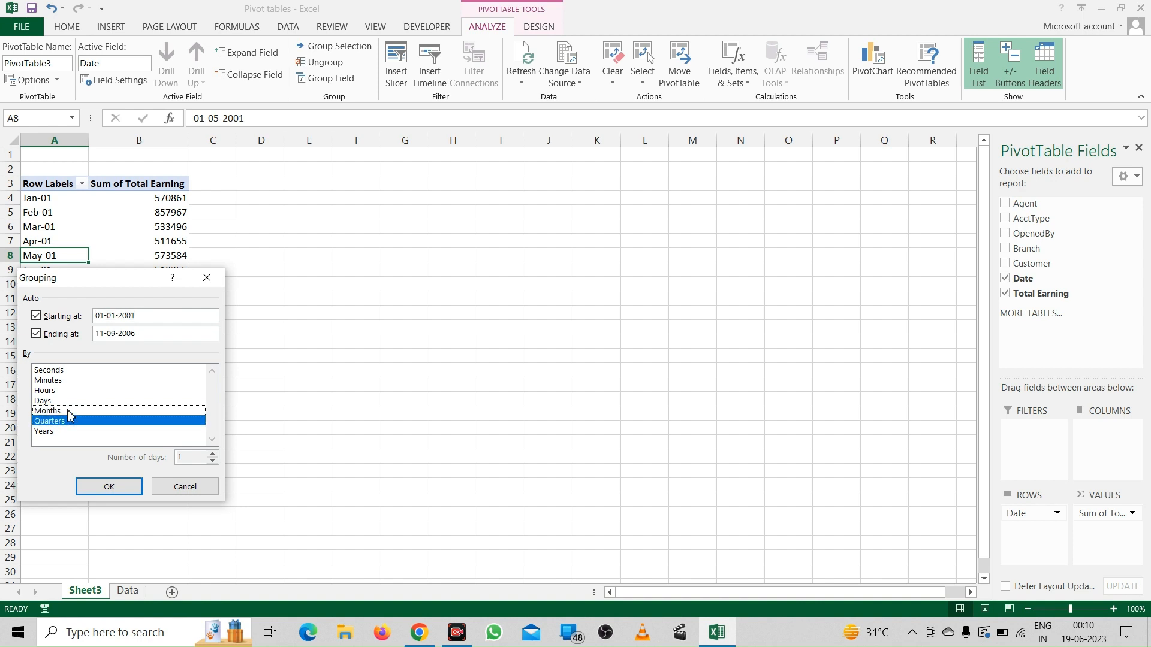
click(110, 486)
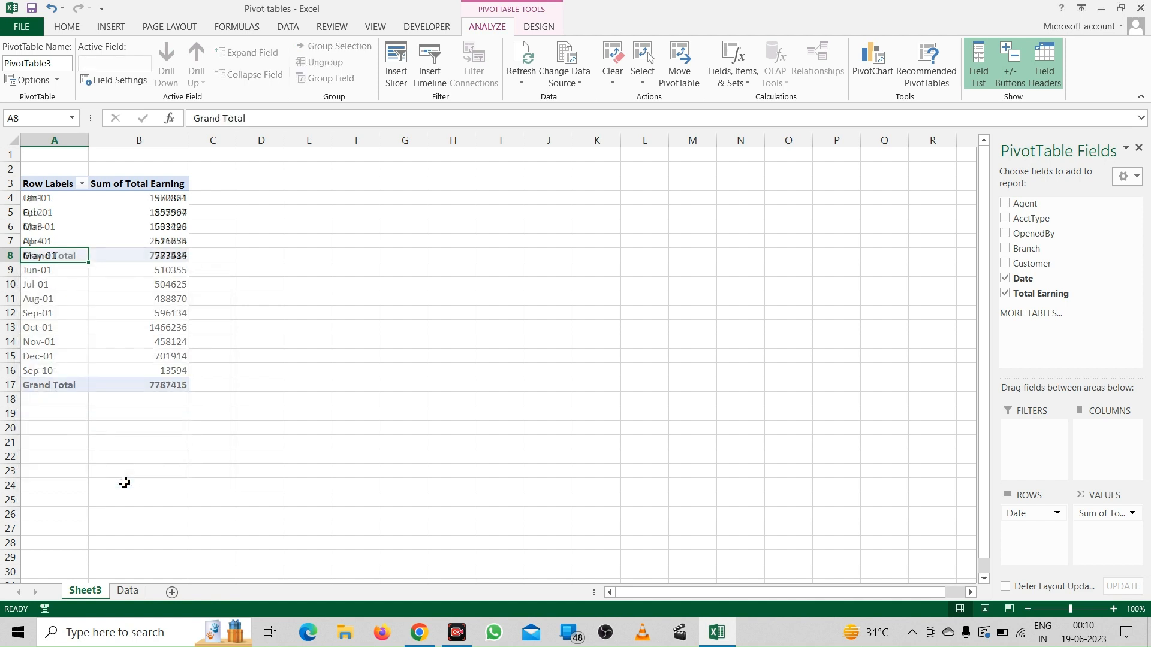
click(318, 200)
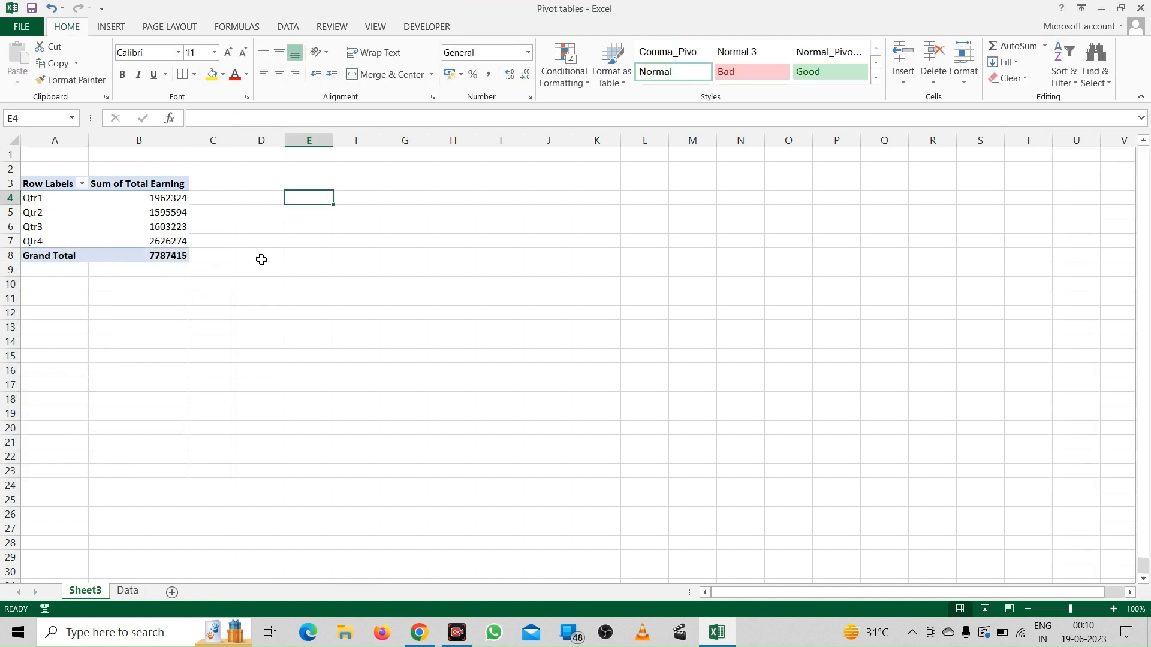
click(159, 215)
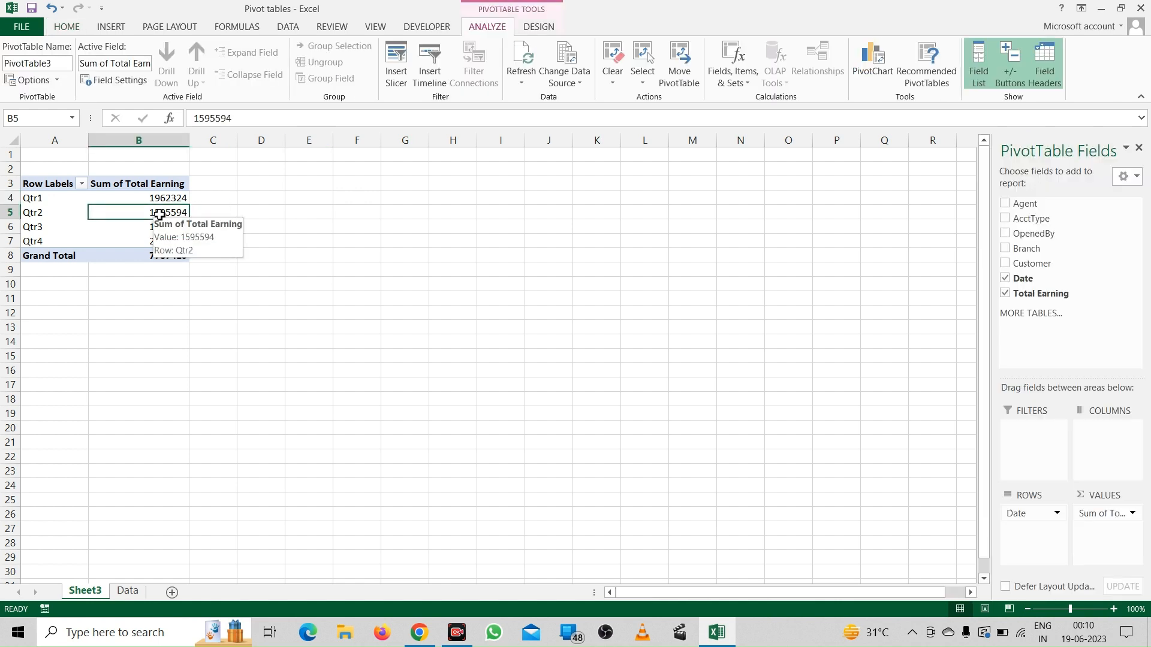
Ungroup the quarterly Date row labels in the PivotTable.
click(39, 213)
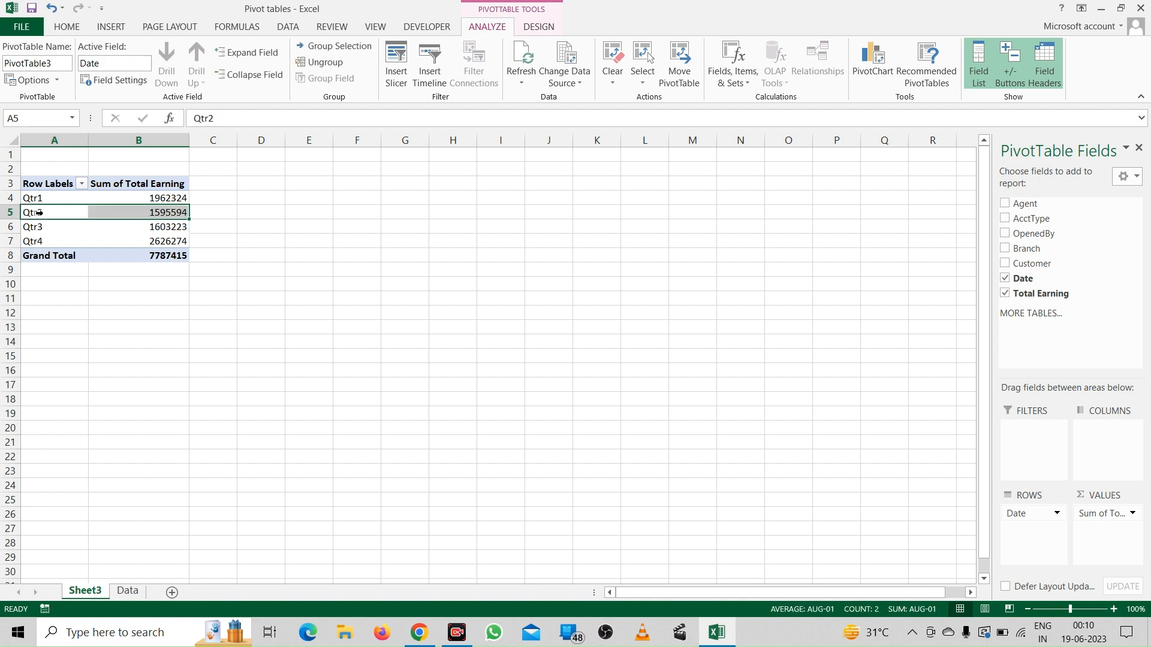
click(51, 213)
right_click(55, 216)
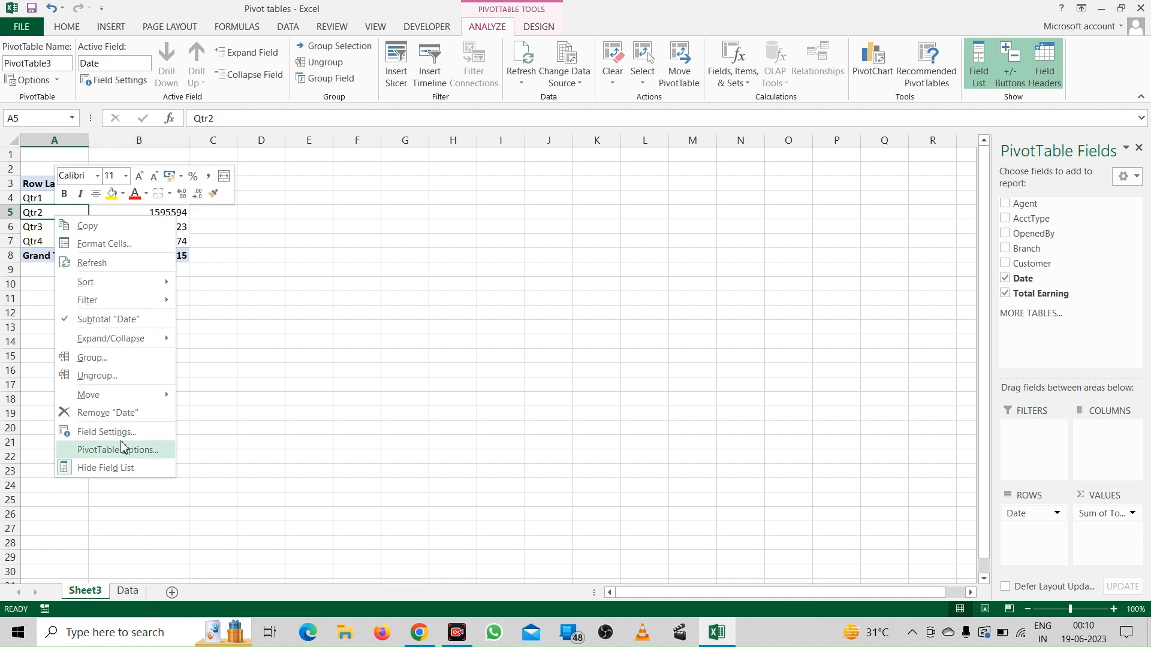
click(111, 376)
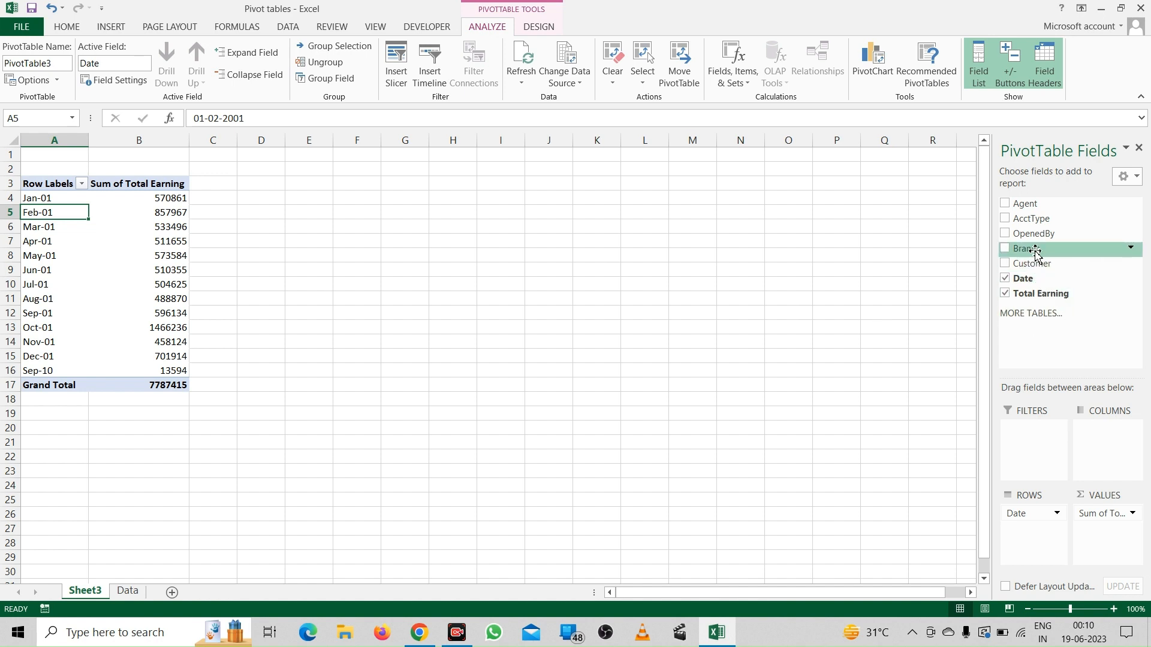
Add Branch as a report filter and place AcctType above Date in the PivotTable's row fields.
drag(1036, 252, 1039, 442)
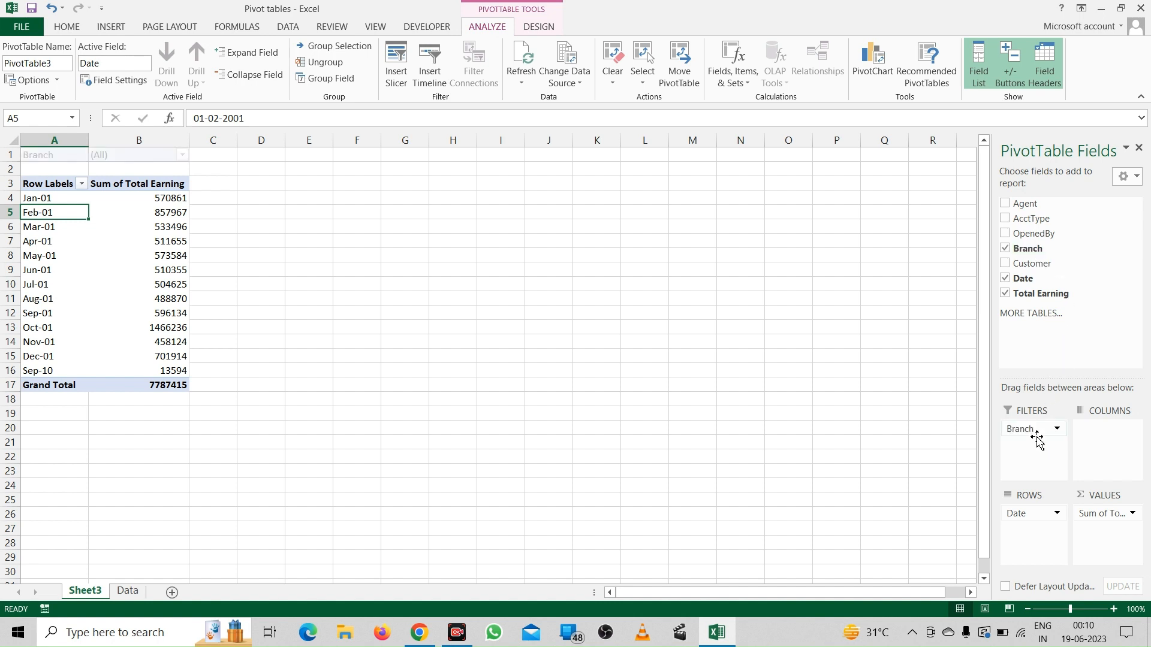
click(1022, 513)
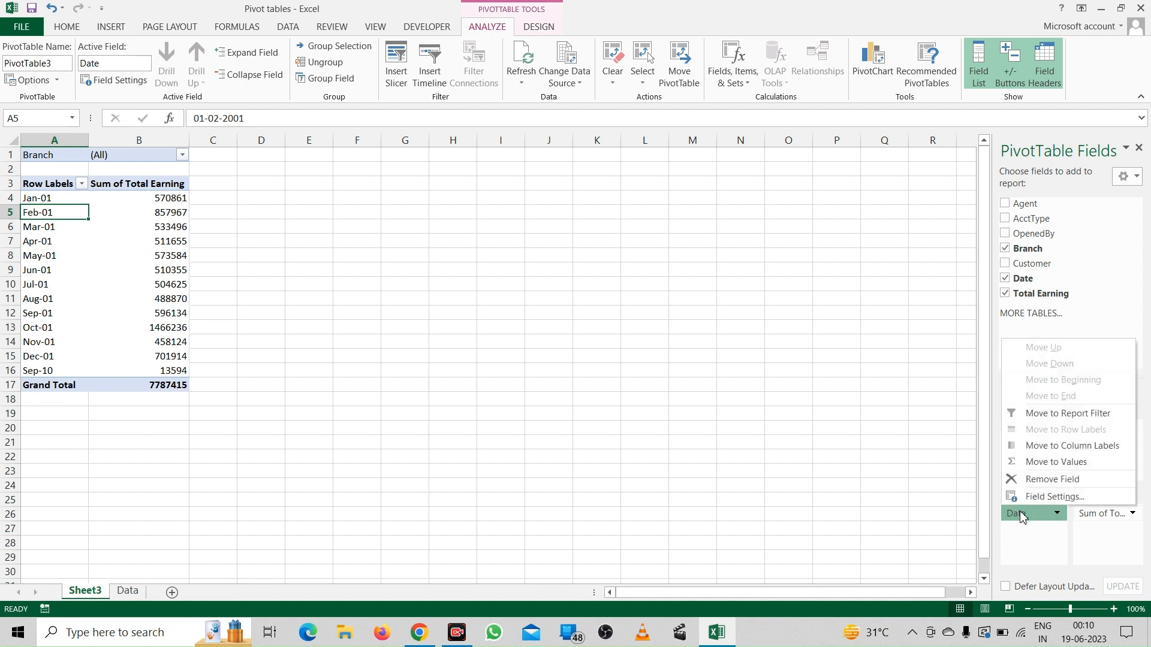
click(951, 497)
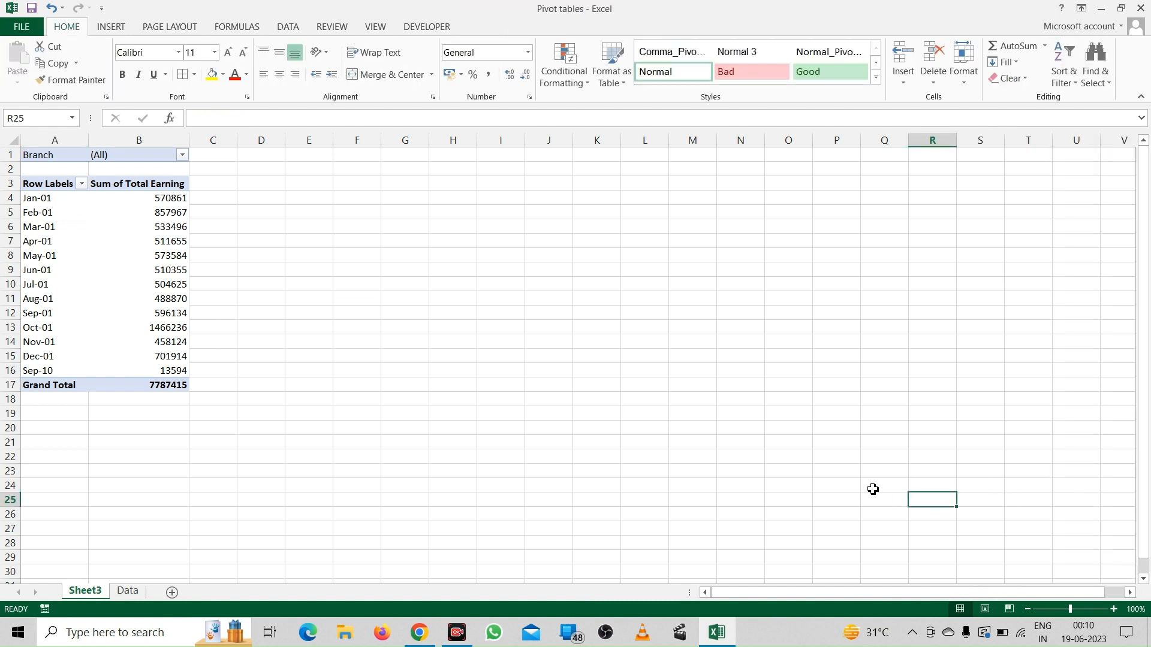
click(166, 291)
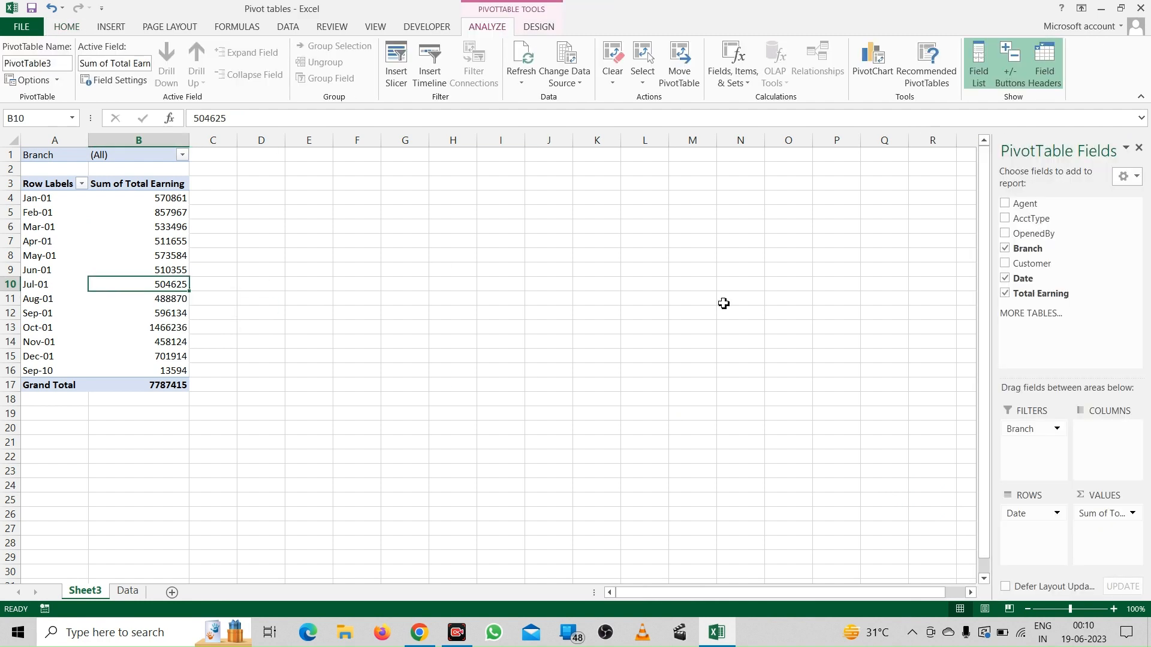
drag(1027, 226, 1032, 514)
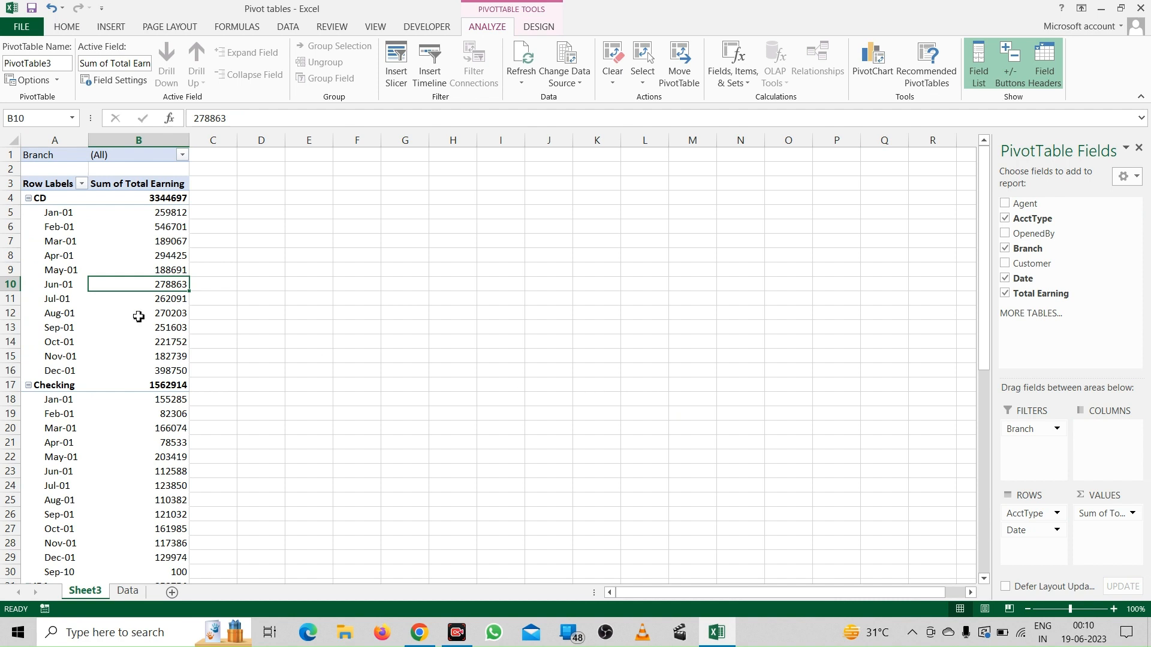
Collapse and re-expand the CD and Checking groups, and switch the PivotTable's expand/collapse buttons off and back on.
click(28, 198)
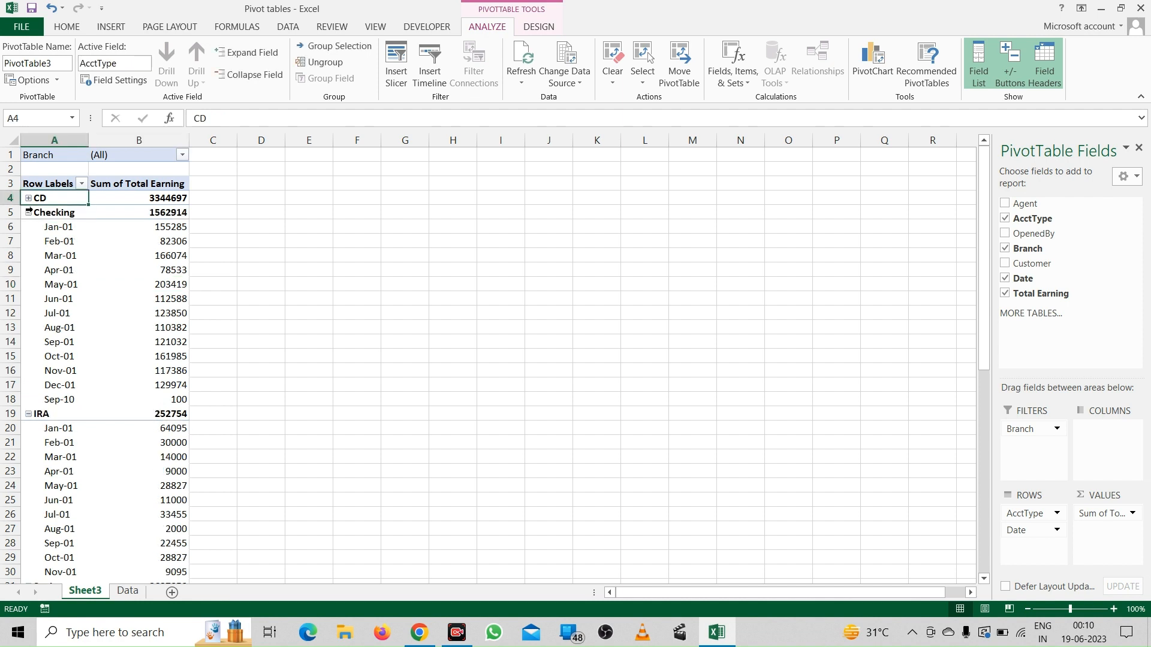
click(29, 213)
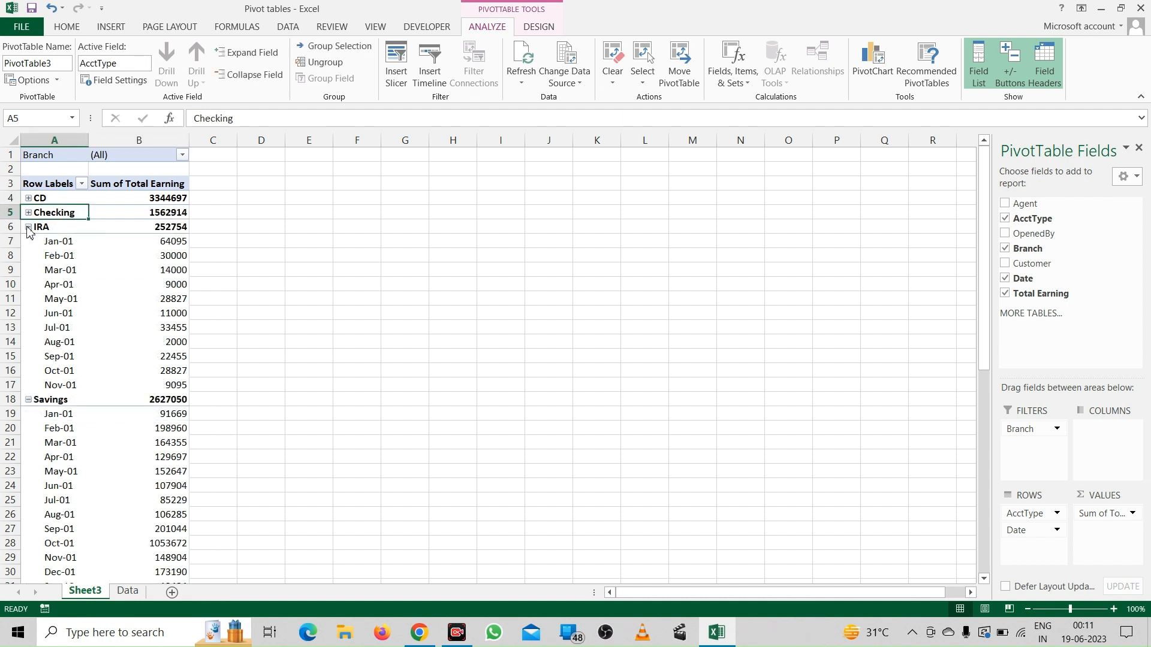
click(28, 212)
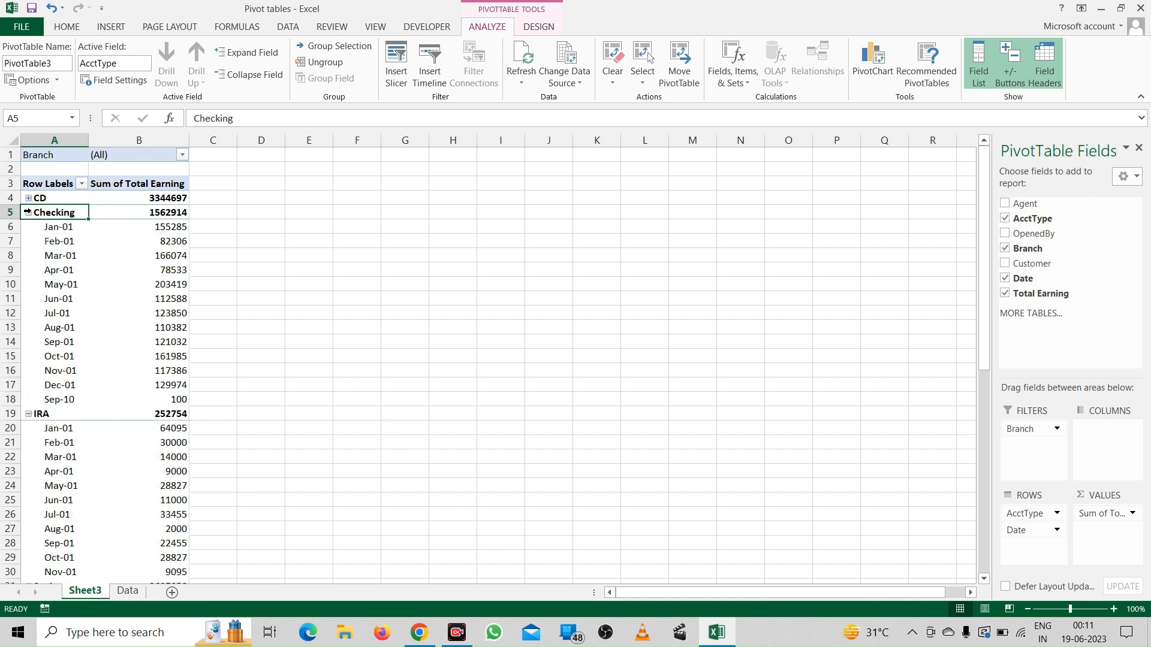
click(28, 199)
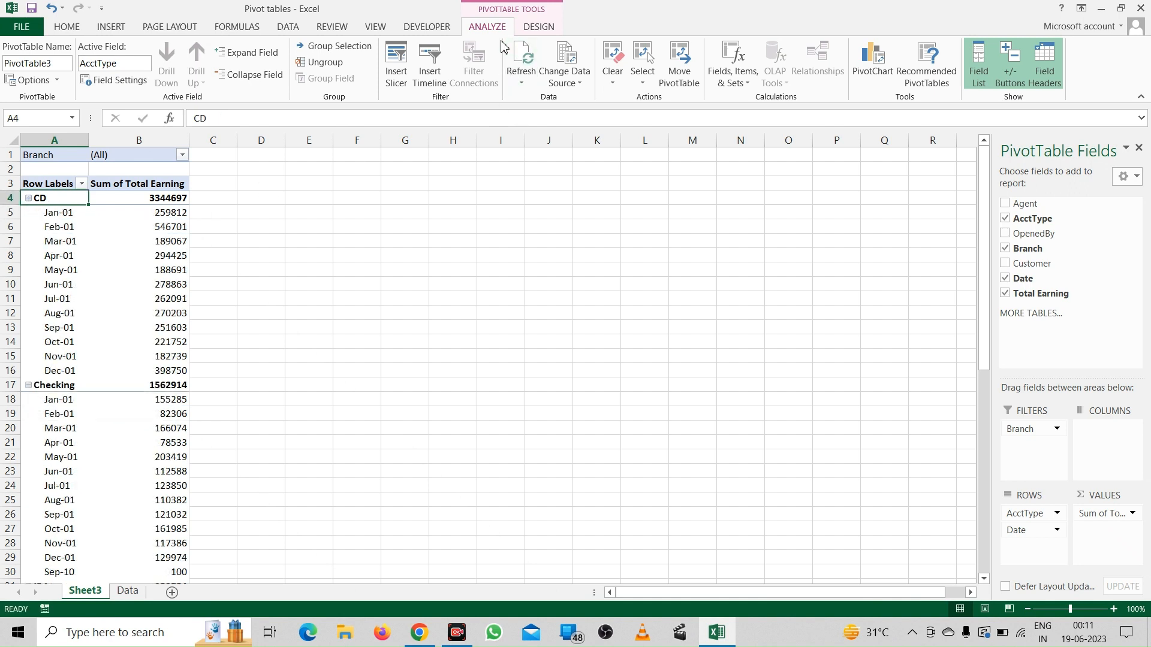
click(1013, 67)
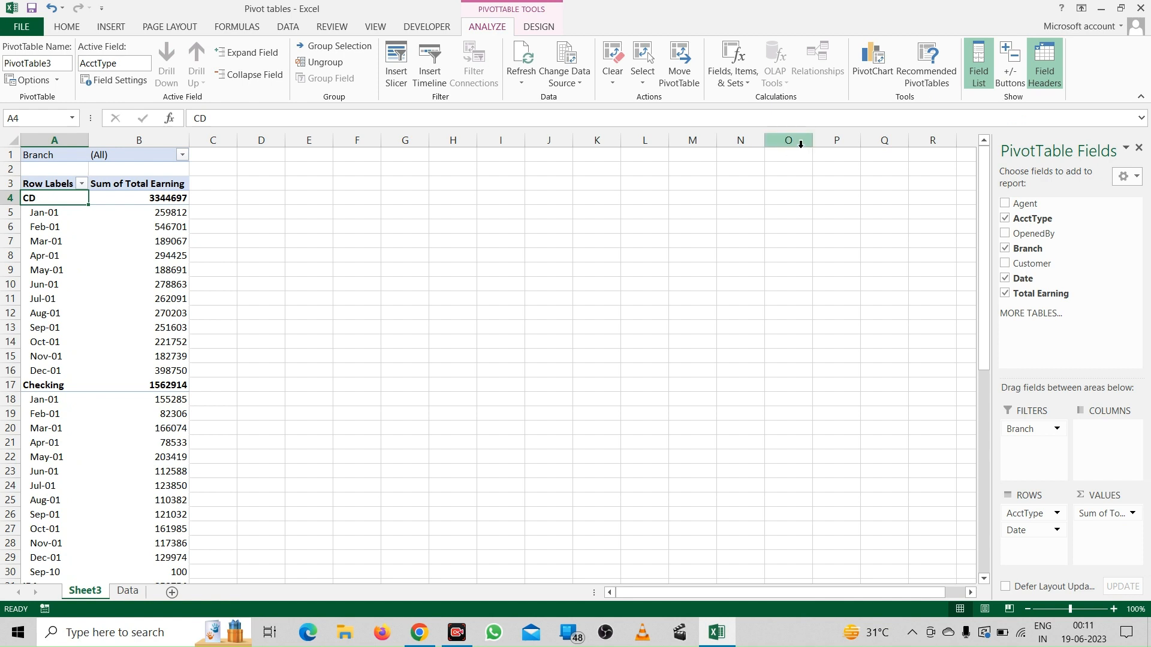
click(1010, 71)
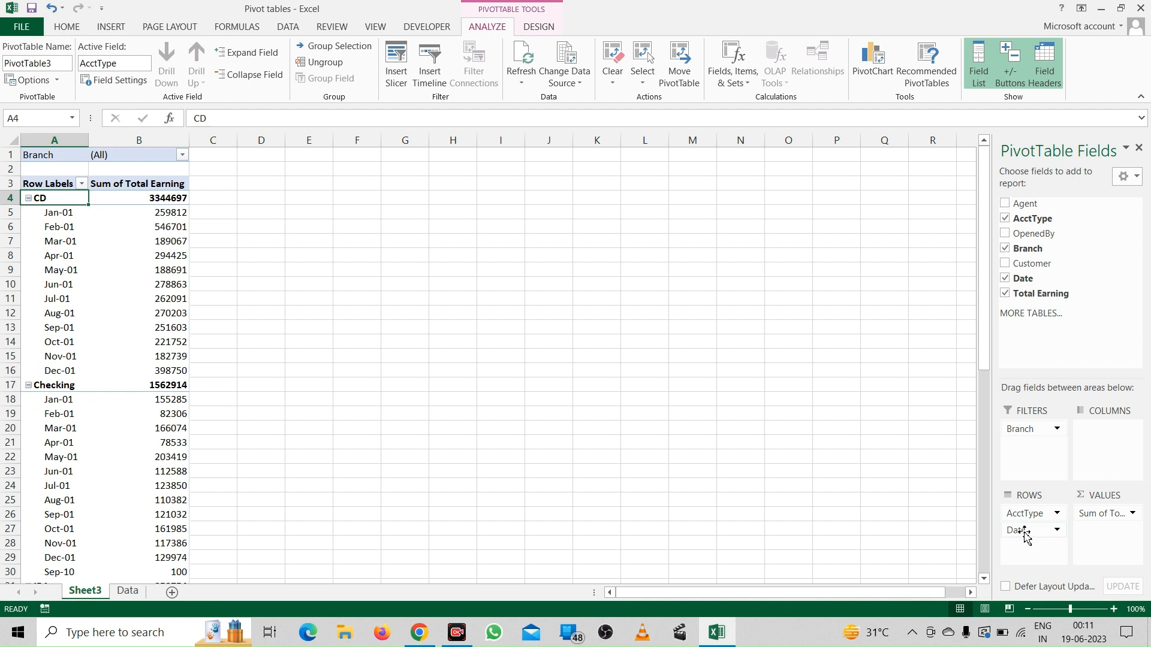
Remove Date from the PivotTable's row fields and add Agent beneath AcctType instead.
drag(1025, 535, 786, 419)
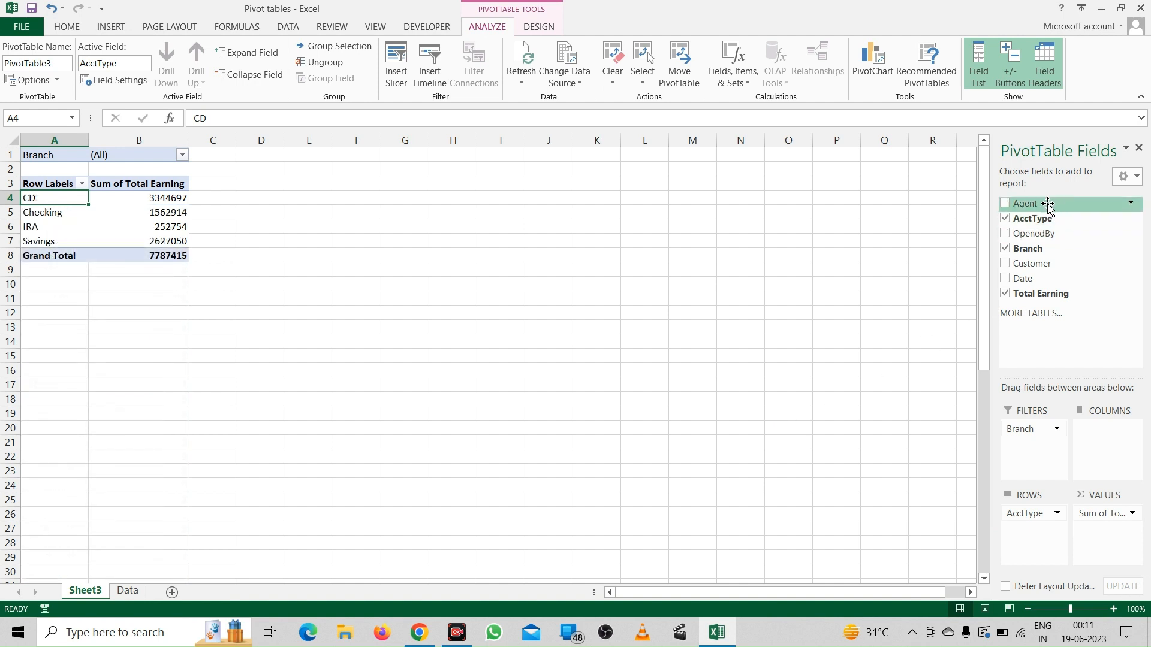
drag(1055, 204, 1031, 555)
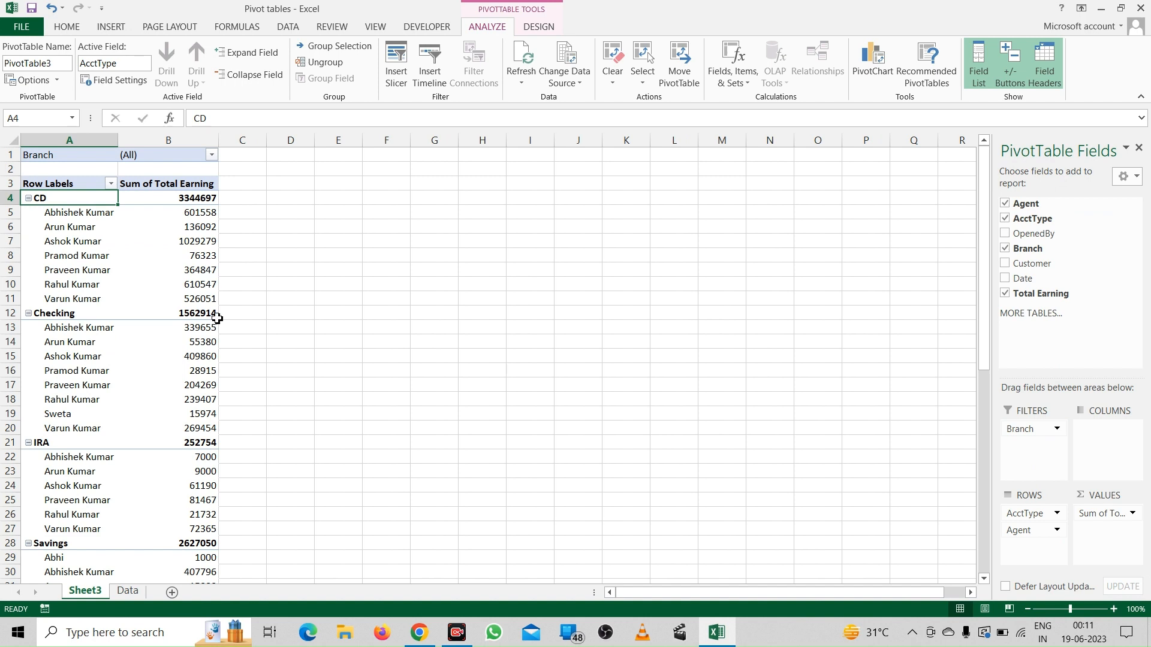
Turn off the subtotal for the Agent field in the PivotTable.
click(68, 273)
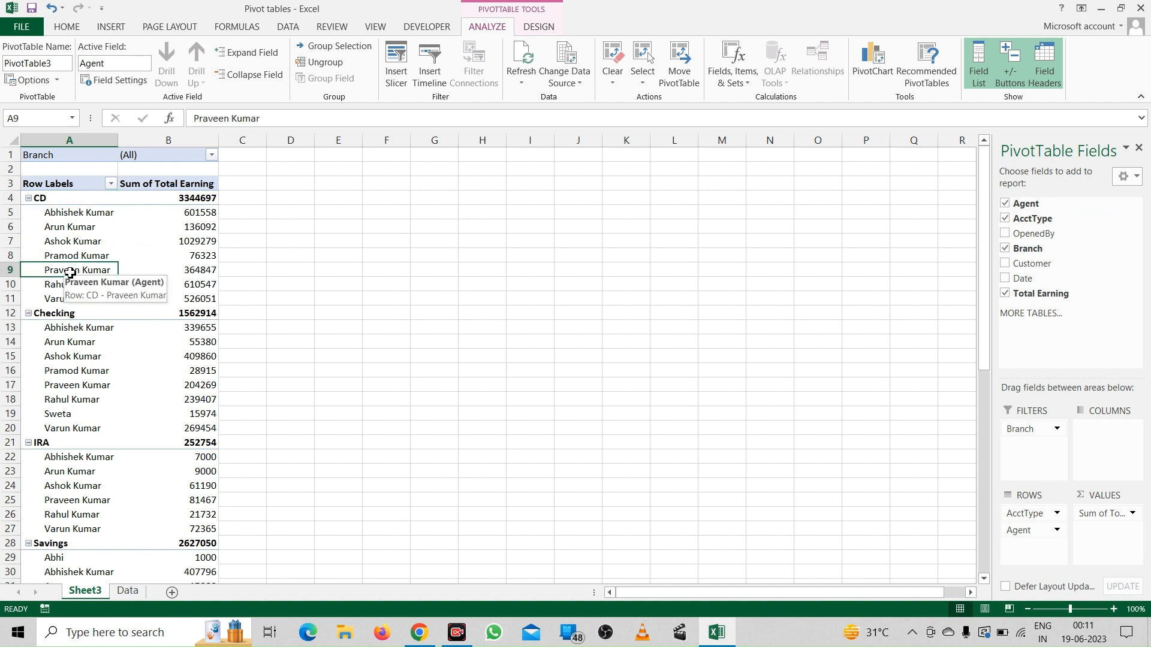
right_click(70, 274)
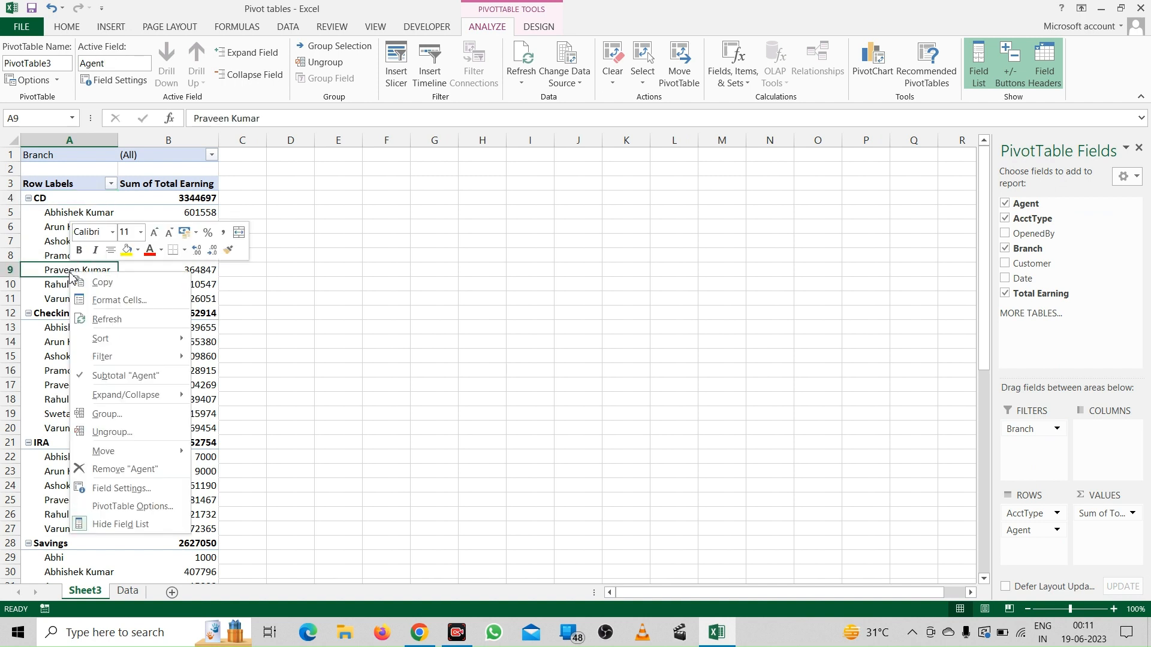
click(122, 377)
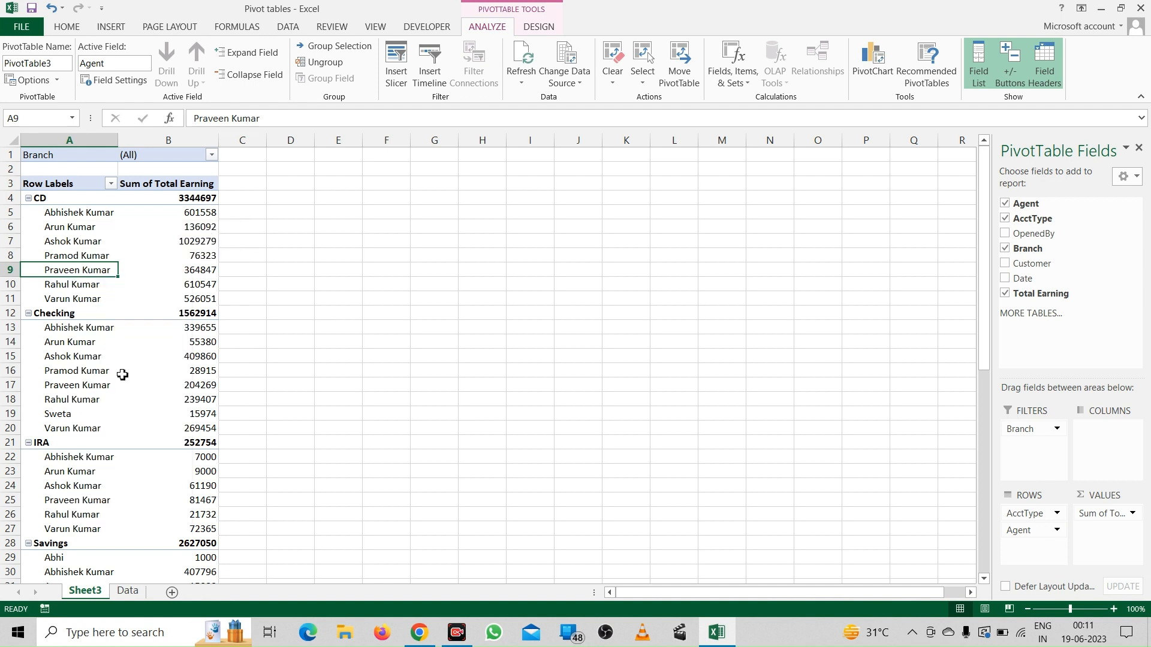
Switch the AcctType subtotals off and back on in the PivotTable.
click(67, 203)
right_click(67, 203)
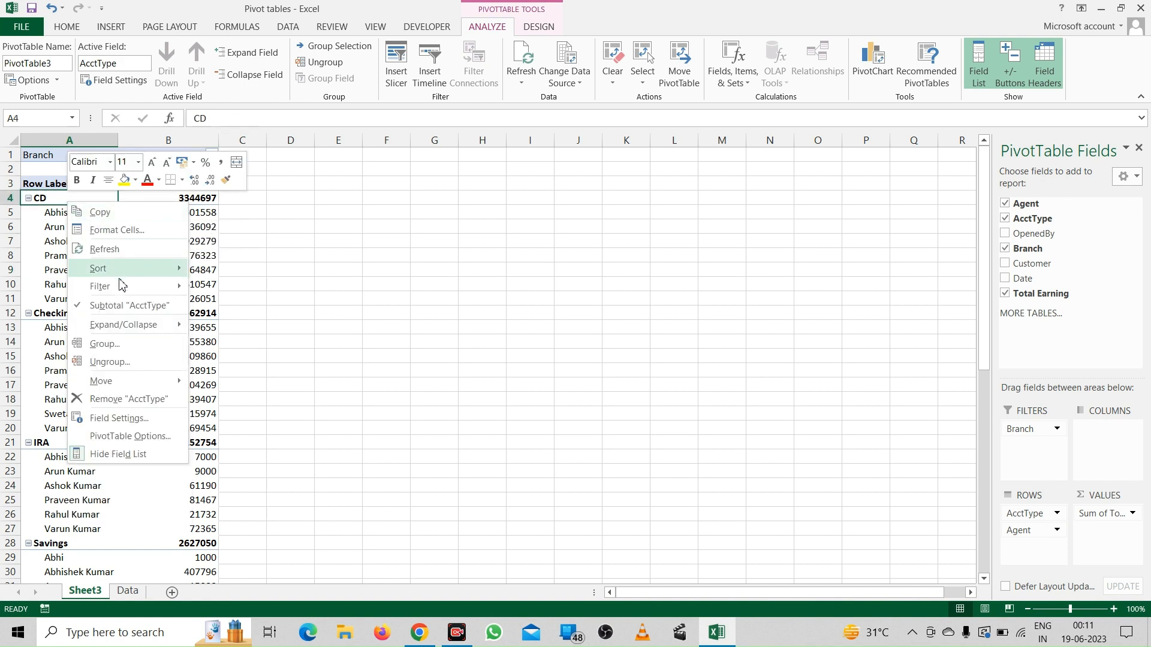
click(120, 308)
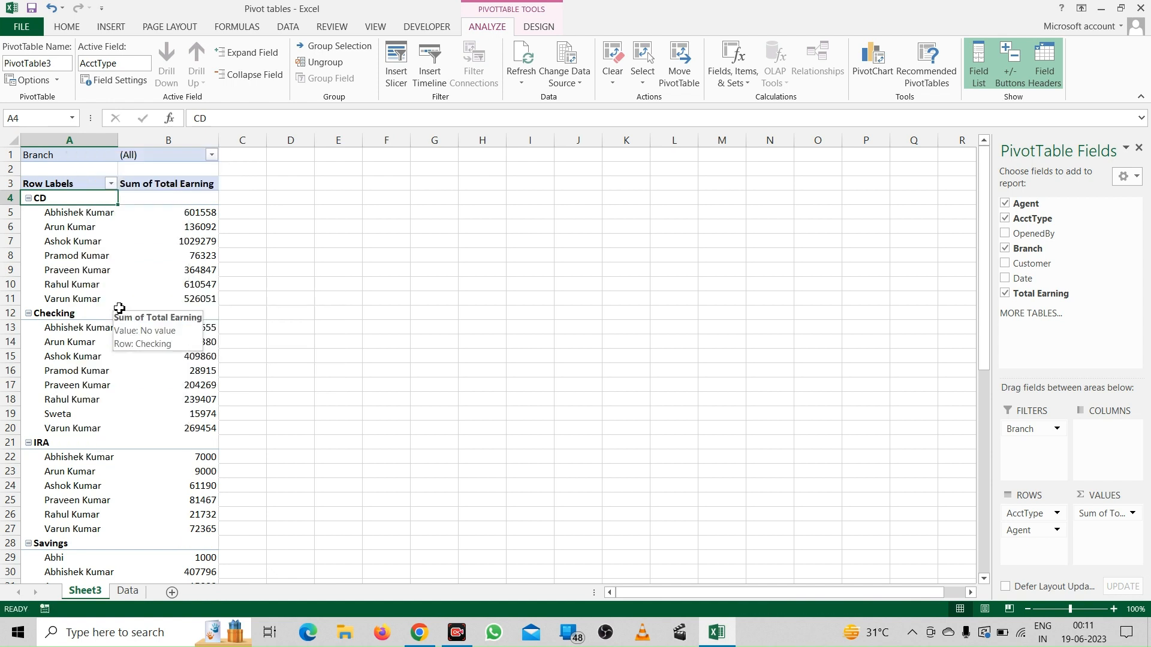
right_click(84, 198)
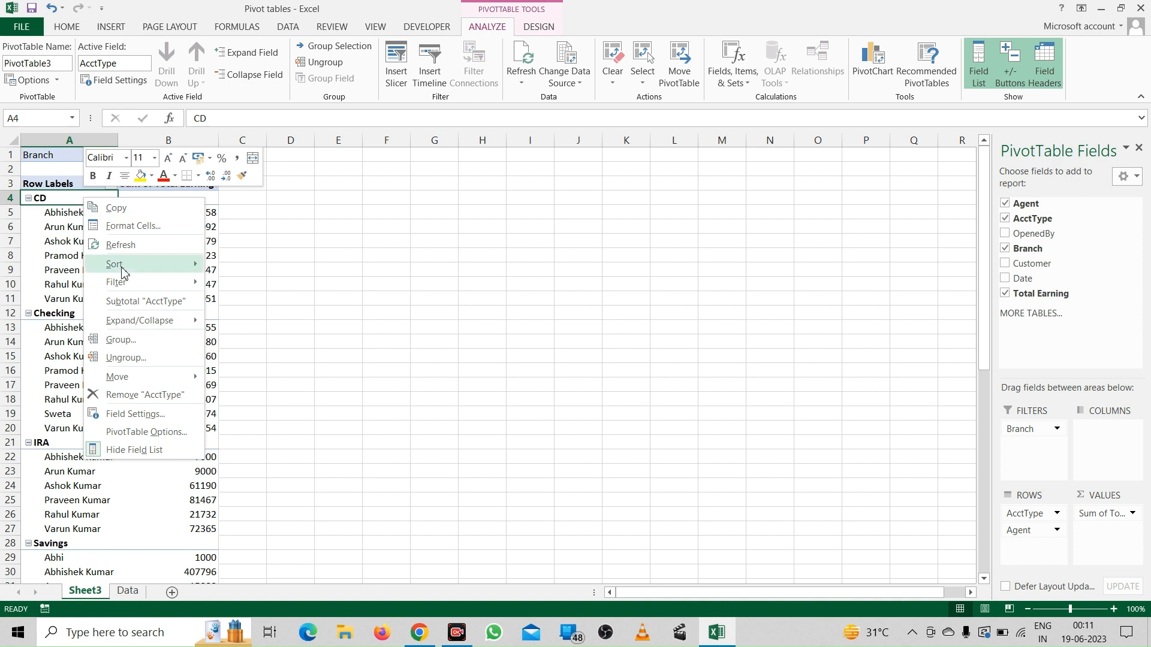
click(132, 302)
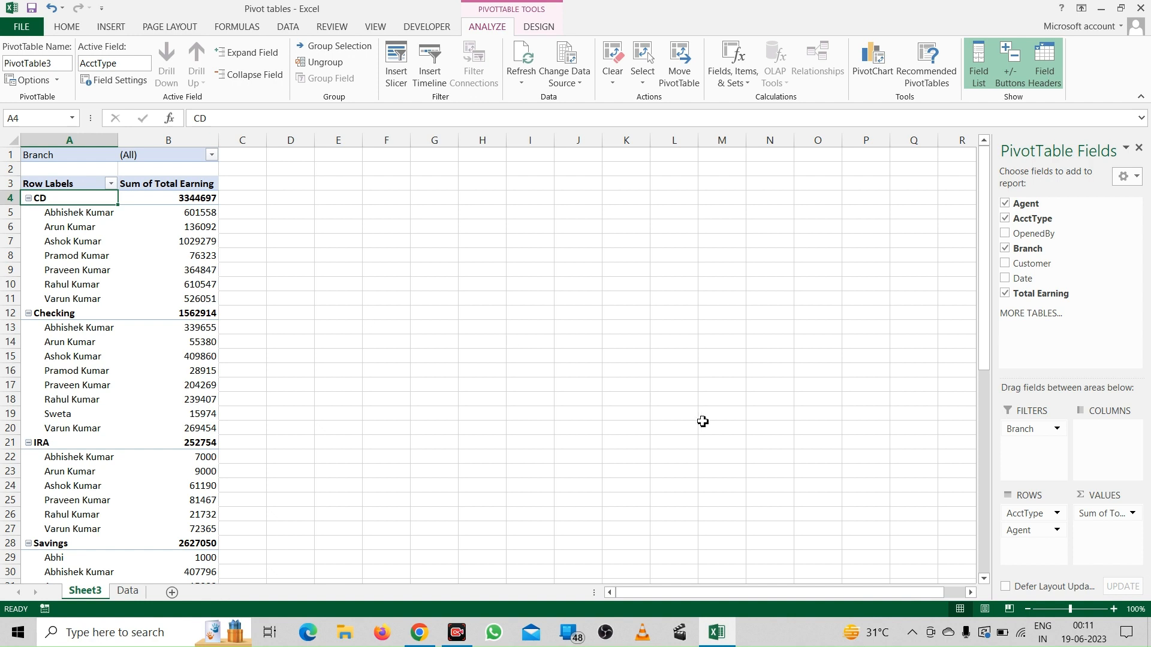
Remove AcctType from the PivotTable's row fields so that only Agent remains there.
drag(1030, 517, 823, 414)
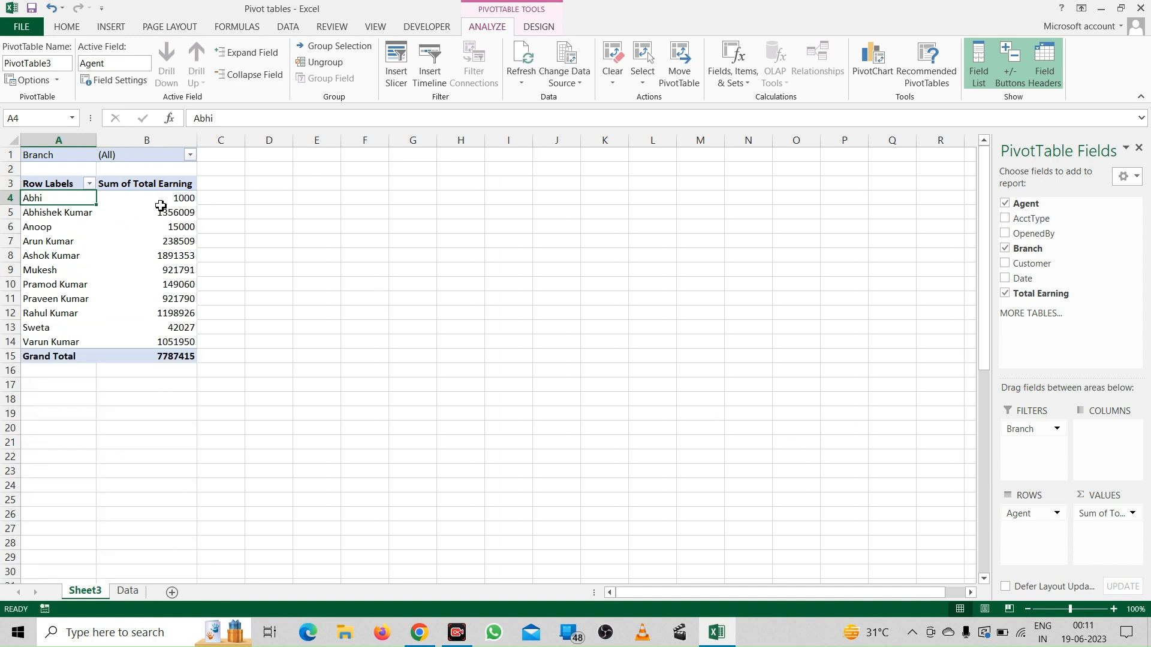
Start a formula in D4 that references the PivotTable value in B4, and cancel the entry.
click(275, 196)
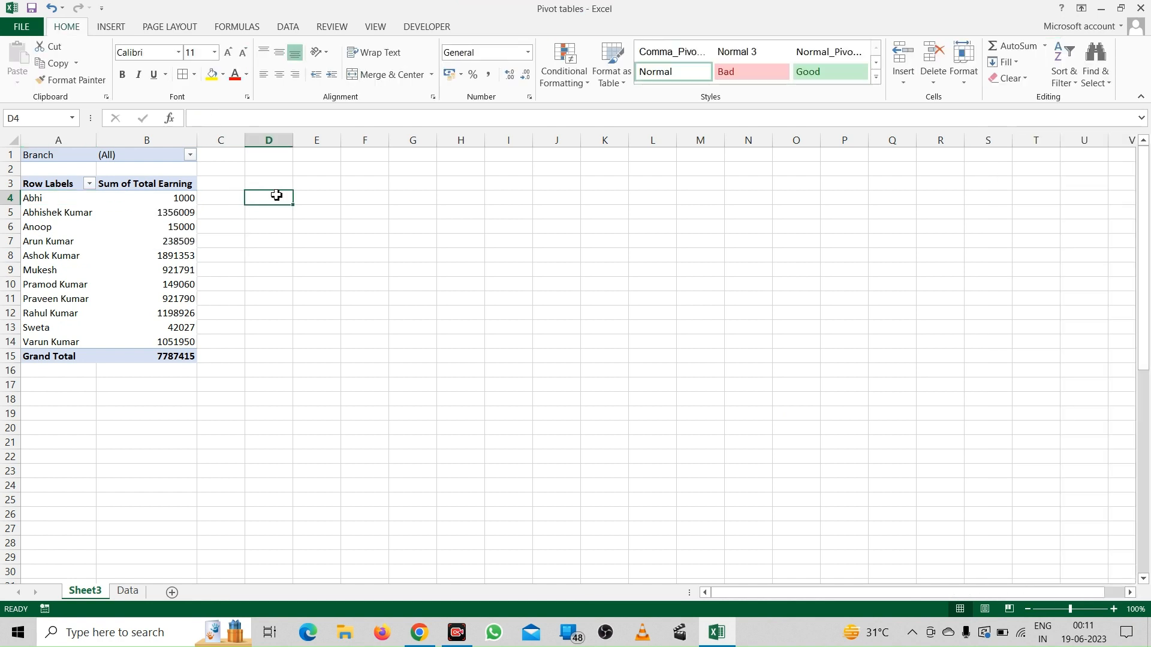
text(=)
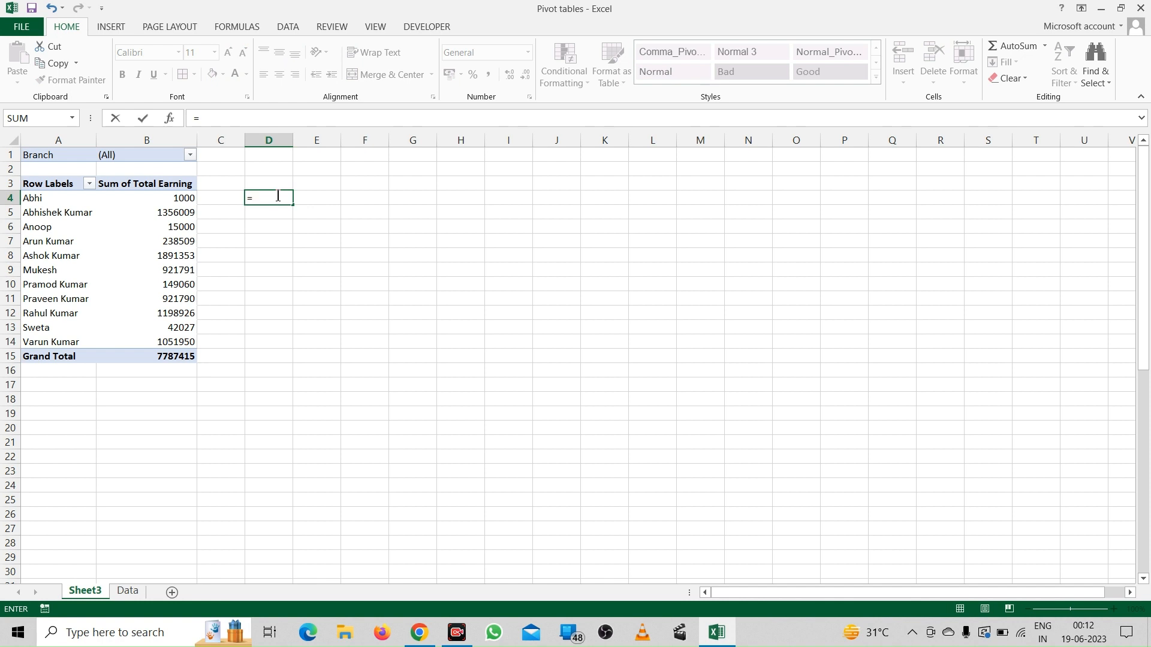
key(Left)
key(Left)
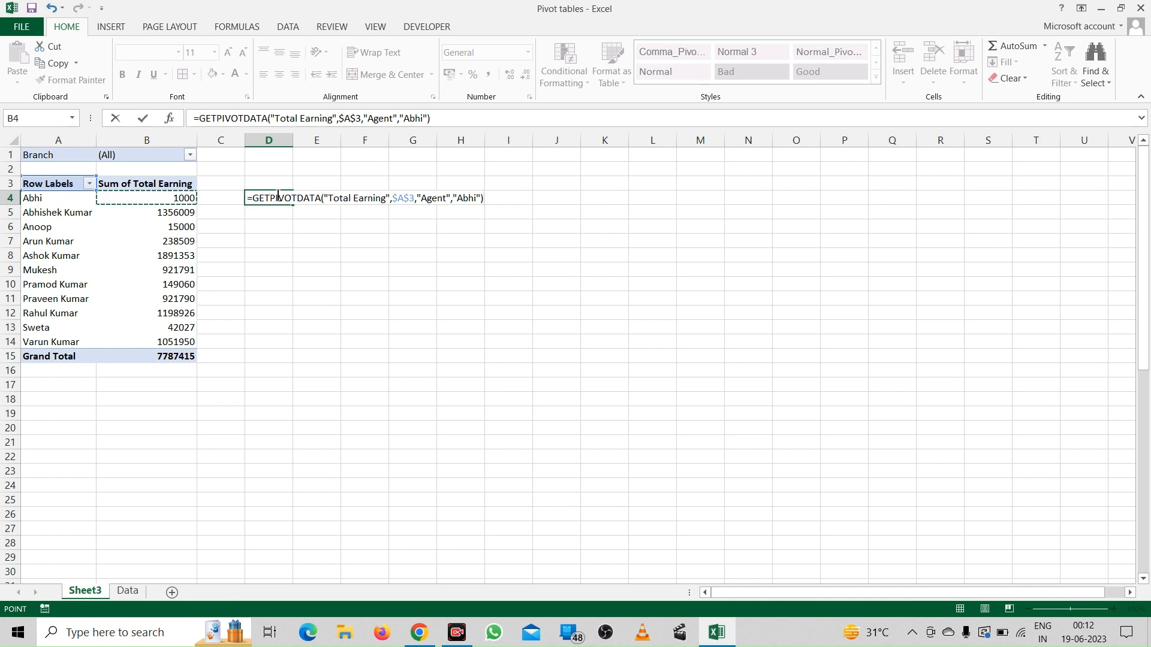
key(Escape)
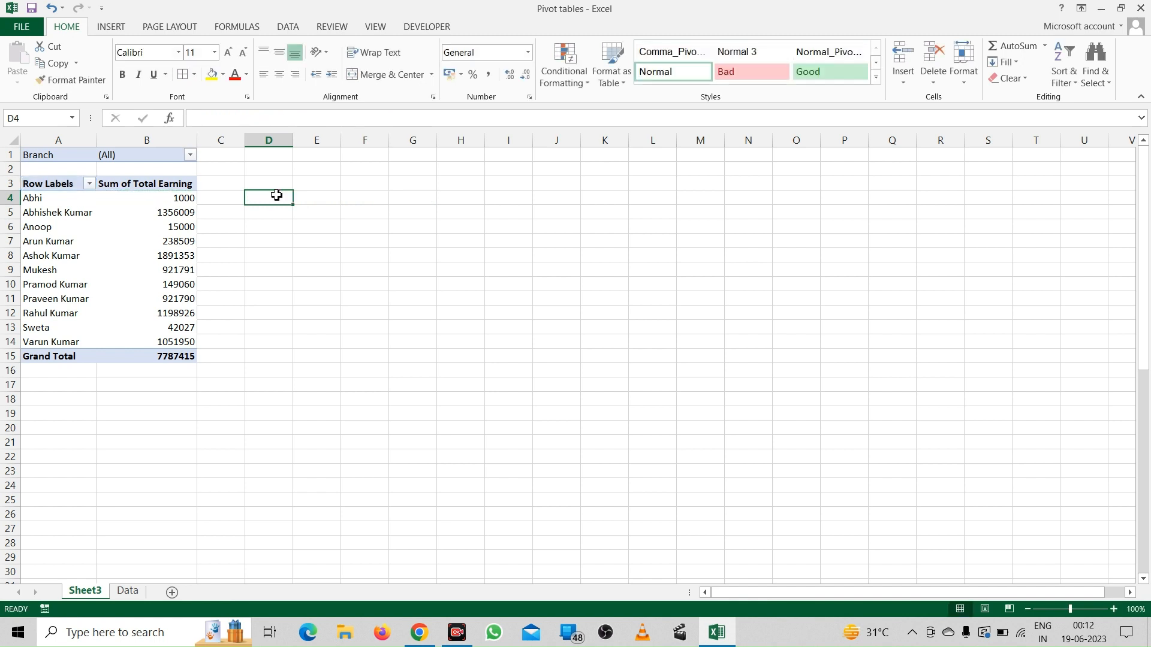
Turn off the Generate GetPivotData option for the PivotTable.
click(161, 211)
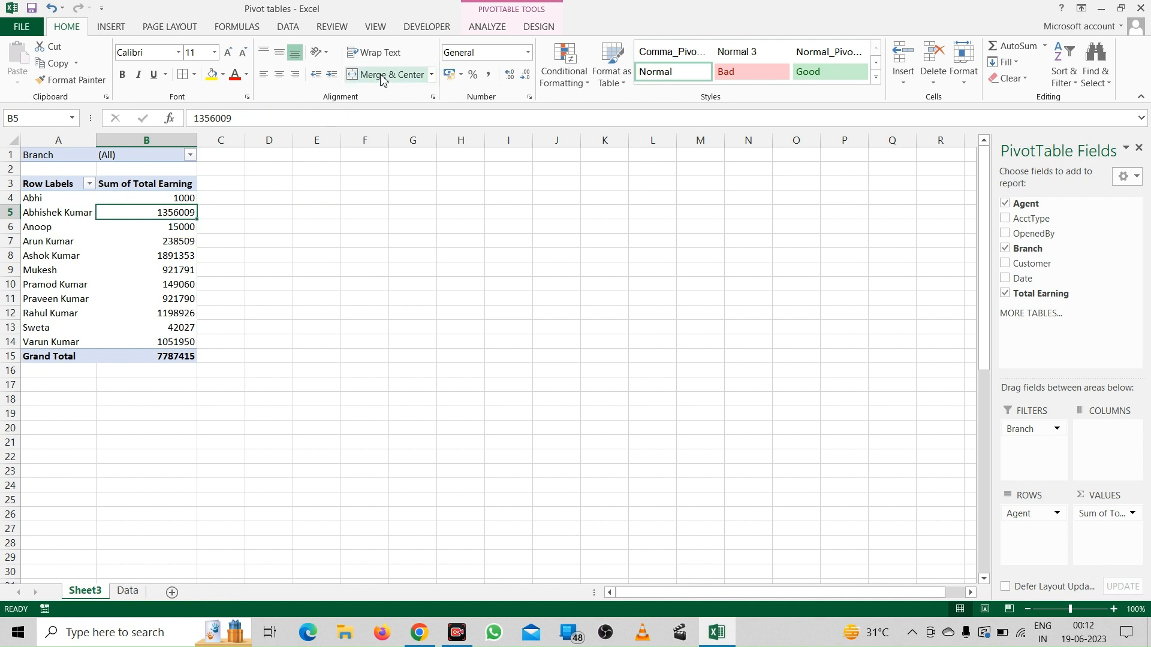
click(486, 30)
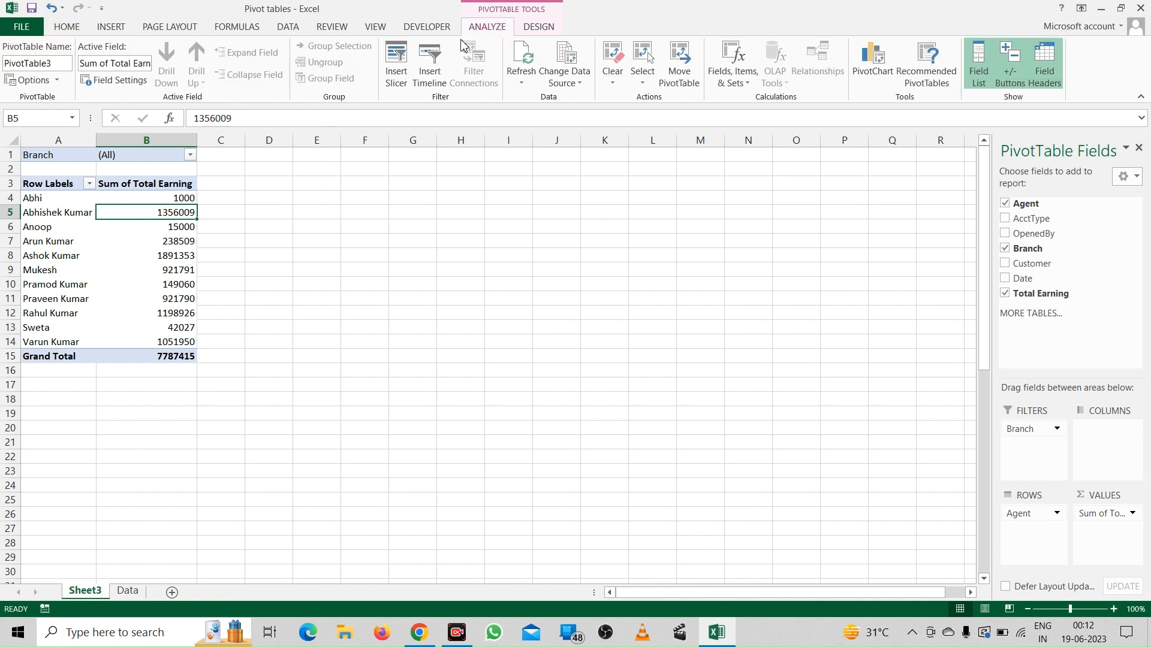
click(58, 81)
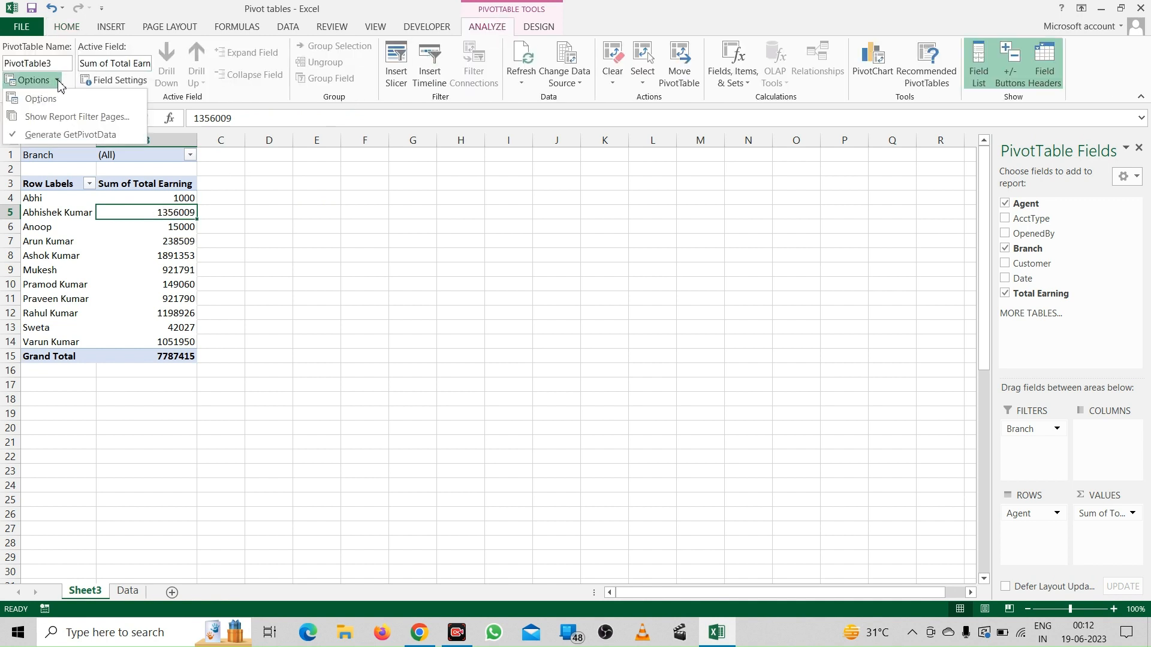
click(58, 135)
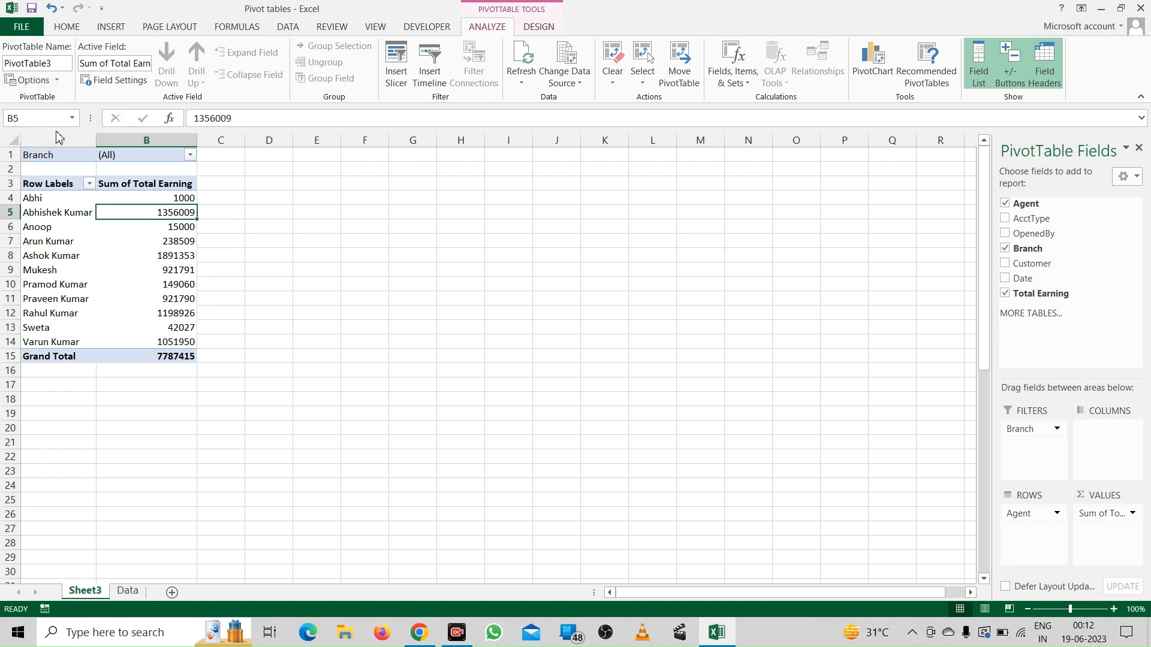
Enter the formula =B4*5% in cell D4 beside the PivotTable.
click(277, 200)
text(=)
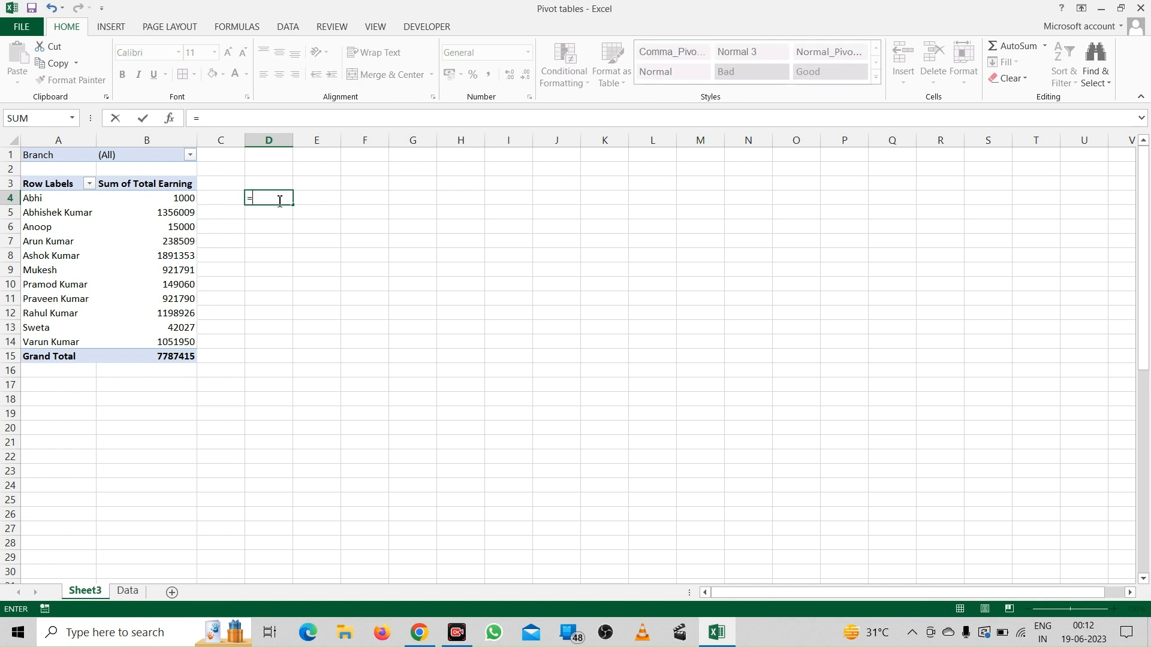
key(Left)
key(Left)
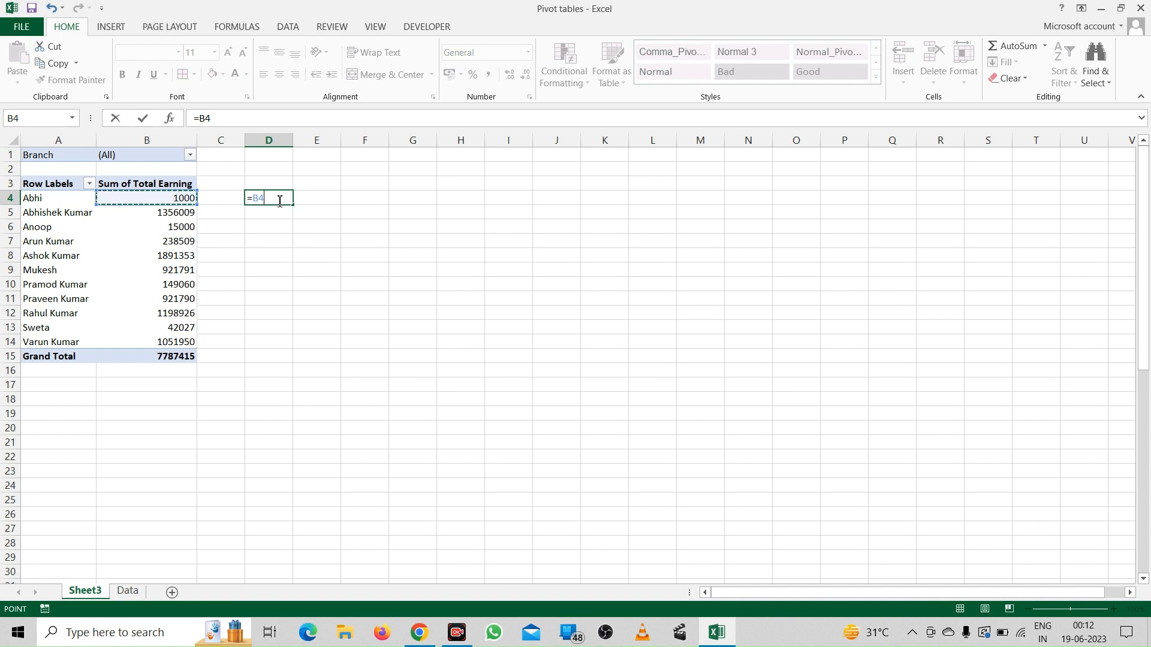
text(*%)
key(BackSpace)
text(5%)
key(Return)
Fill the formula in D4 down to D14, and clear the contents of that range.
click(278, 201)
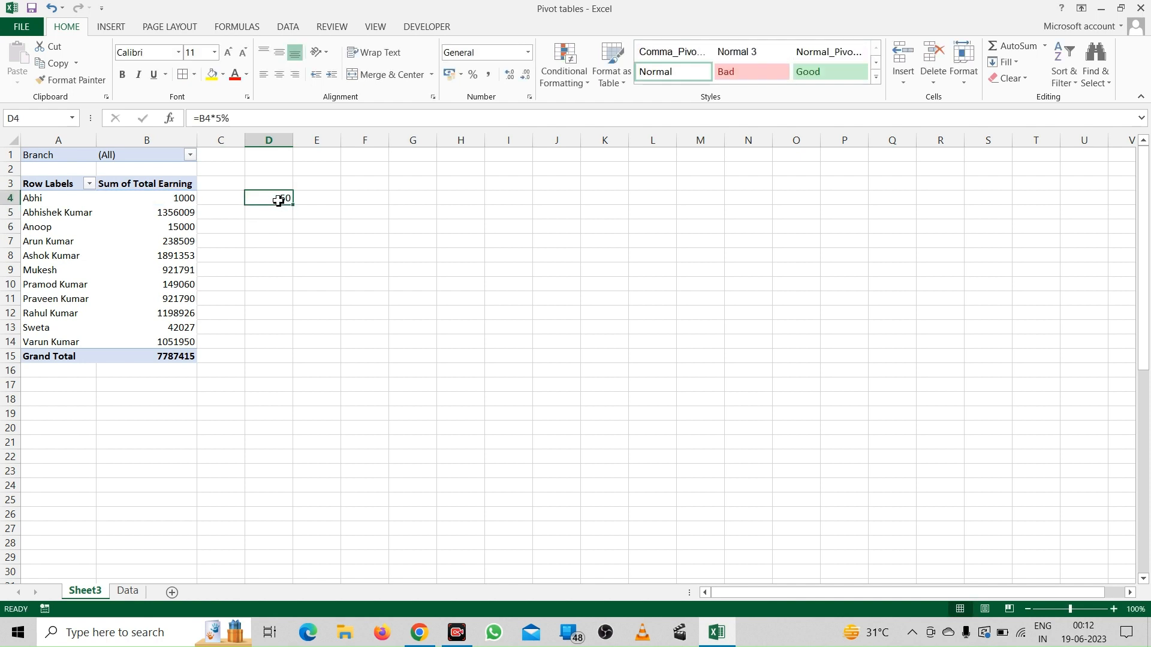
key(shift+Down)
key(shift+Down)
key(shift+Down)
key(shift+Down)
key(shift+Down)
key(shift+Down)
key(shift+Down)
key(shift+Down)
key(shift+Down)
key(shift+Down)
key(shift+Down)
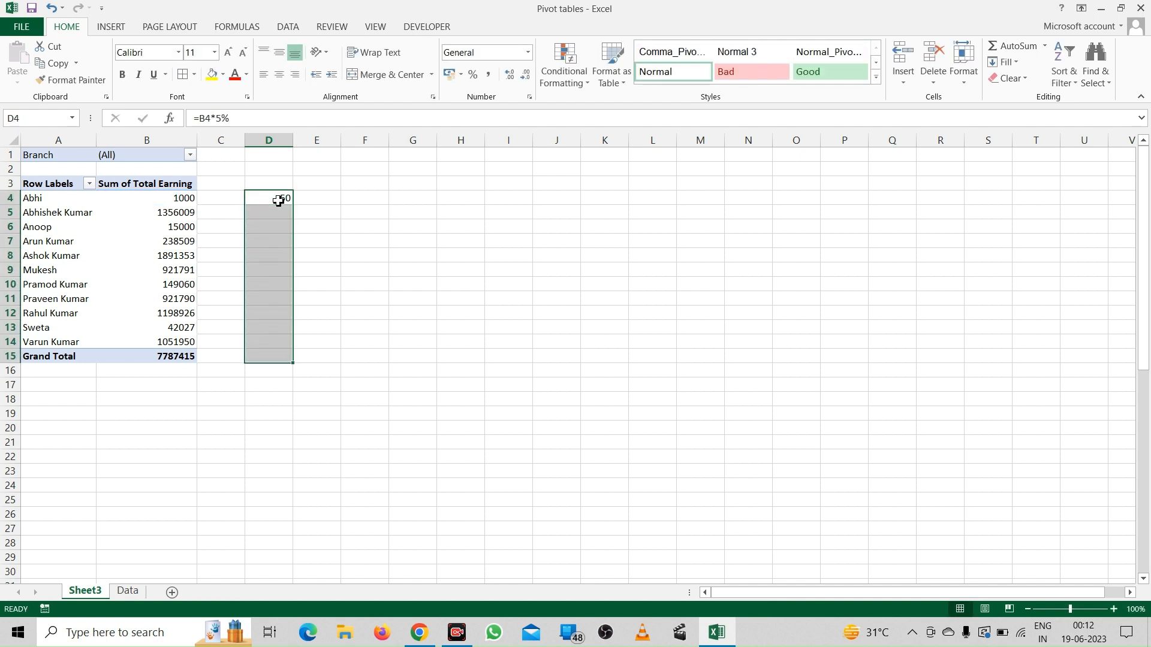
key(shift+Up)
key(ctrl+d)
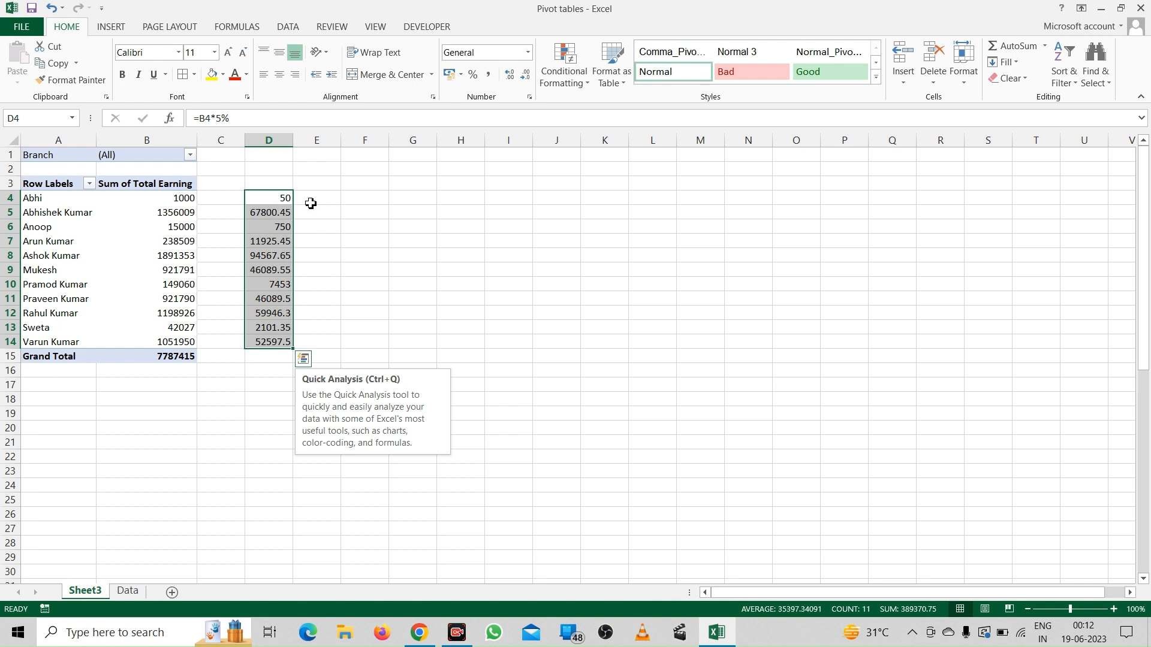
key(Delete)
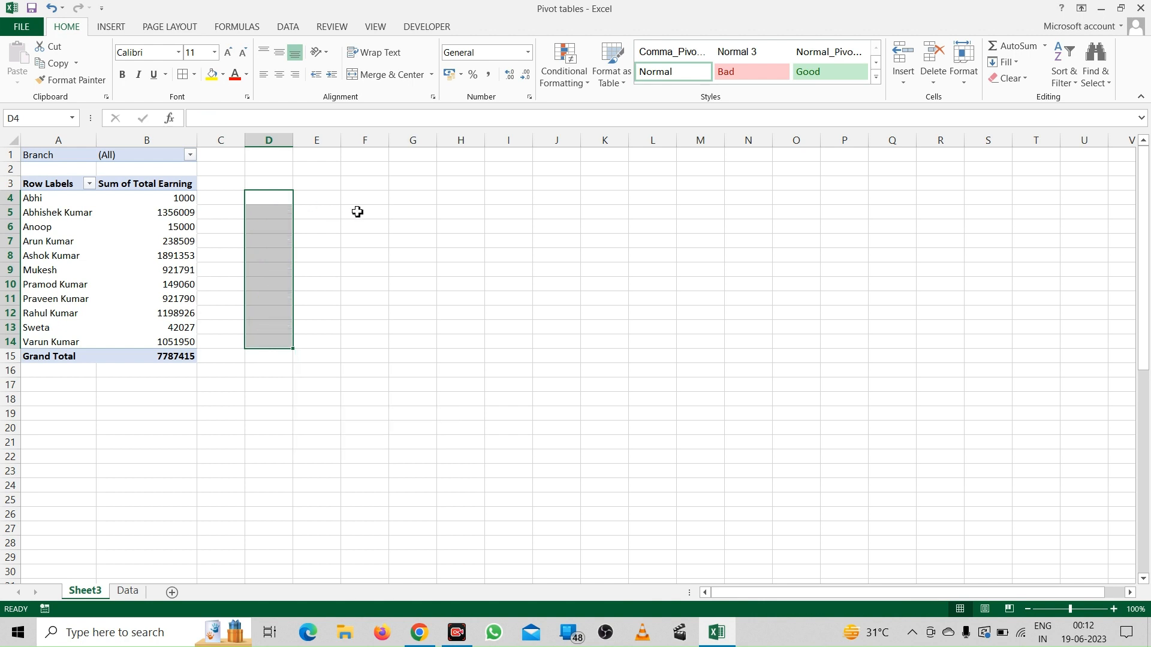
Insert a calculated field named Dicount into the PivotTable with the formula = 'Total Earning'+('Total Earning'*5%).
click(131, 245)
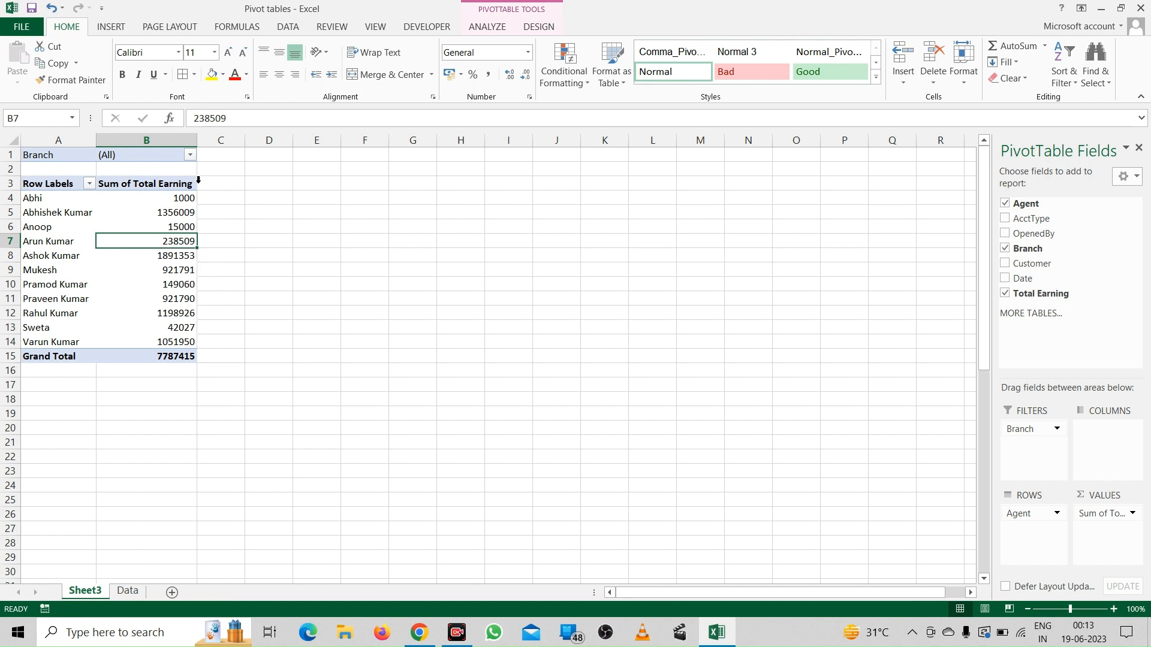
click(482, 29)
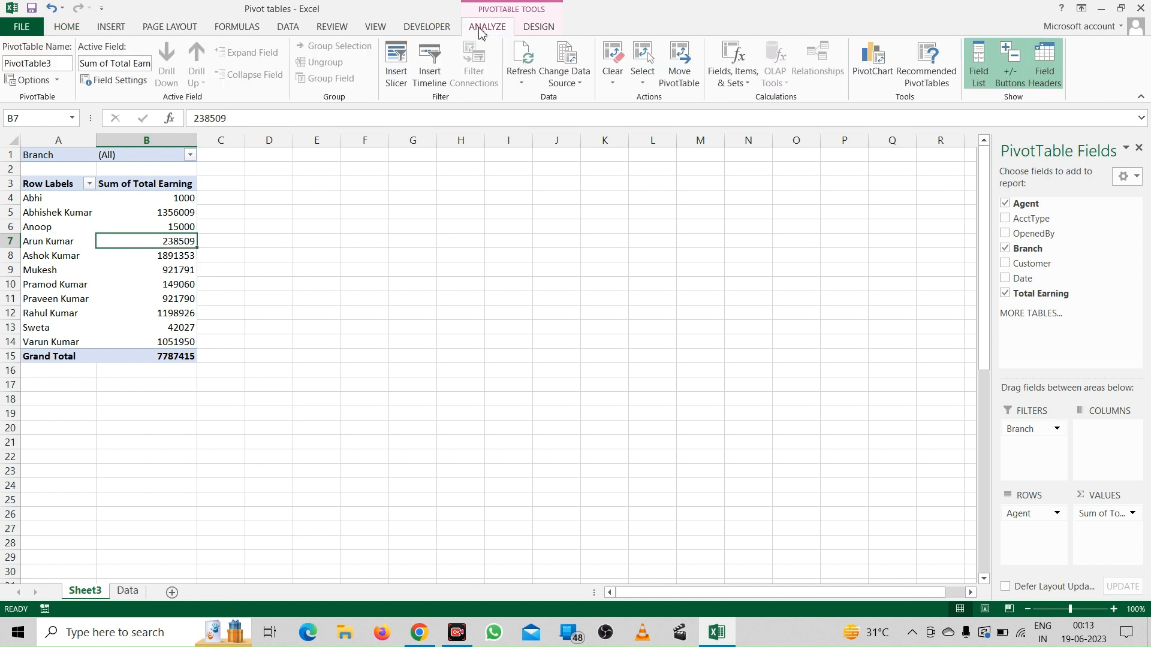
click(748, 85)
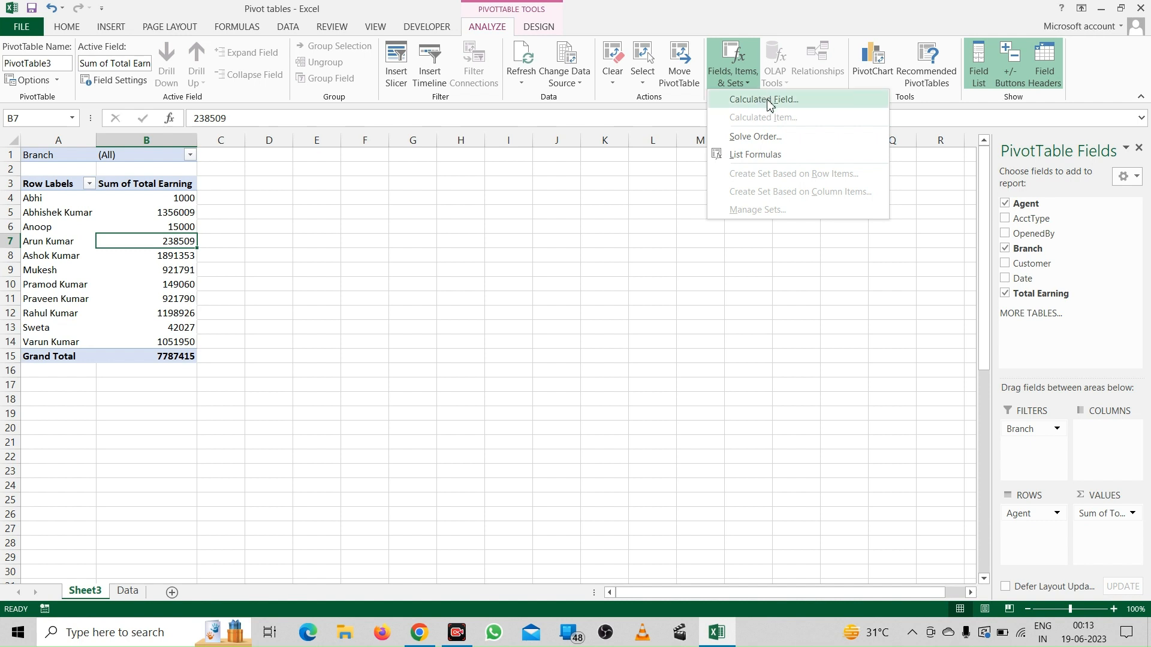
click(767, 100)
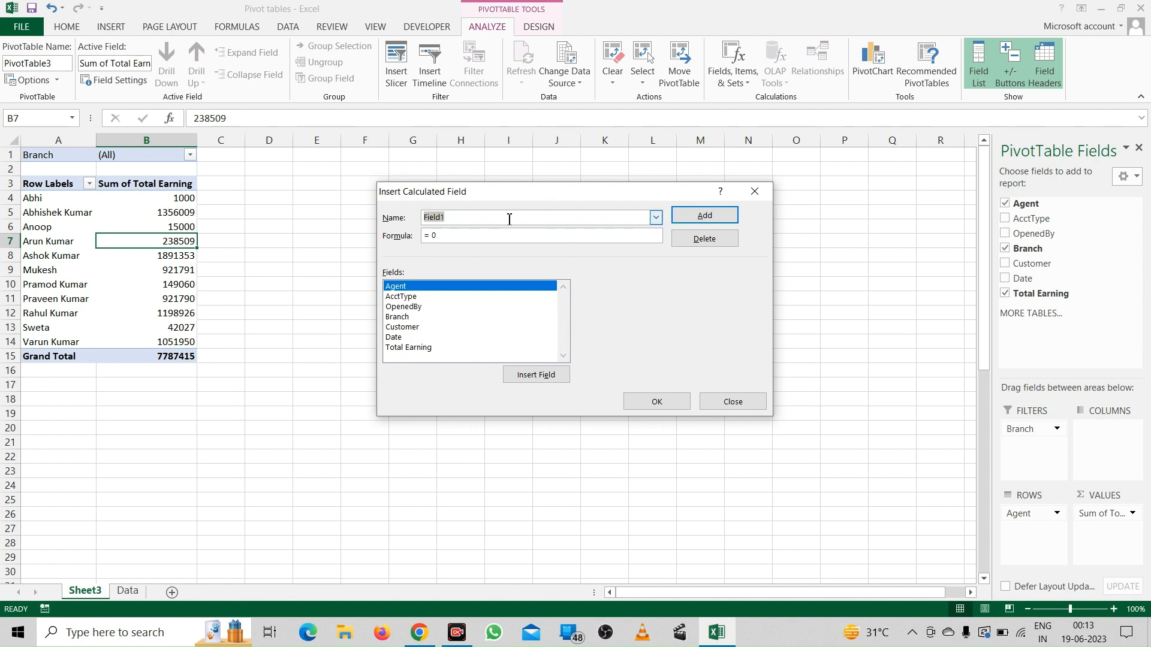
text(Dicount)
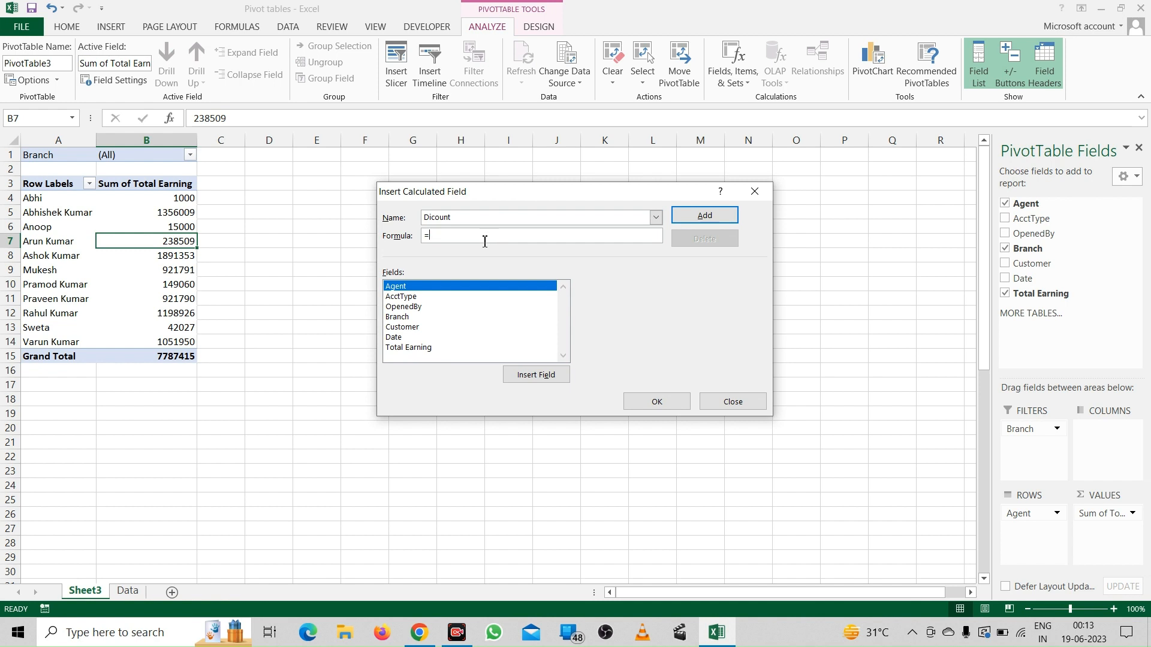
click(404, 350)
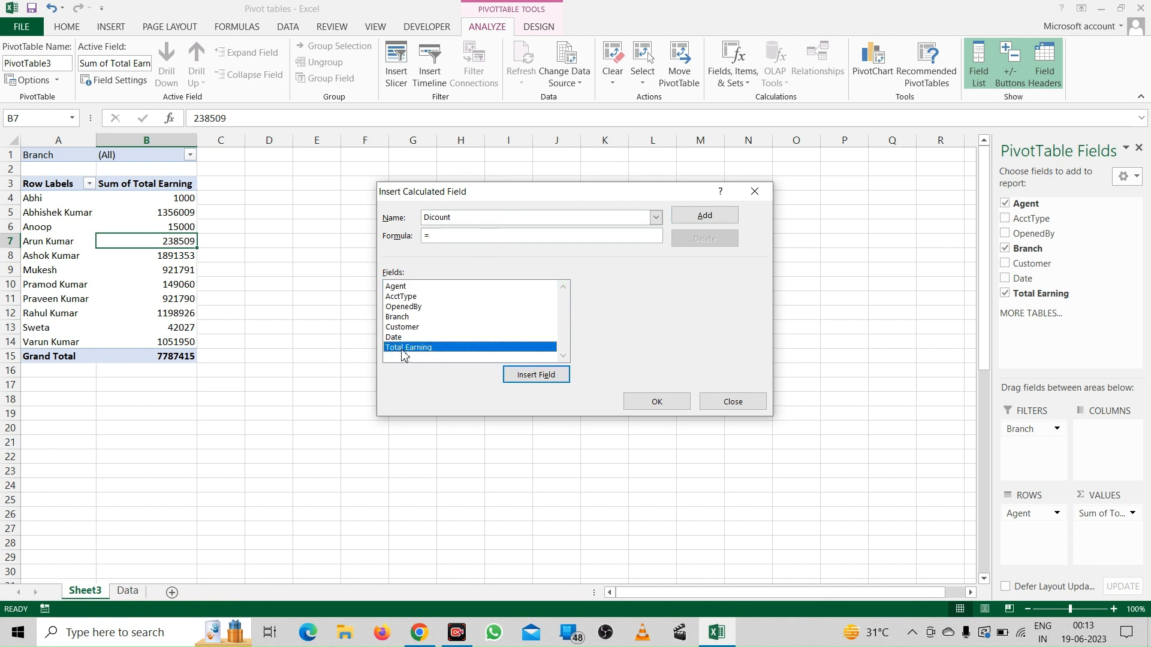
click(532, 384)
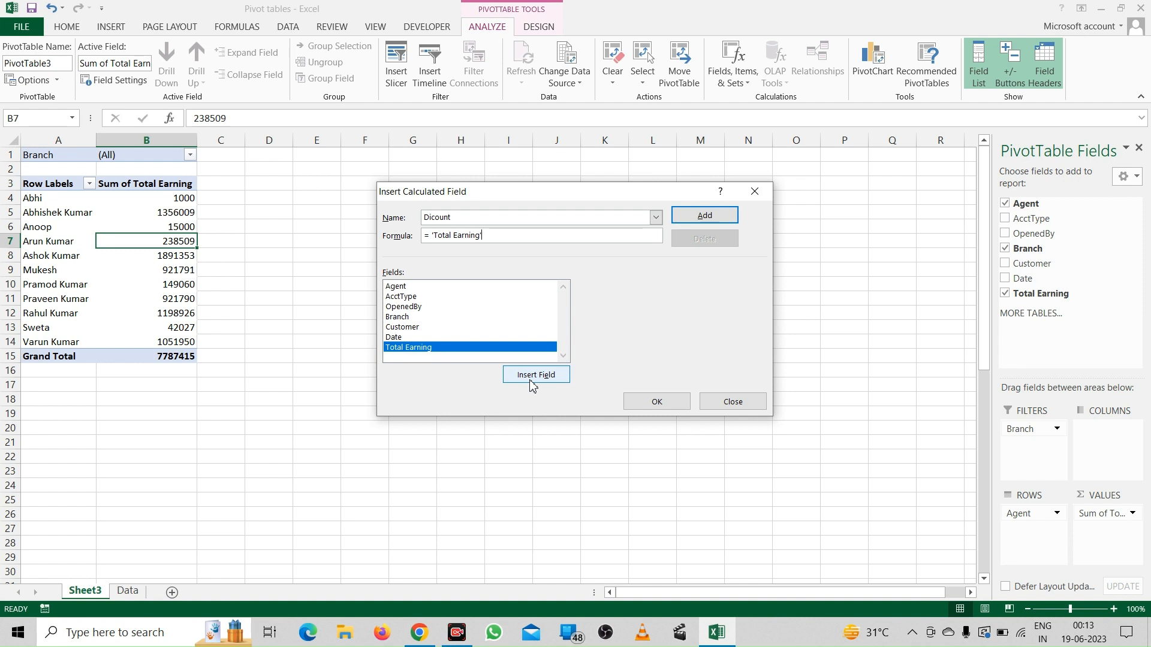
text(+()
click(532, 384)
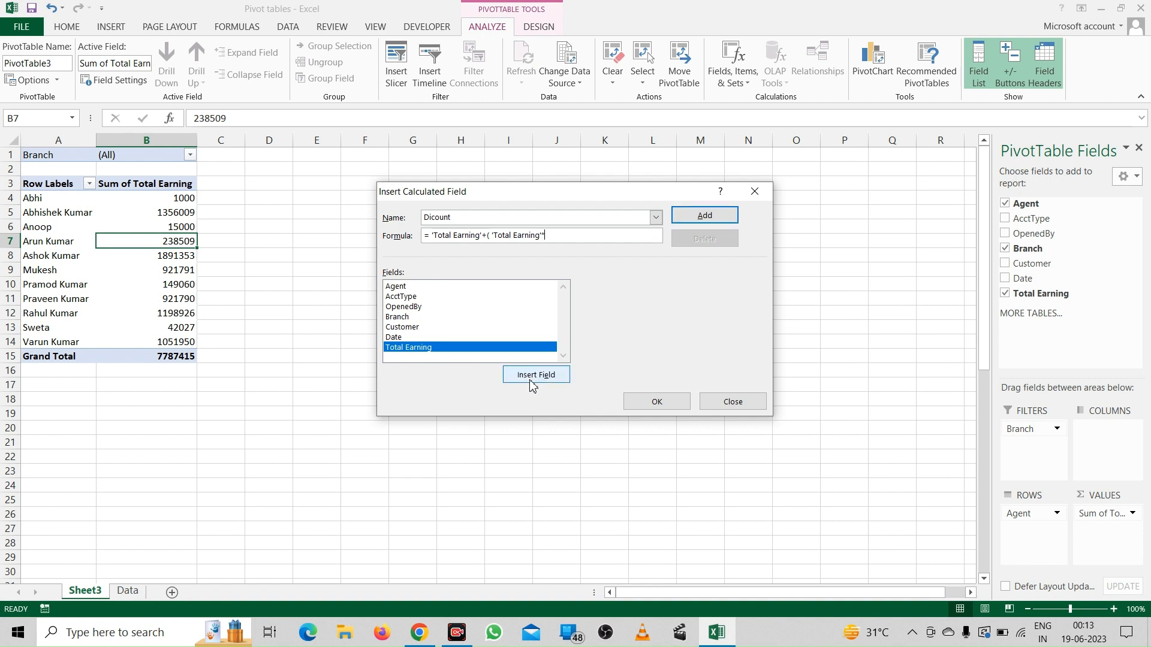
text(*5%))
click(692, 221)
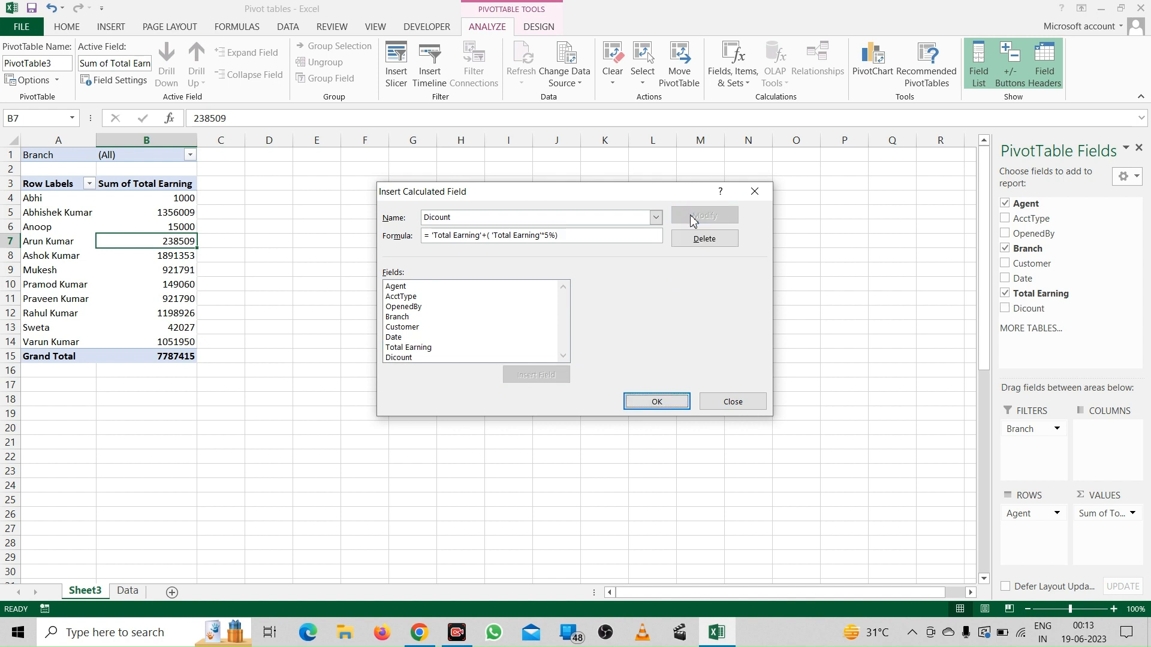
click(654, 402)
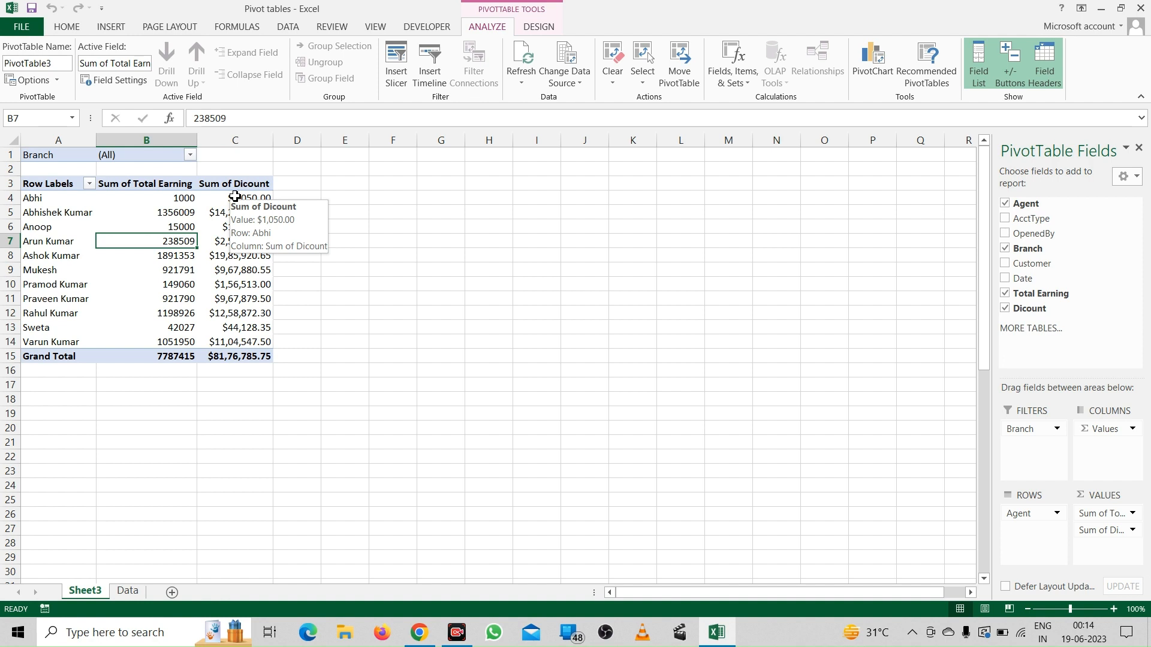
Rename the PivotTable's Row Labels heading in cell A3 to Agents.
click(59, 187)
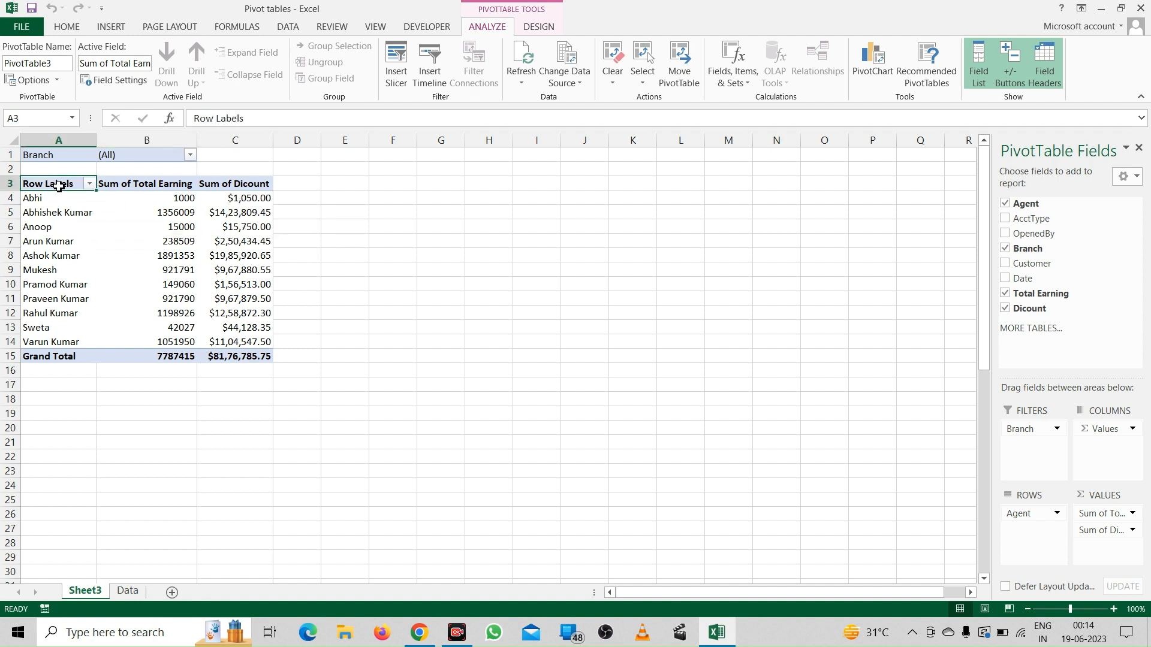
click(272, 123)
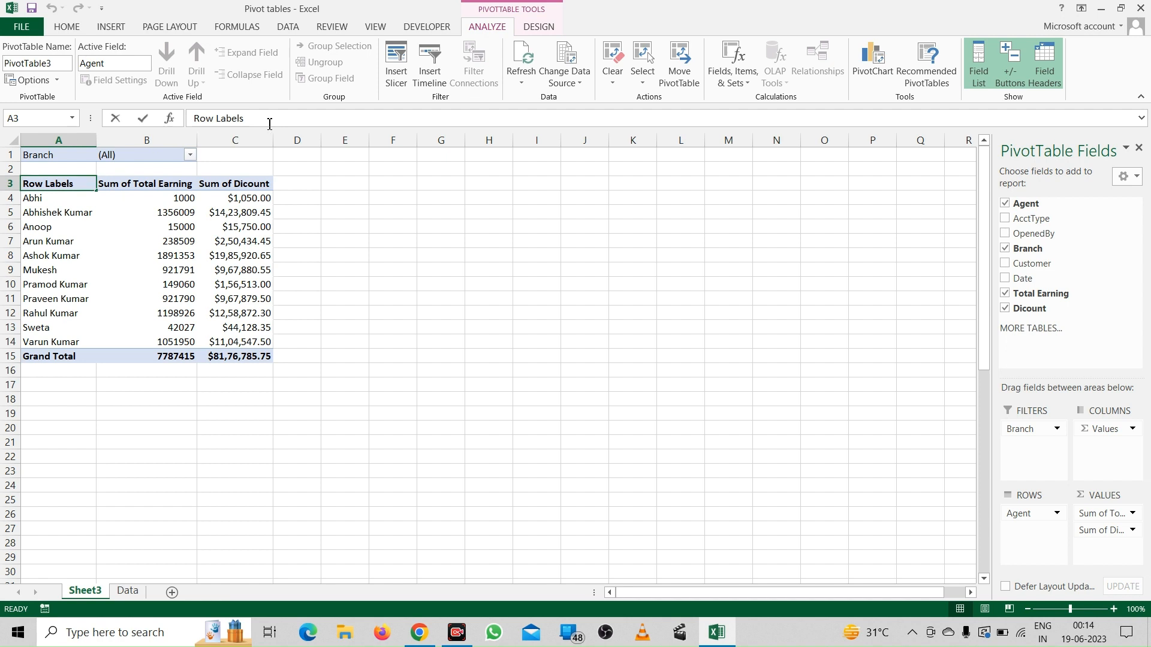
key(BackSpace)
key(BackSpace)
key(BackSpace)
key(BackSpace)
key(BackSpace)
key(BackSpace)
key(BackSpace)
key(BackSpace)
key(BackSpace)
key(BackSpace)
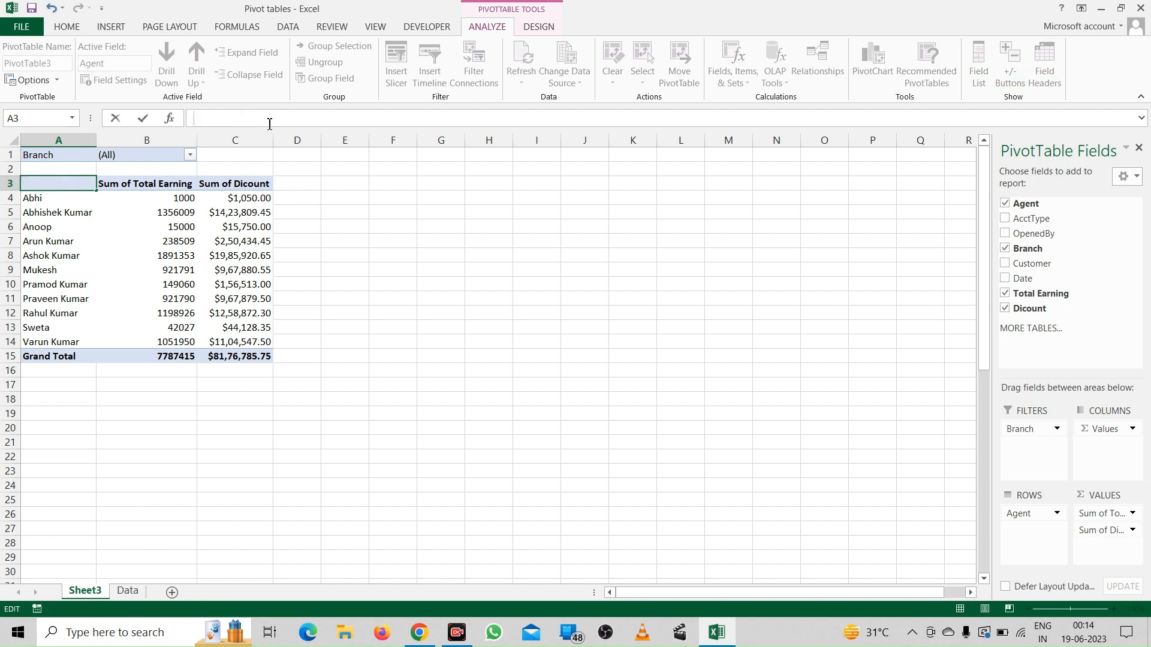
text(Agents)
key(Return)
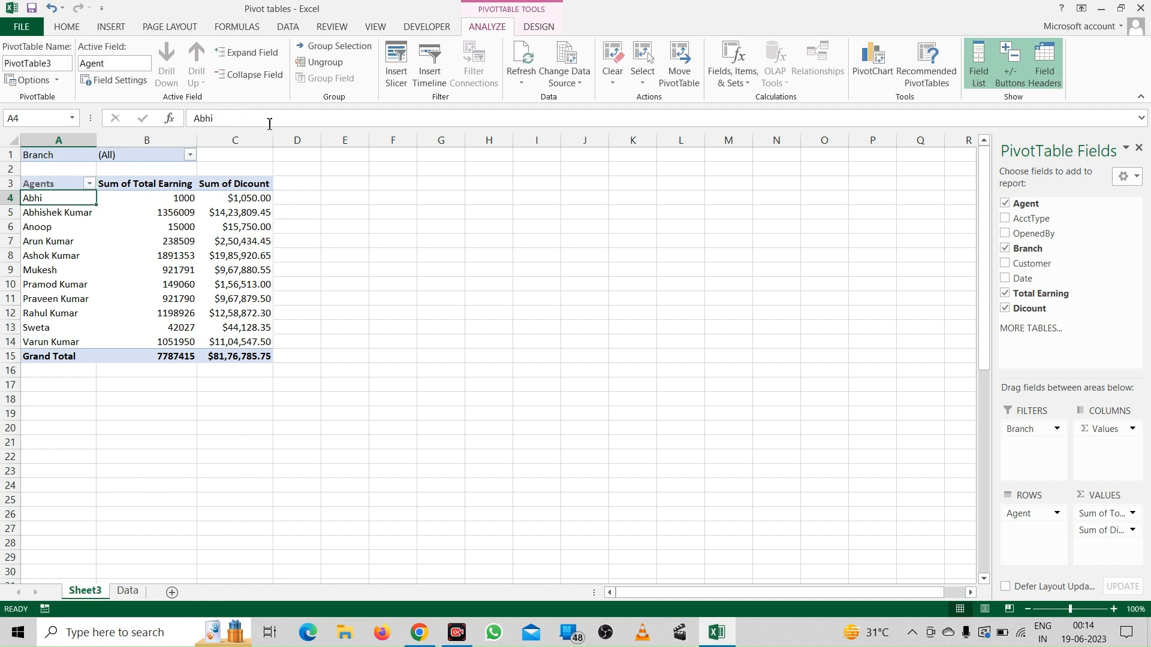
Rename the Sum of Total Earning heading to Total Earning with a trailing space, so it differs from the source field name.
click(170, 189)
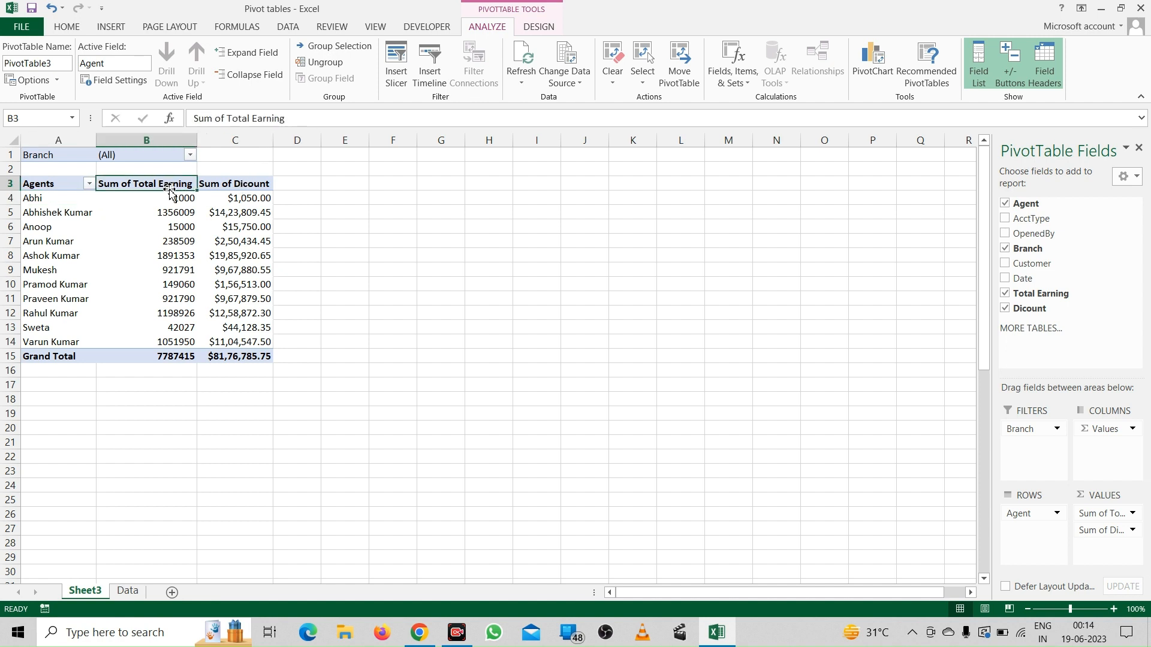
text(Total)
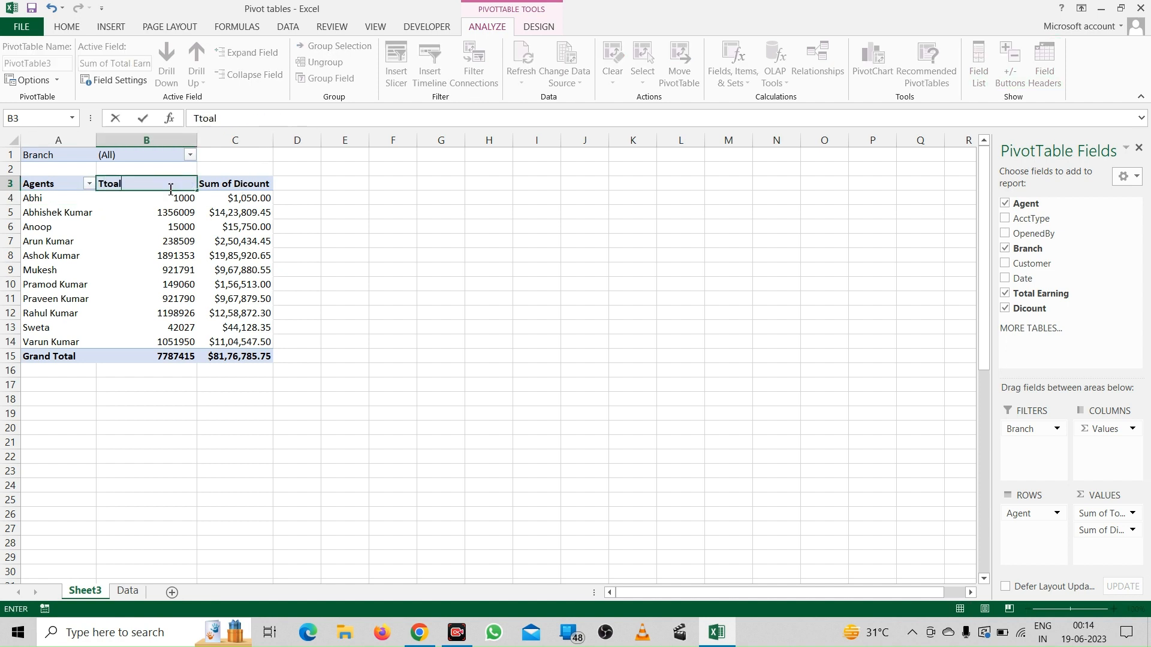
key(BackSpace)
key(BackSpace)
key(BackSpace)
key(BackSpace)
text(otal Earning)
key(Return)
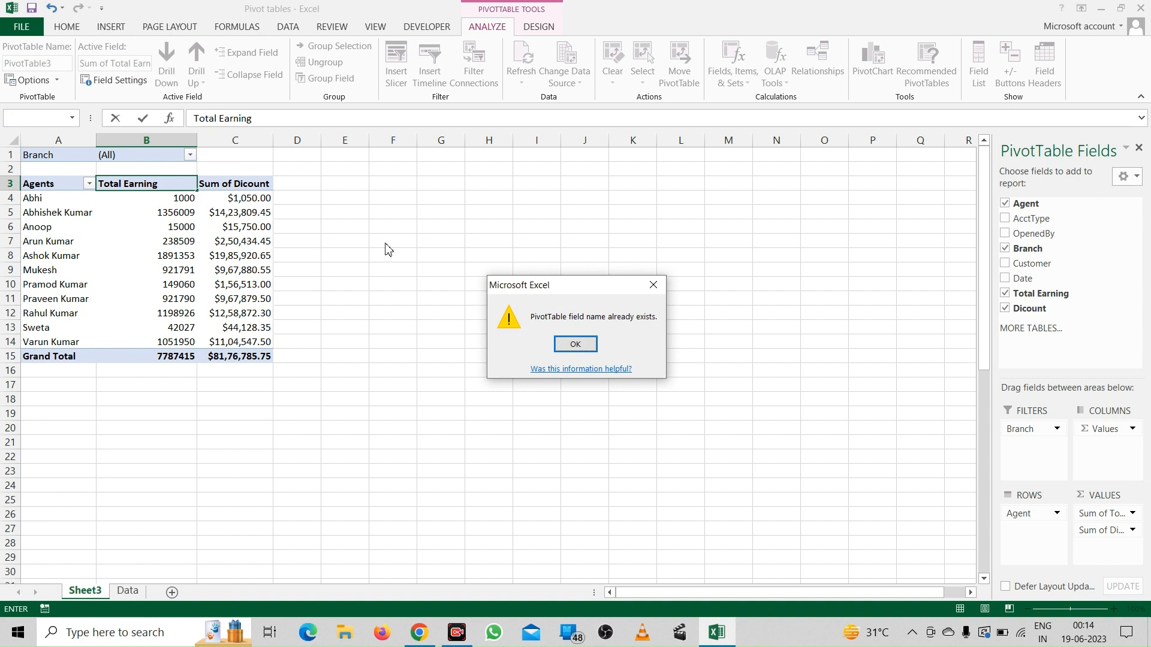
click(573, 346)
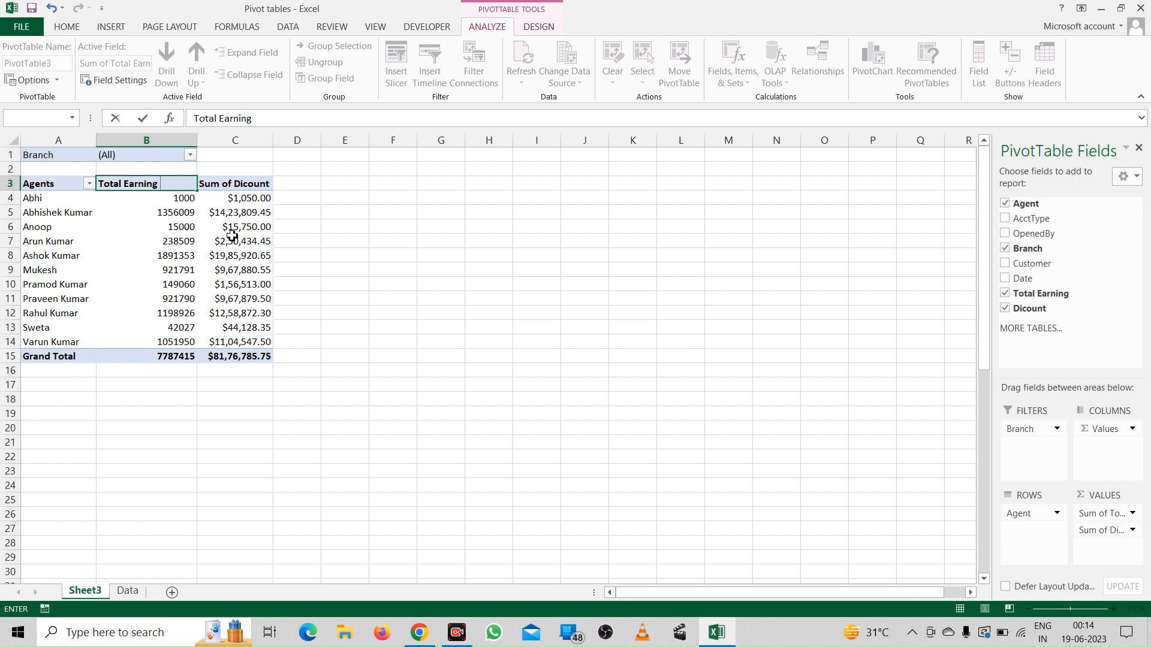
key(Return)
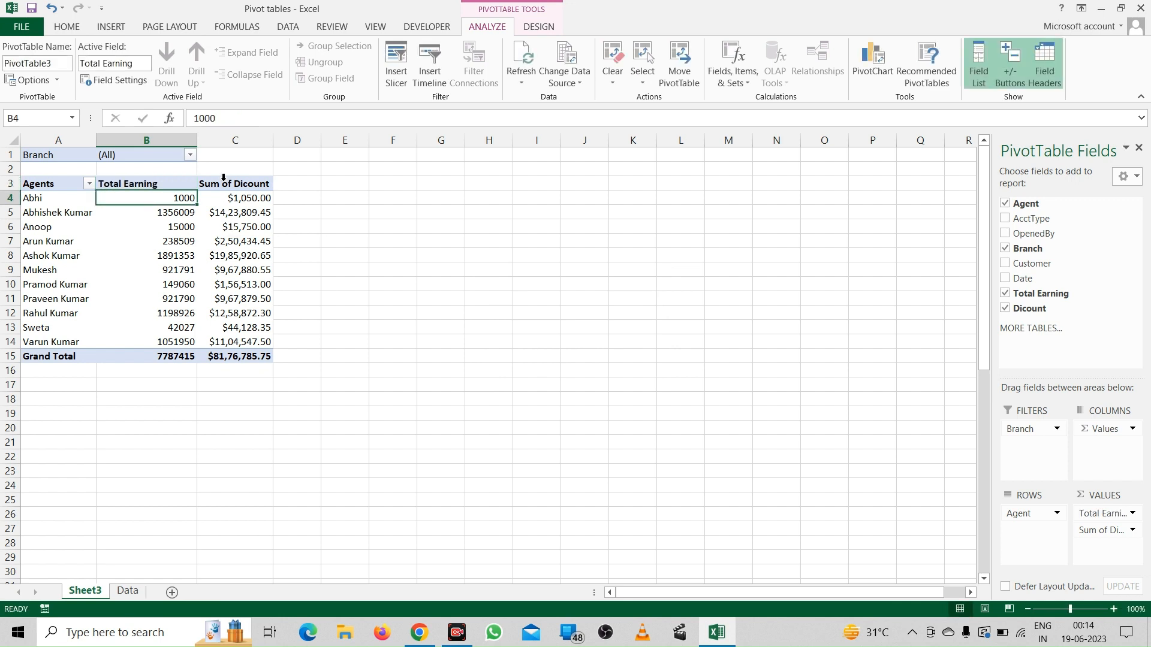
Rename the Sum of Dicount heading in cell C3 to Discount.
double_click(217, 188)
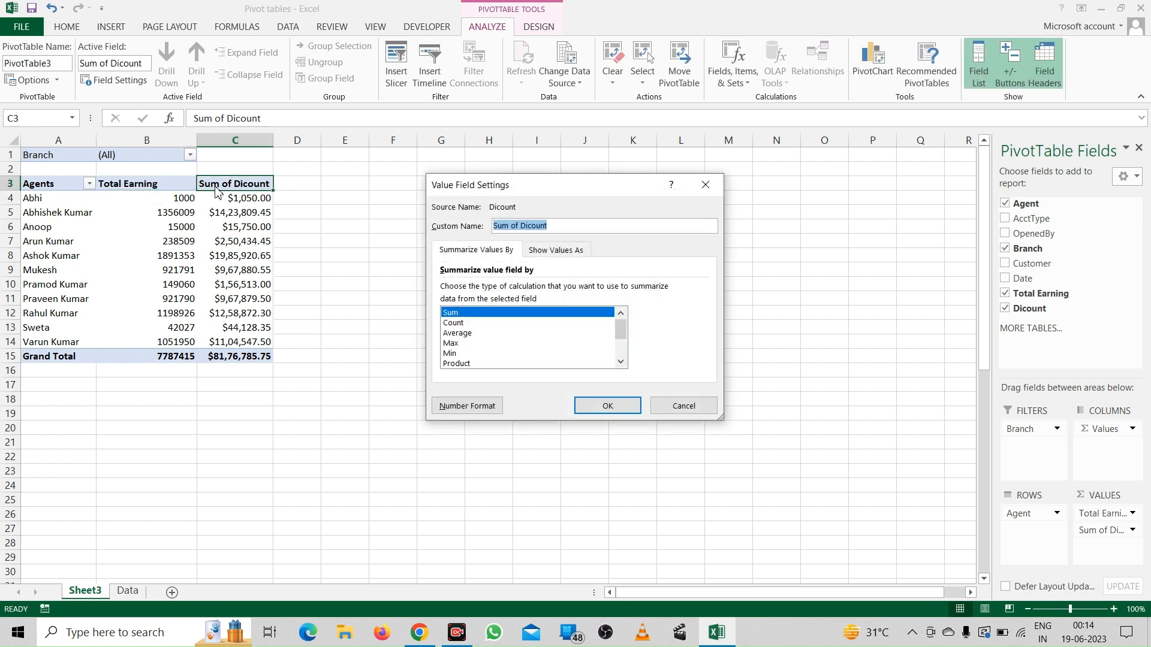
click(658, 405)
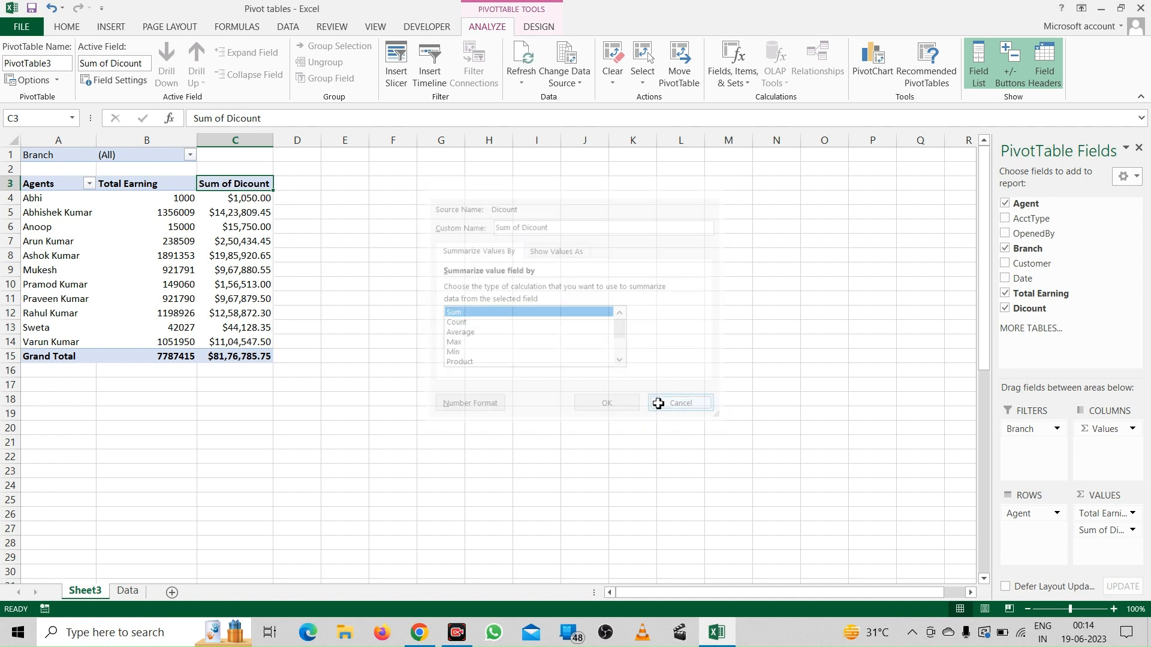
text(Discount)
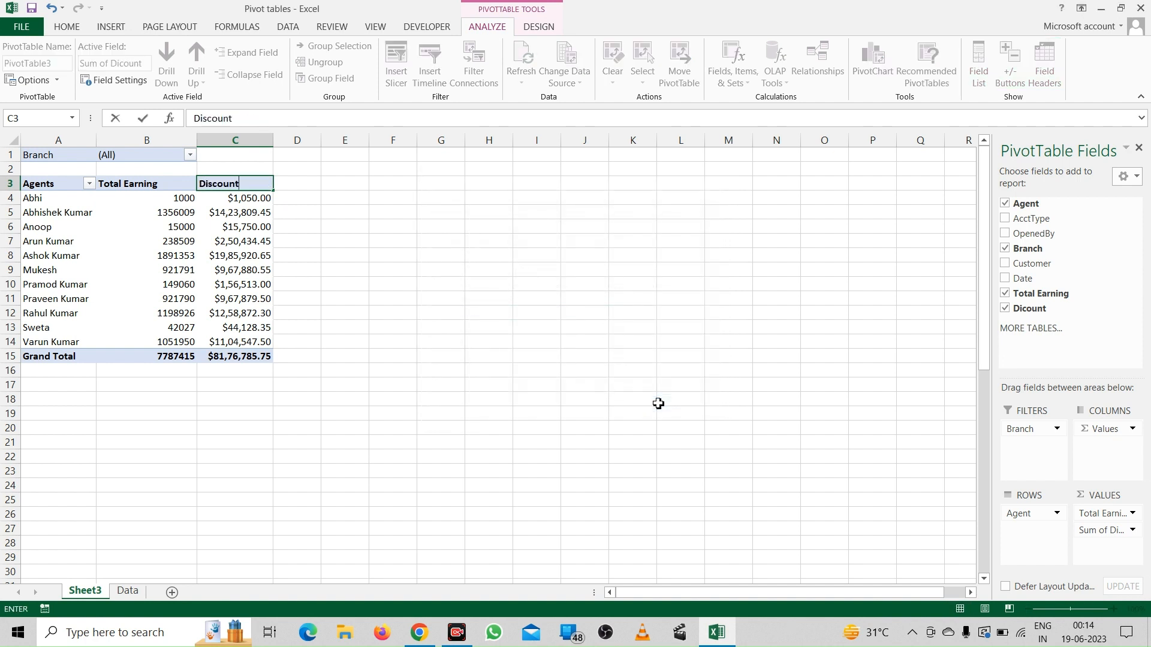
key(Return)
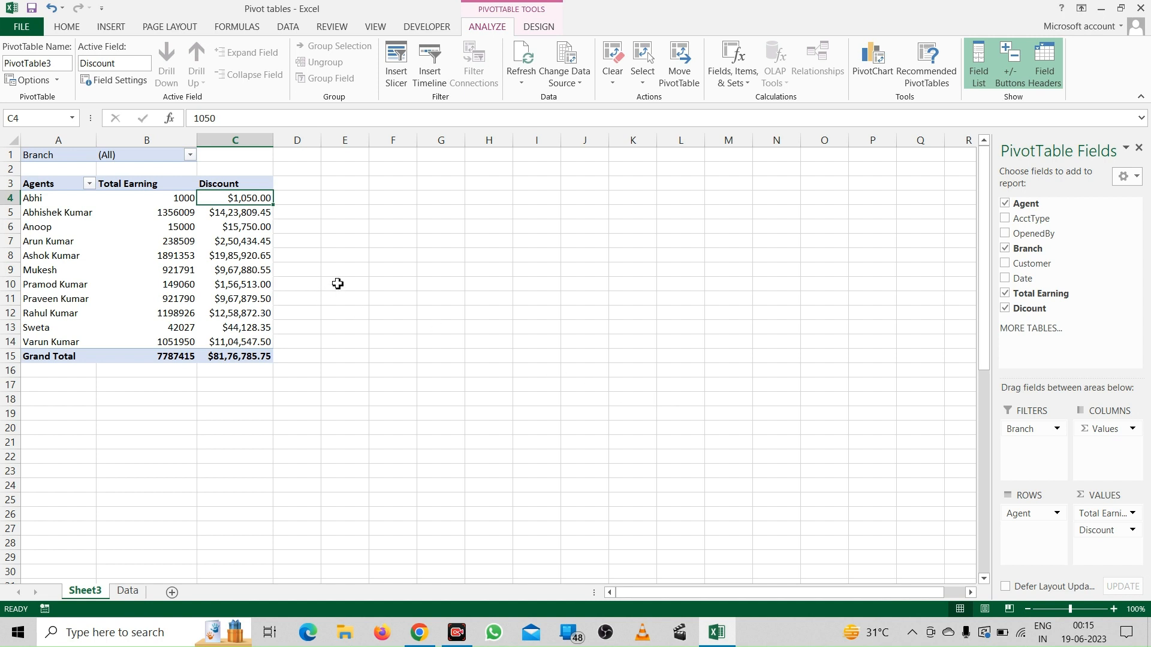
Check which branches the PivotTable's Branch report filter offers, leaving the filter selection as it is.
click(161, 256)
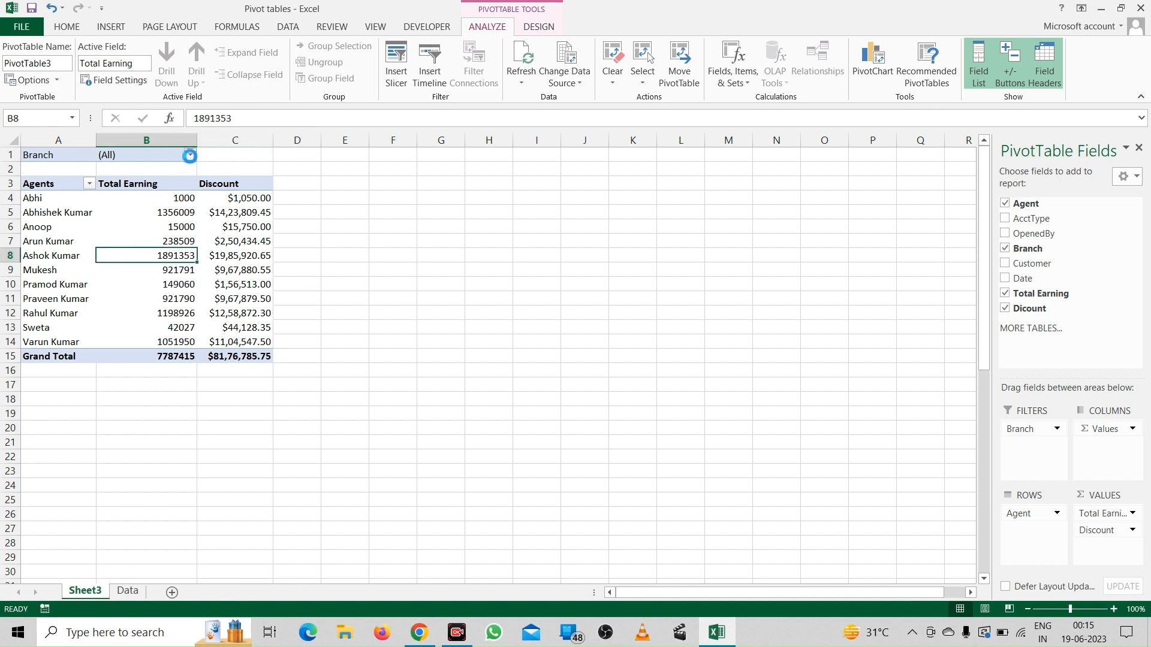
click(190, 155)
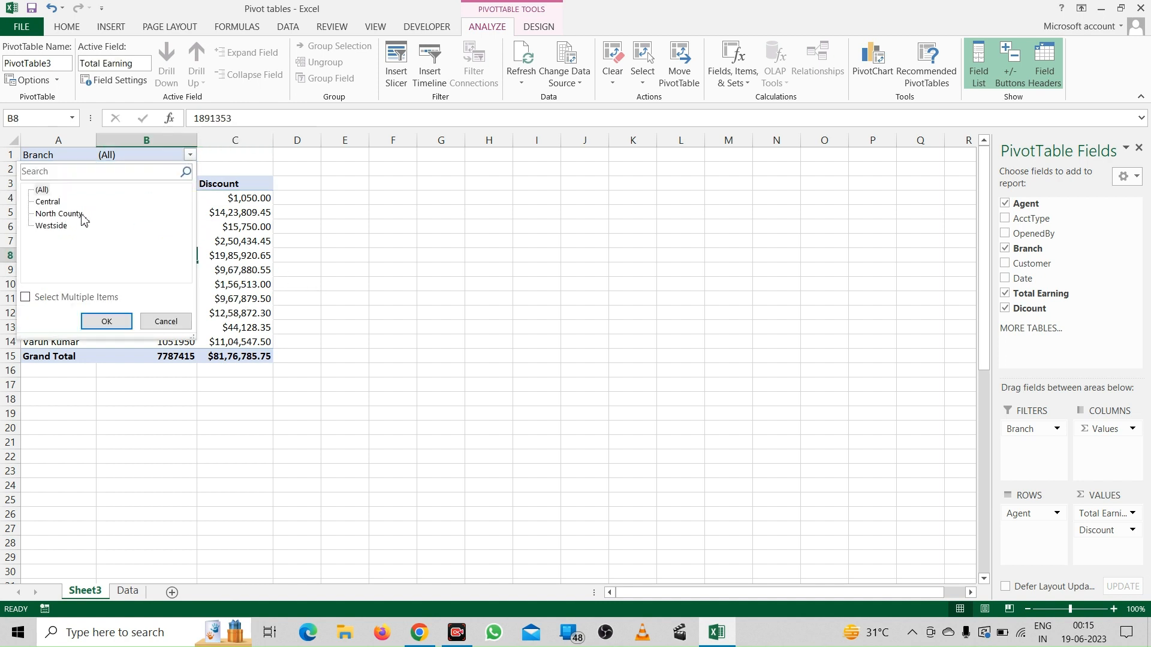
click(165, 322)
mouse_move(199, 276)
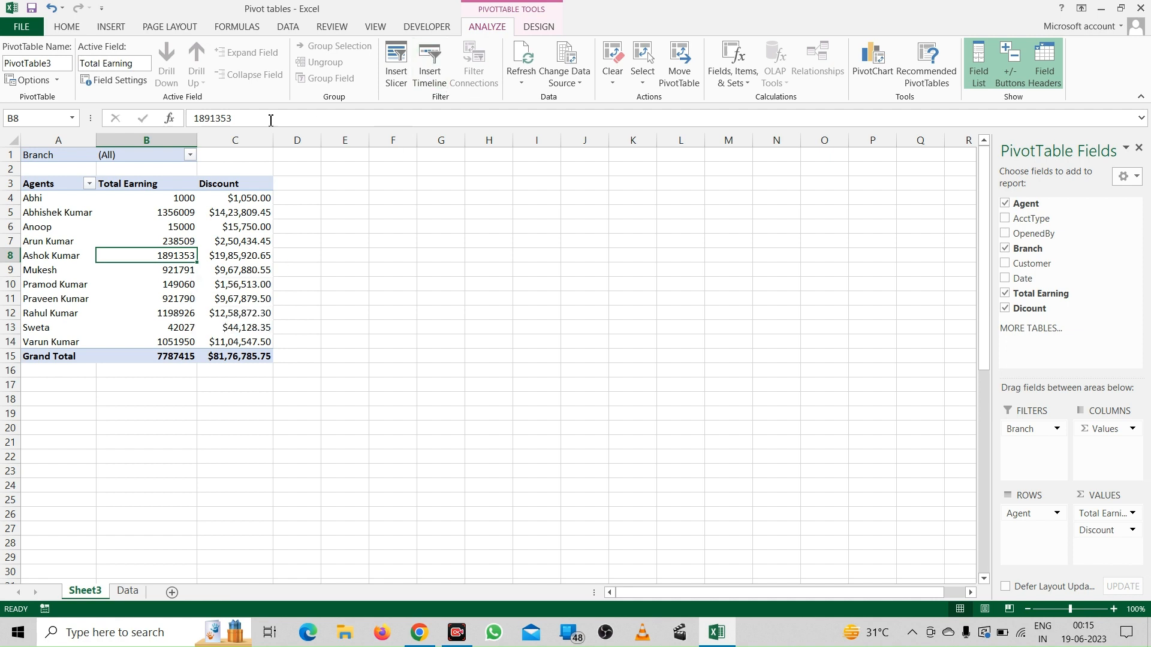
Generate separate report filter pages from the PivotTable for each item of the Branch field.
click(57, 82)
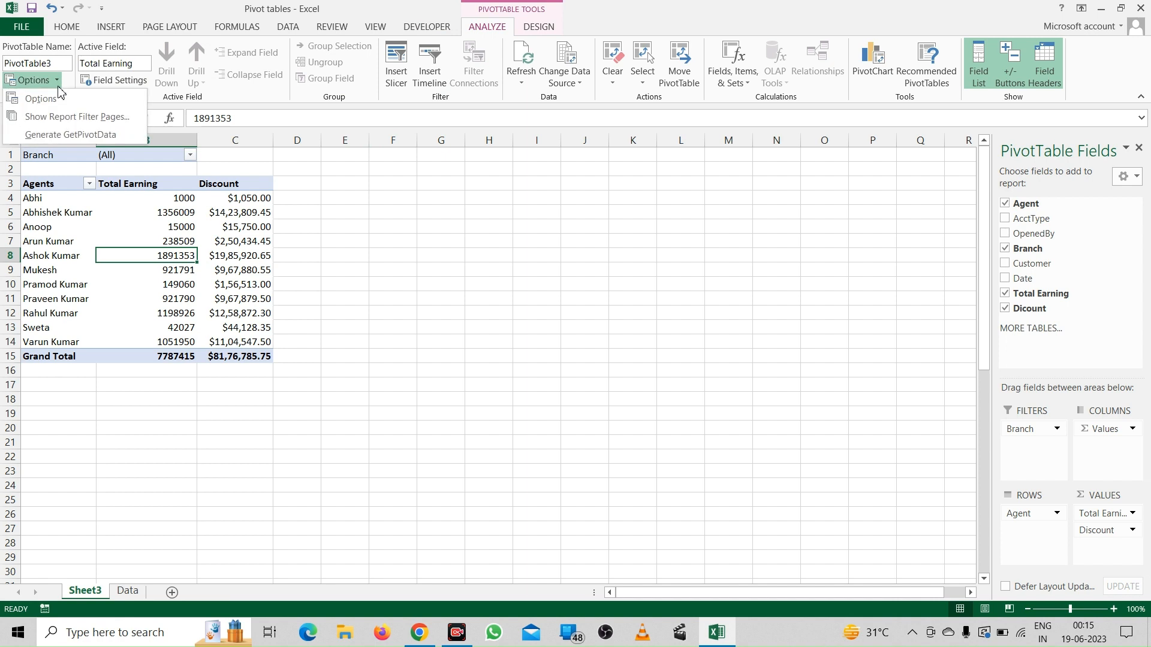
click(91, 119)
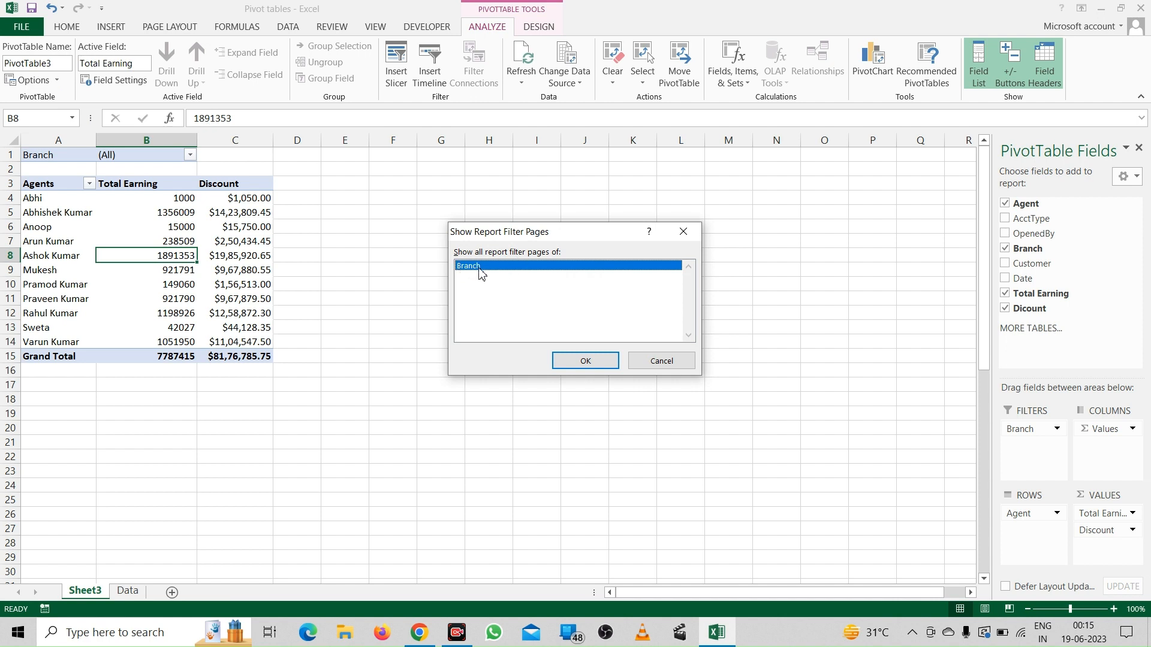
click(573, 362)
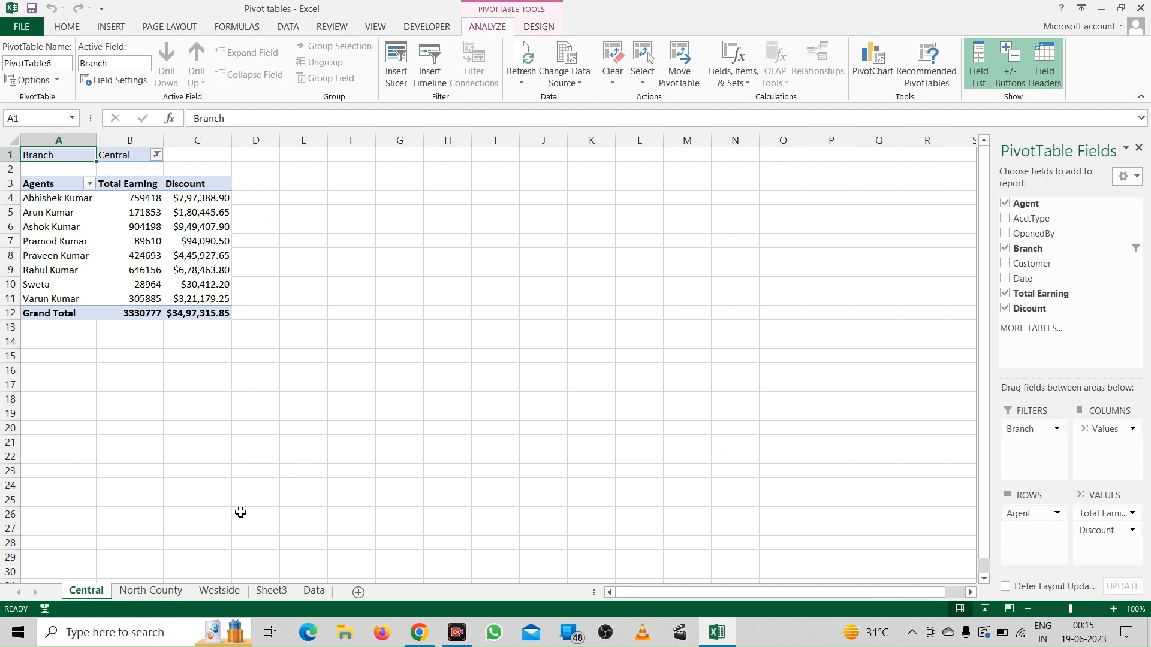
Review the PivotTables on the North County, Westside and Central sheets, and return to Sheet3.
click(136, 597)
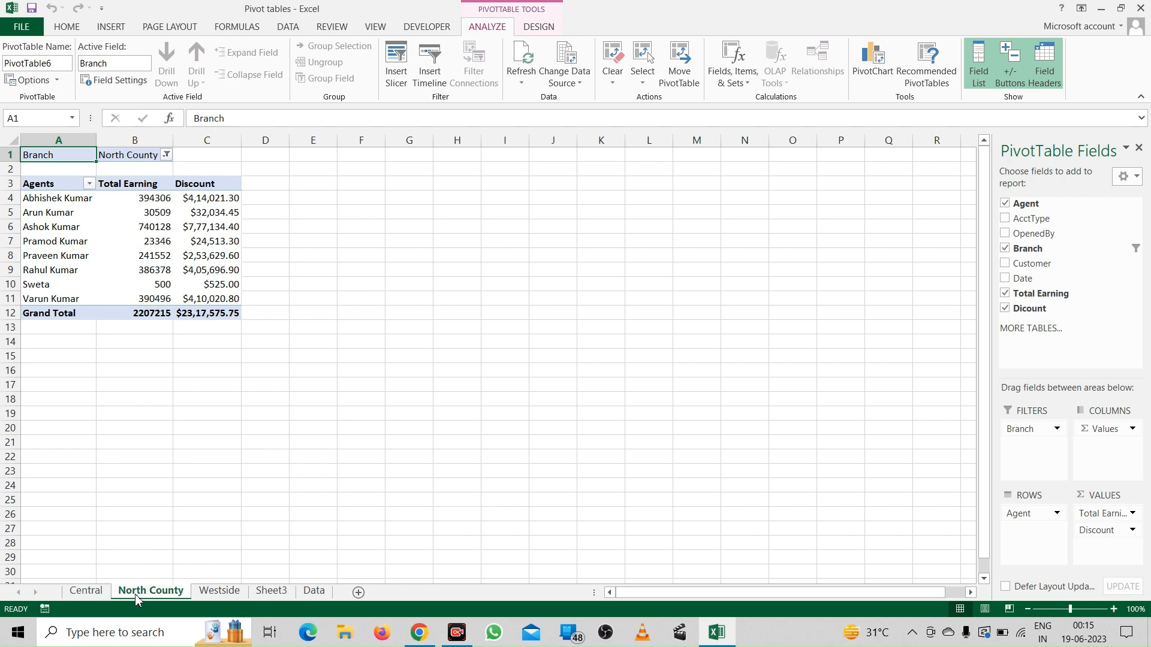
click(211, 596)
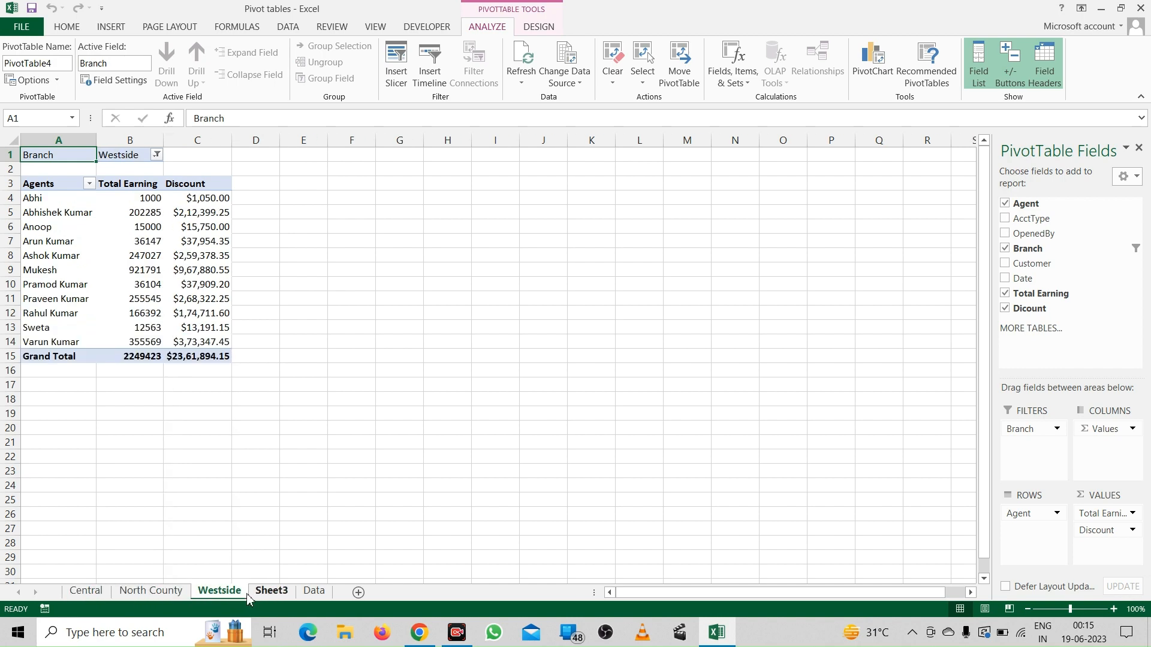
click(91, 596)
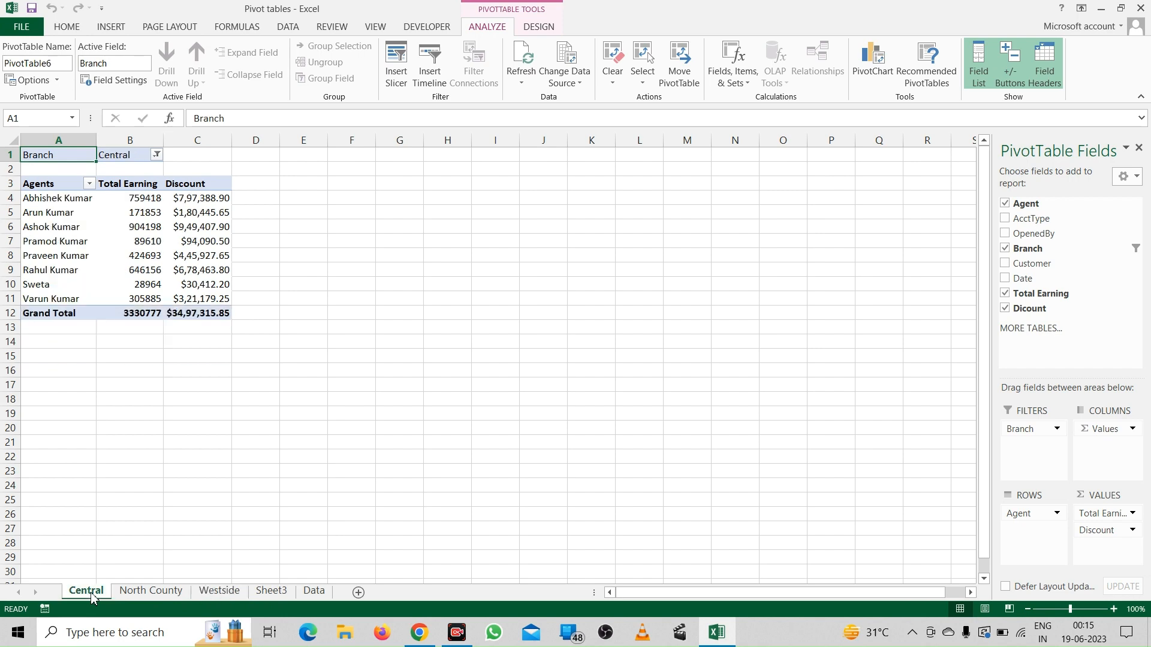
click(220, 592)
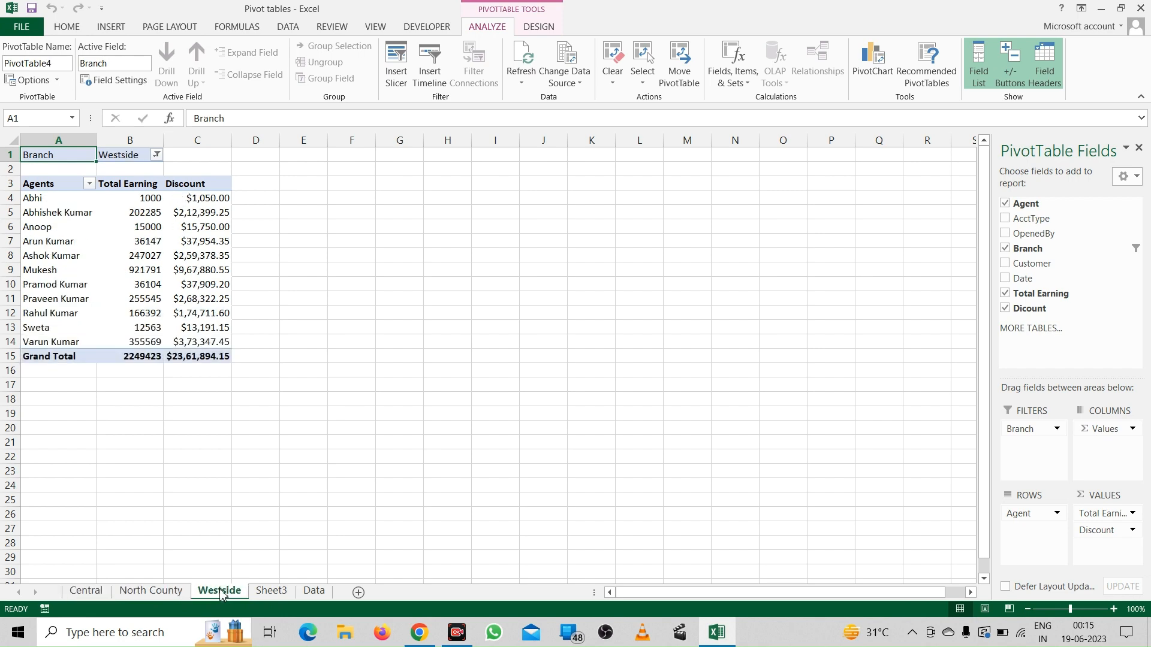
click(271, 594)
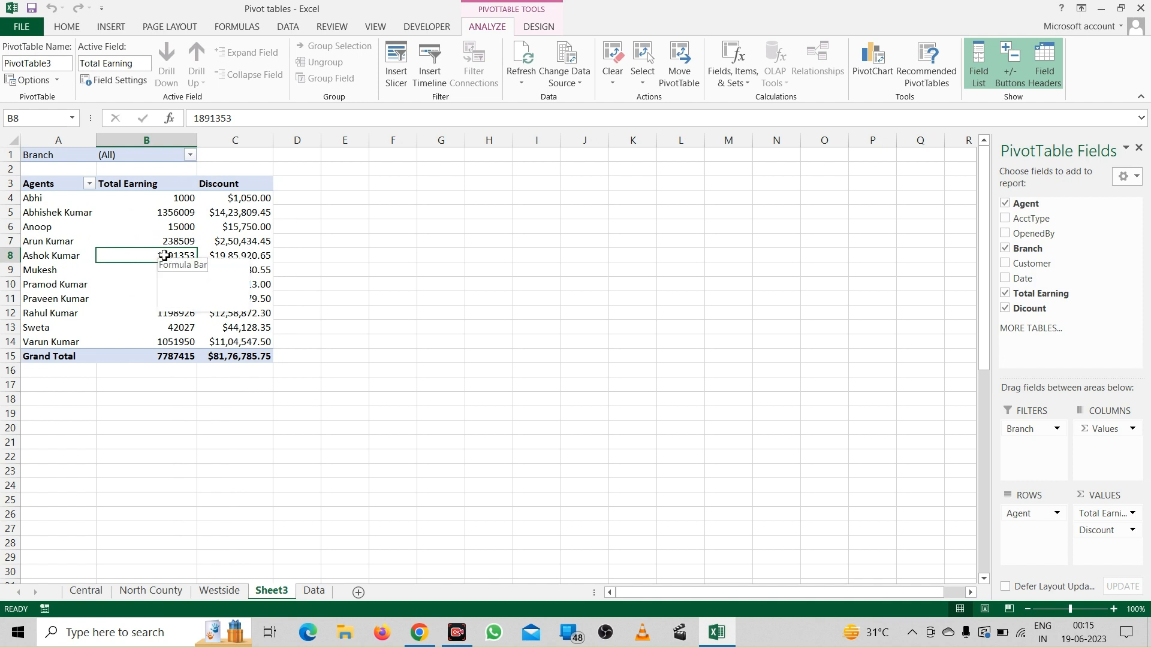
Examine the PivotTable's layout, format and display options, including those for error values and empty cells, without applying changes.
mouse_move(164, 255)
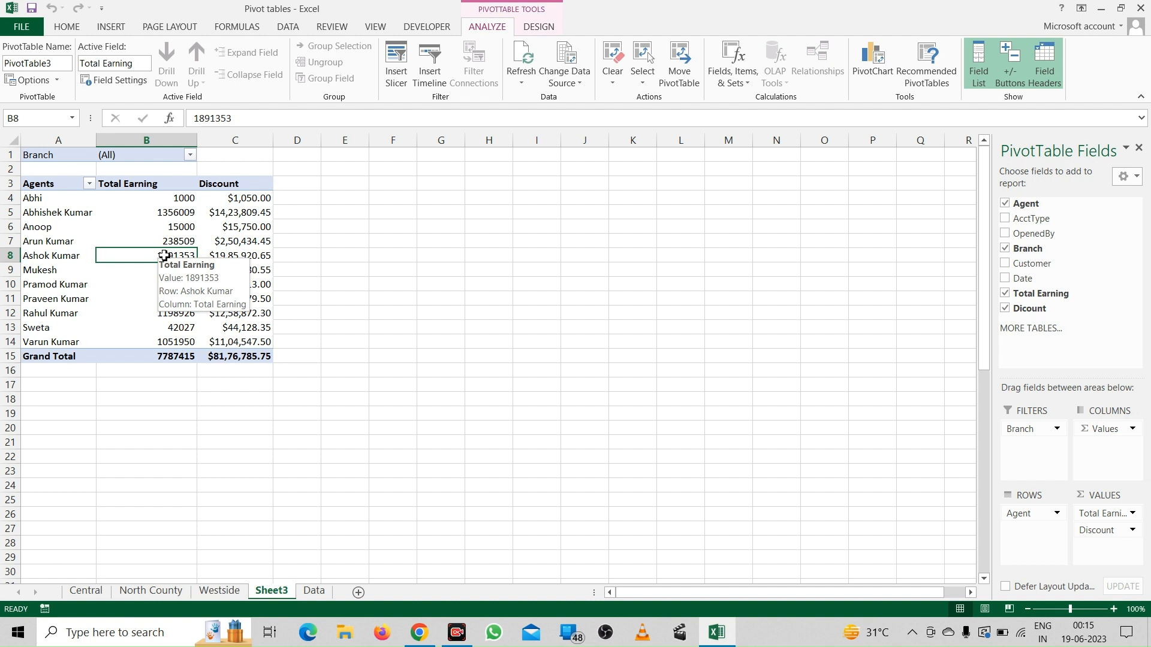
right_click(164, 255)
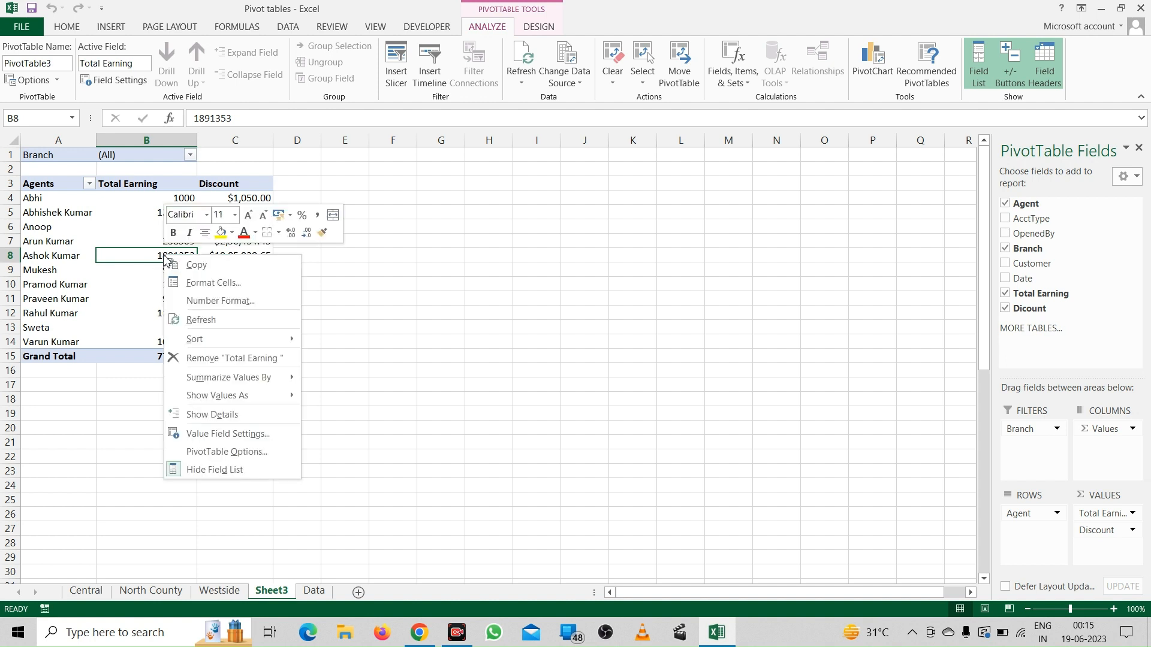
click(255, 453)
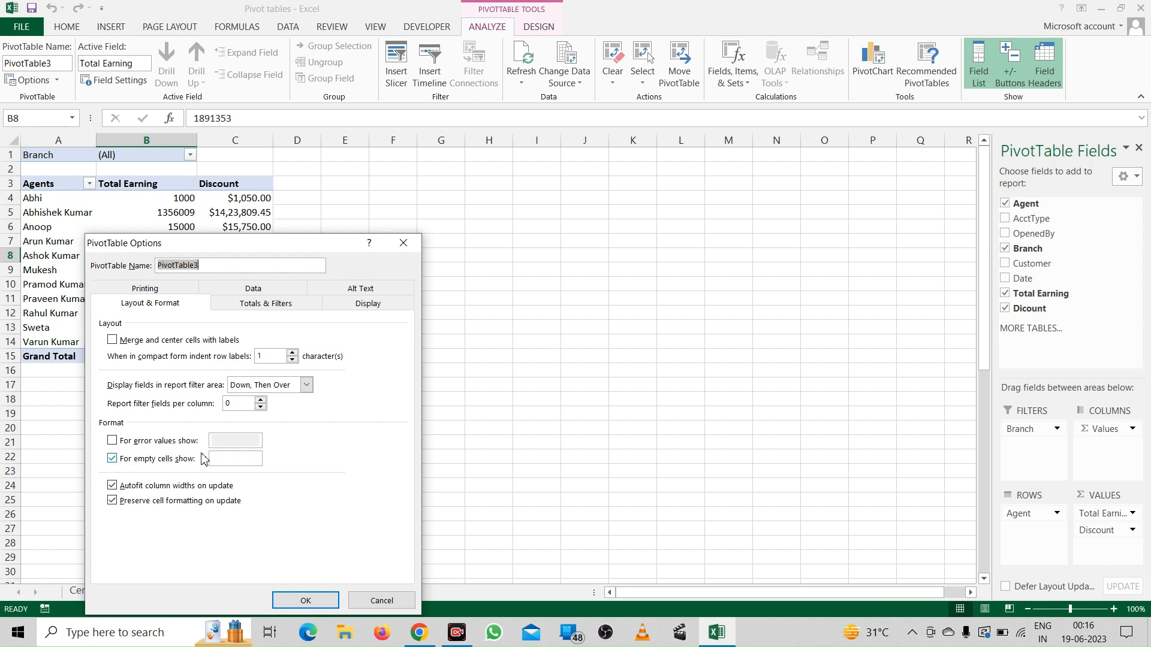
click(233, 460)
click(116, 443)
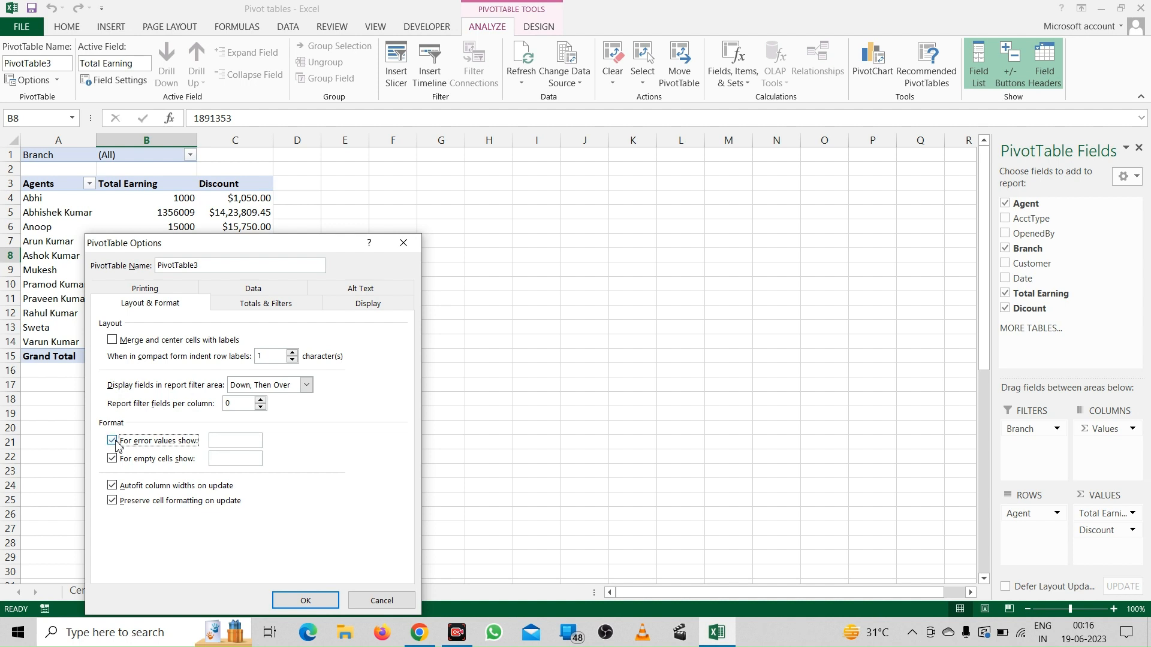
click(116, 442)
click(350, 306)
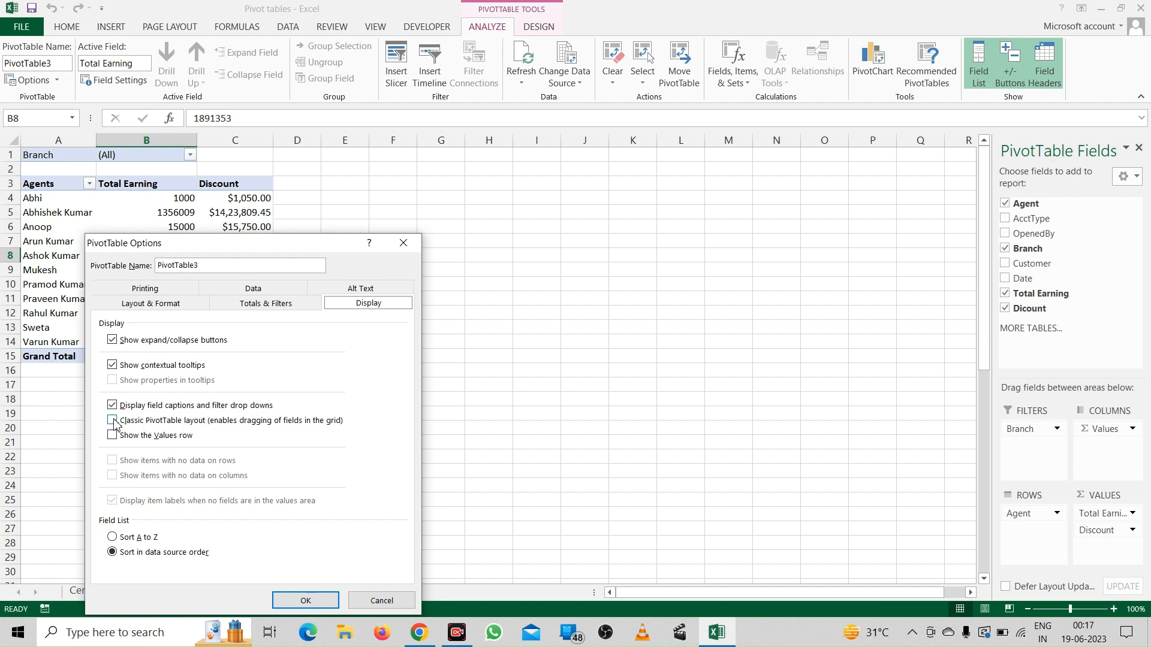
click(376, 599)
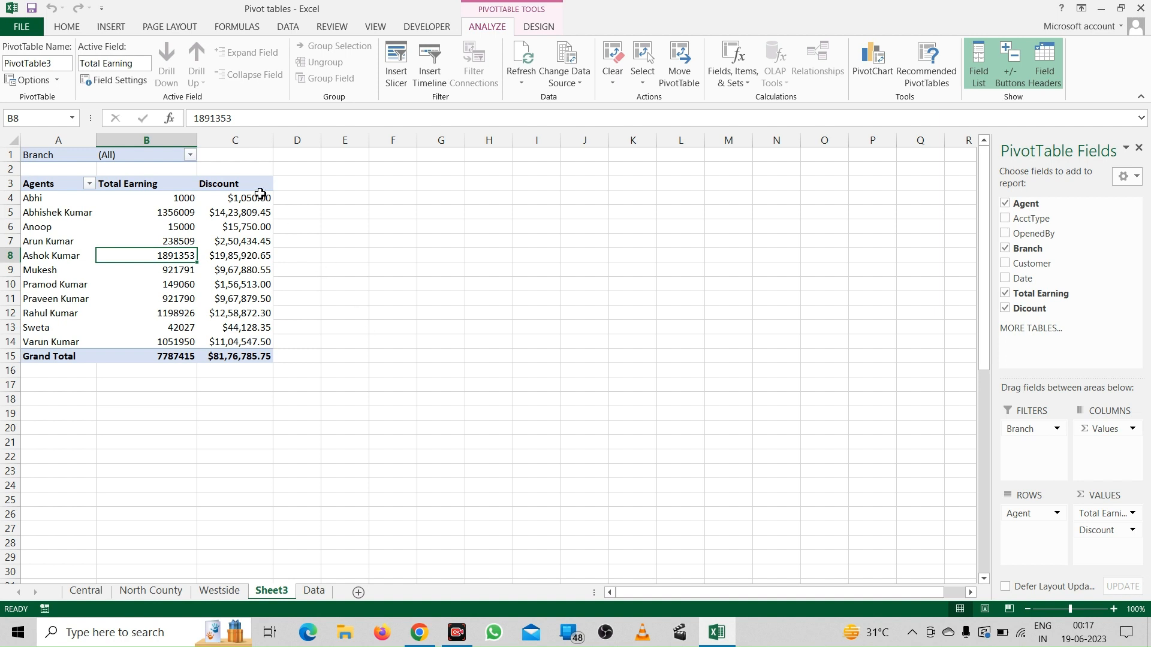
Insert a slicer for the Customer field and shorten it to a height of about 2.3 cm.
mouse_move(260, 193)
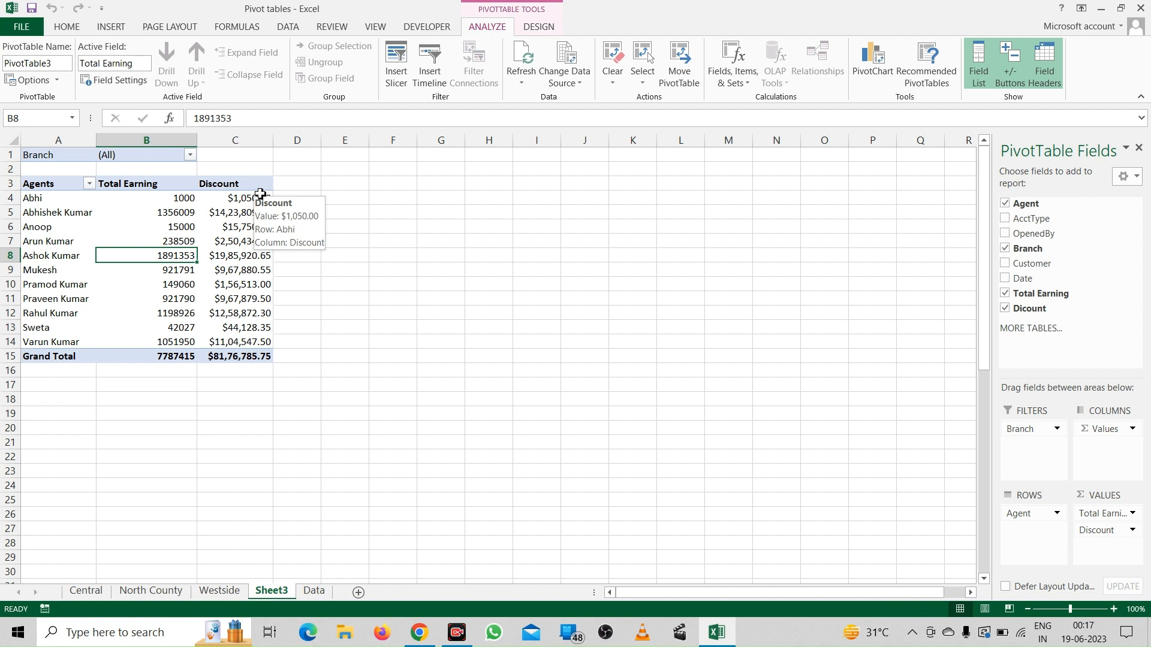
click(397, 78)
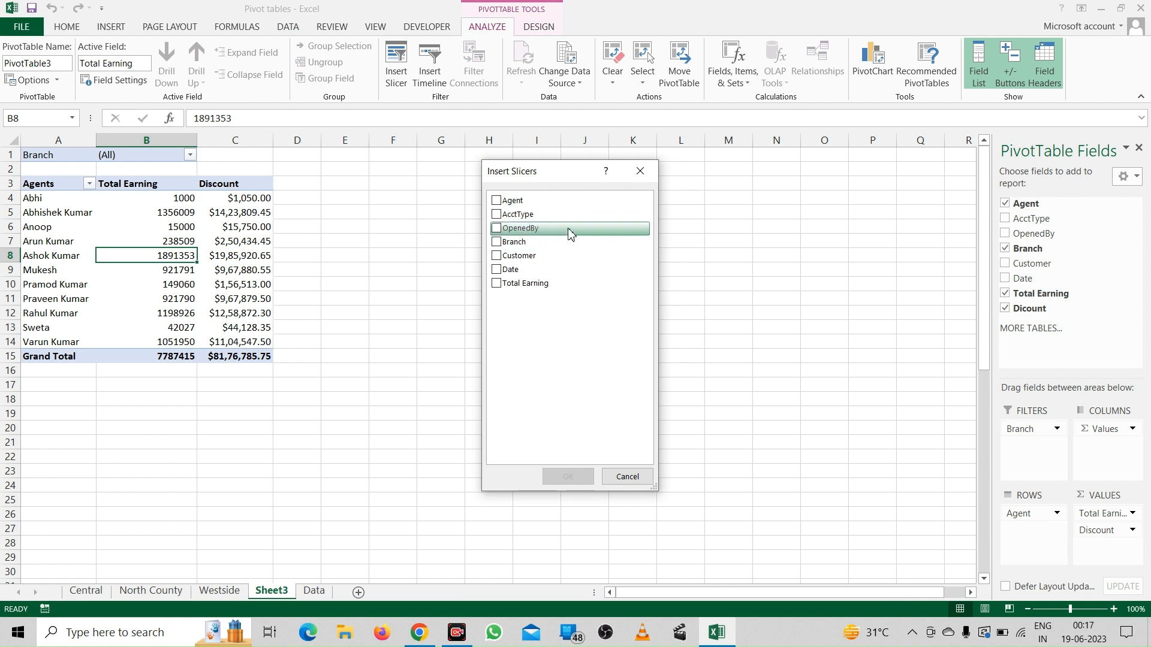
click(497, 256)
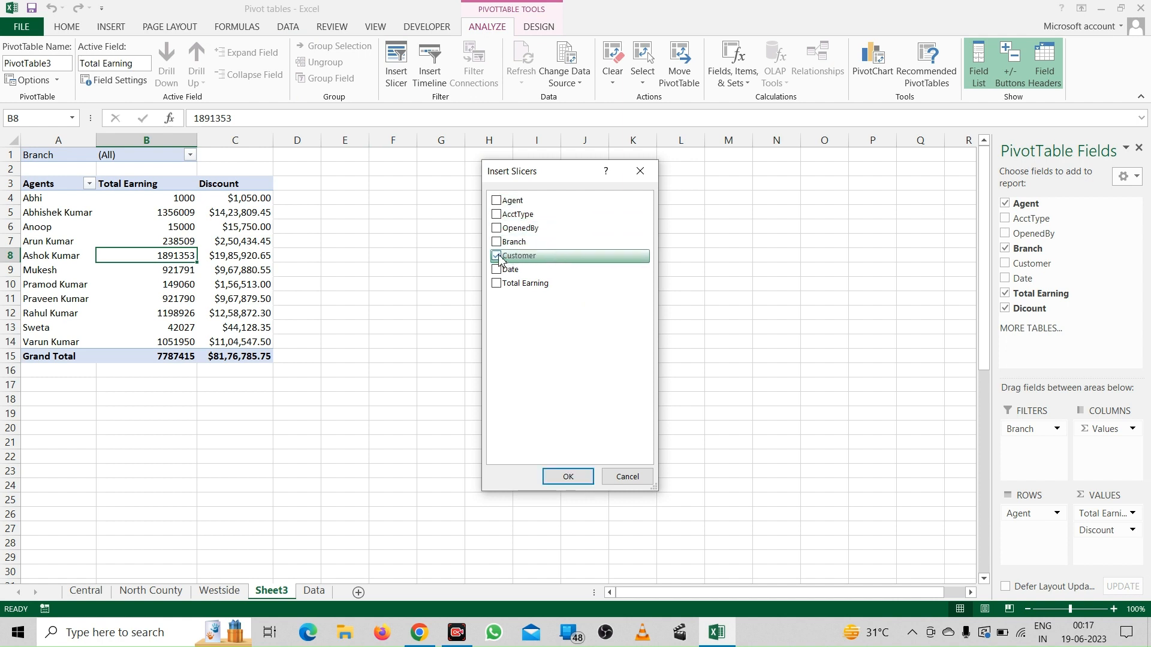
click(555, 478)
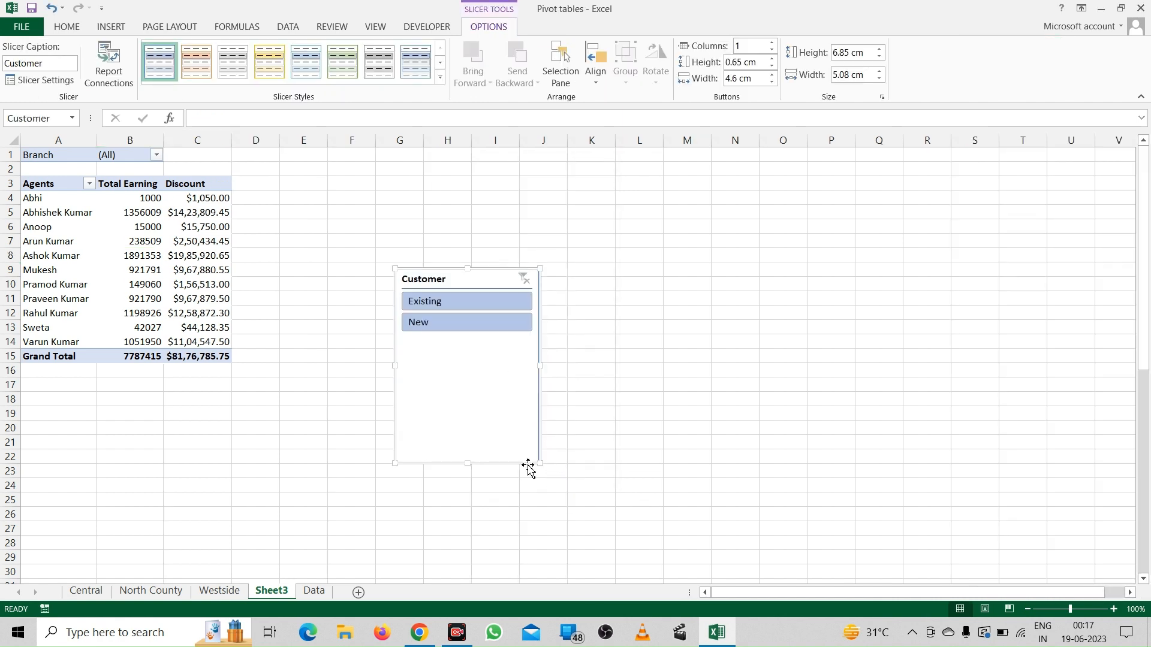
drag(468, 465, 468, 337)
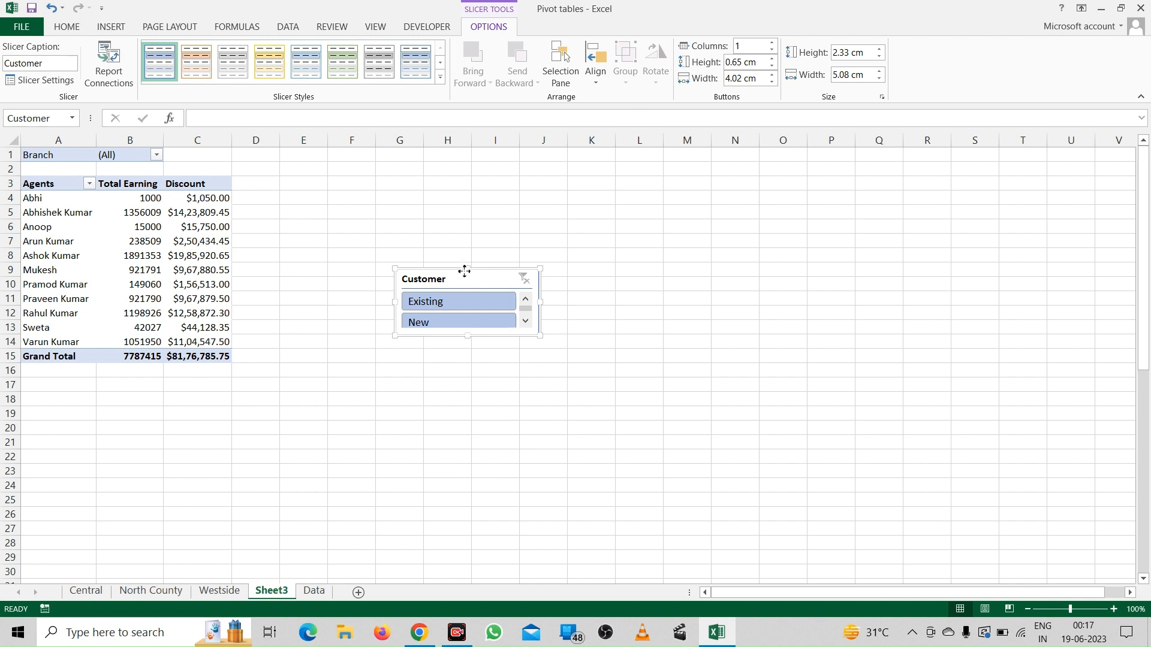
Move the Customer slicer up beside the PivotTable, over columns E to G.
drag(464, 271, 348, 173)
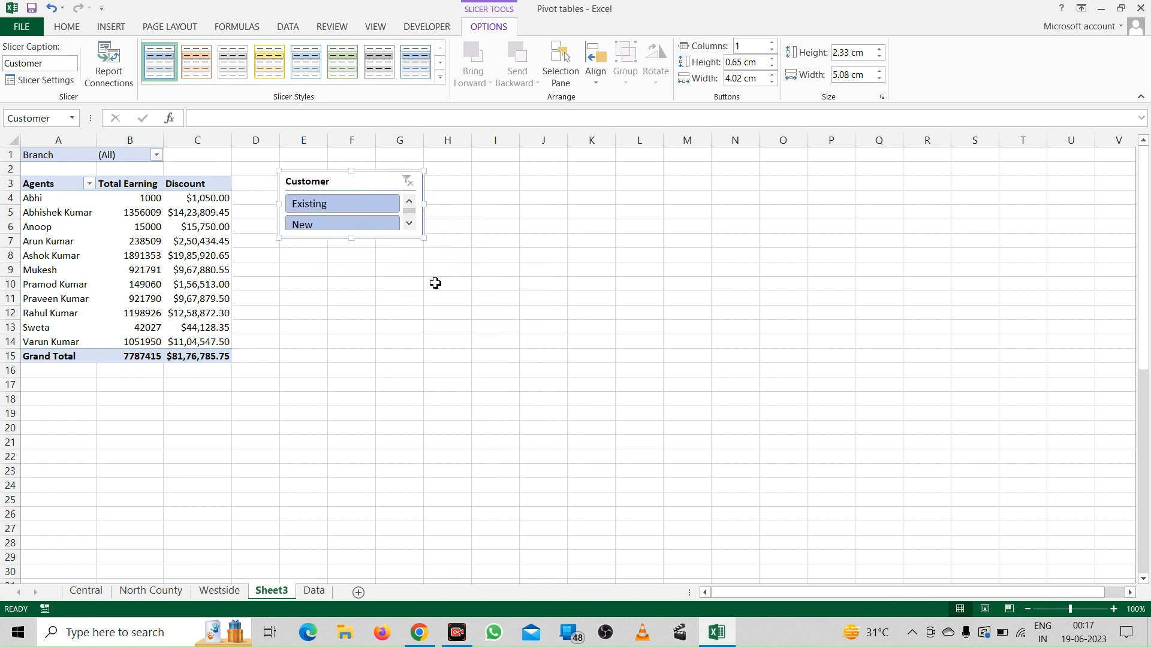
click(454, 226)
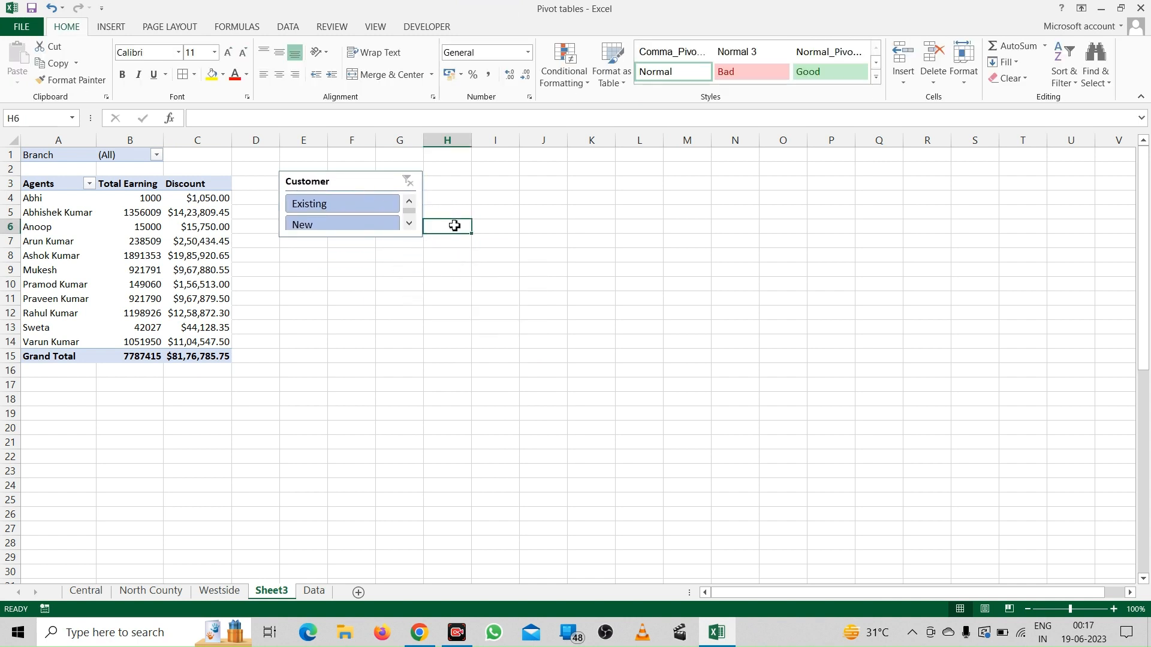
Filter the PivotTable with the Customer slicer by Existing and by New, and clear the slicer's filter.
click(352, 208)
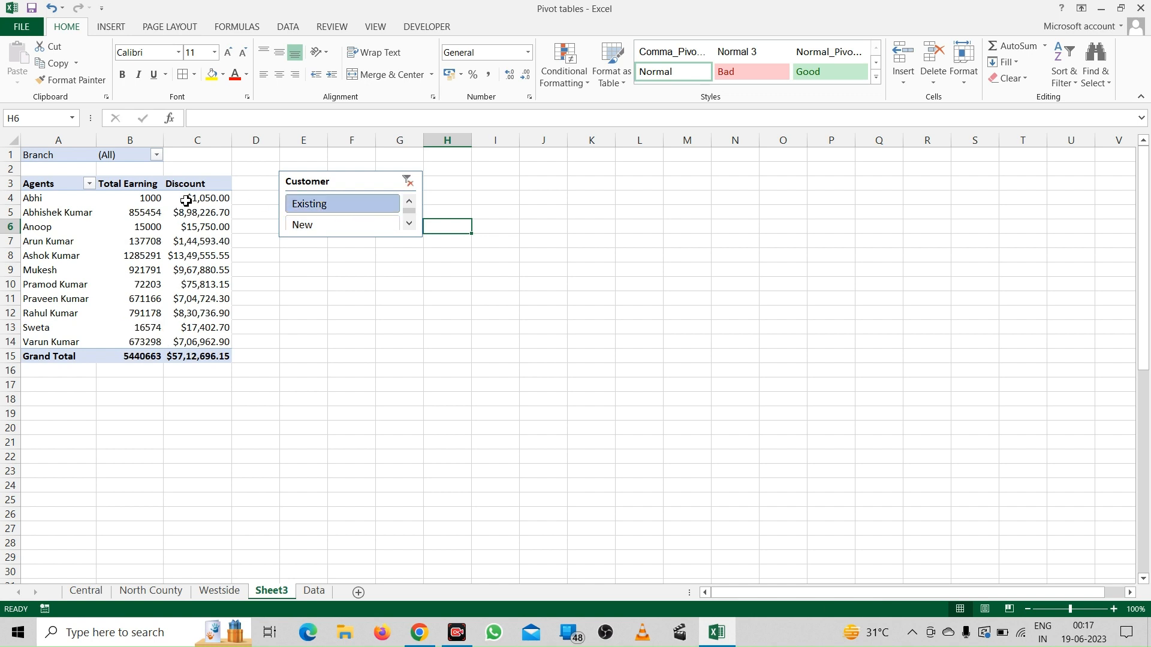
click(322, 227)
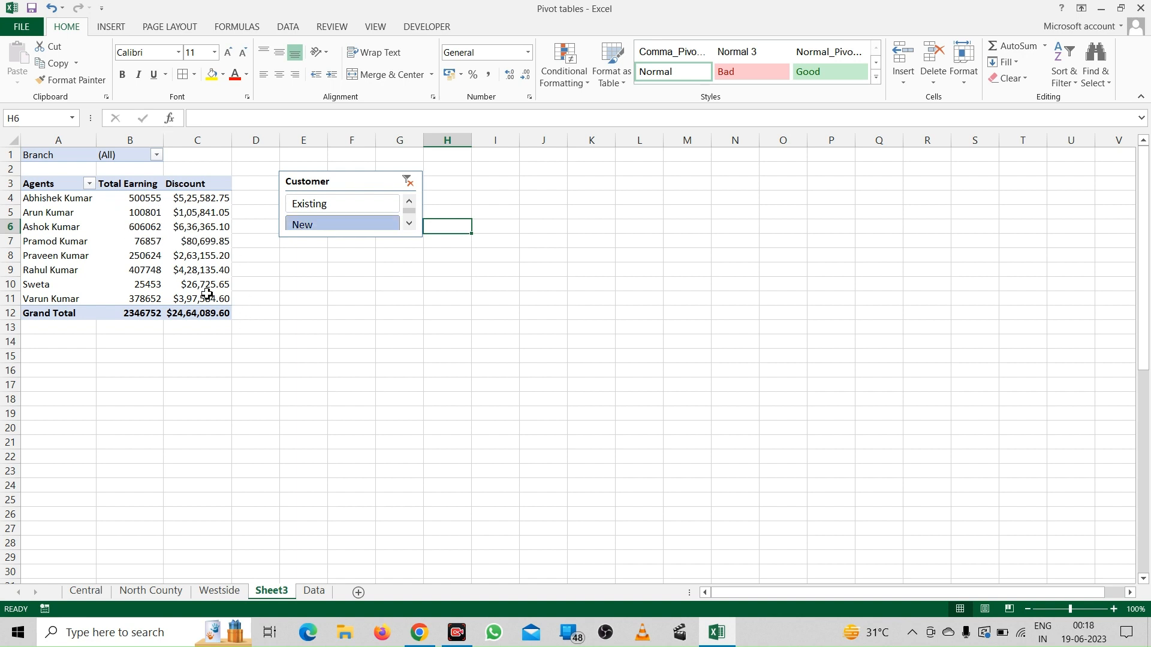
click(406, 182)
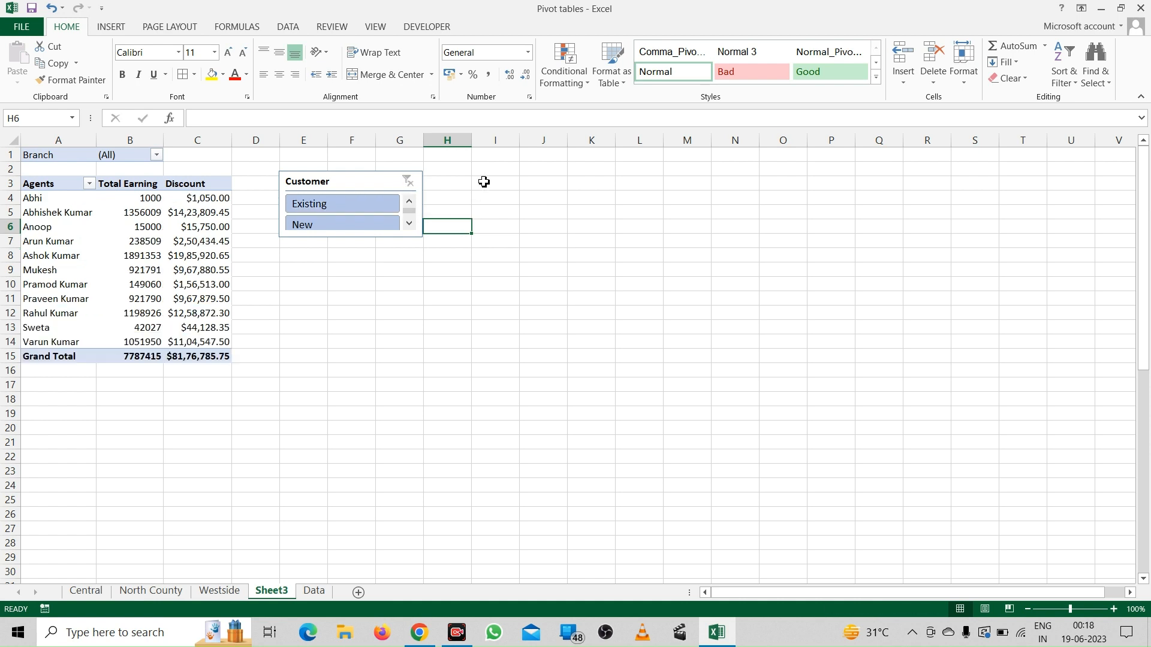
Add the AcctType field to the PivotTable's rows, above the Agent field.
click(197, 271)
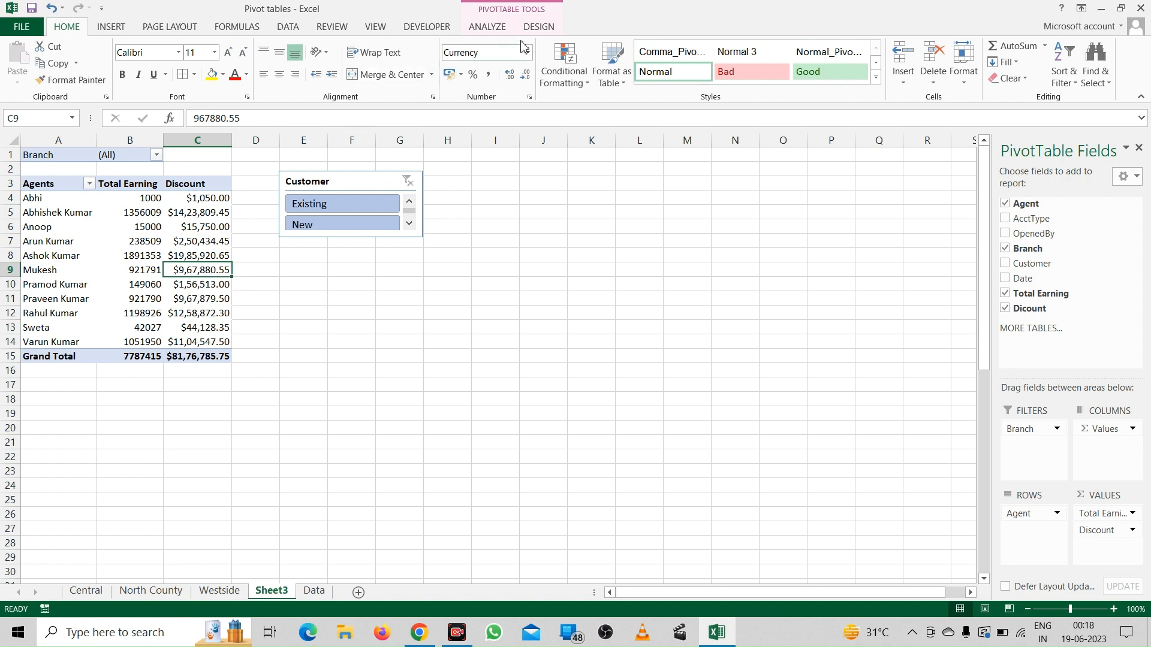
click(489, 28)
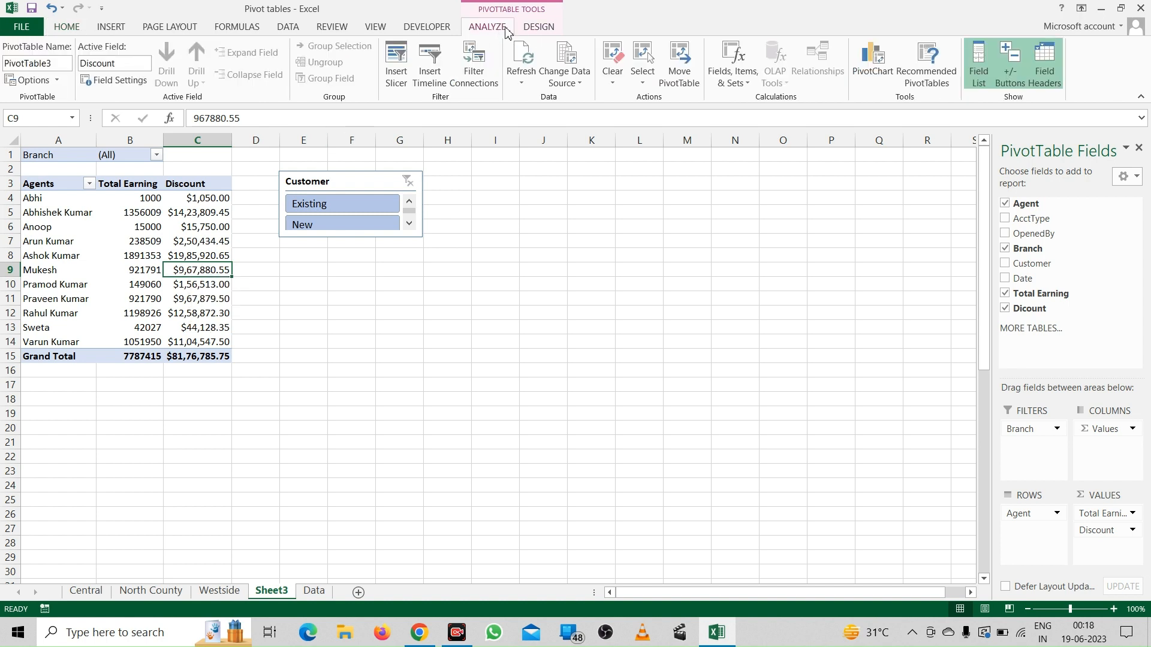
click(529, 33)
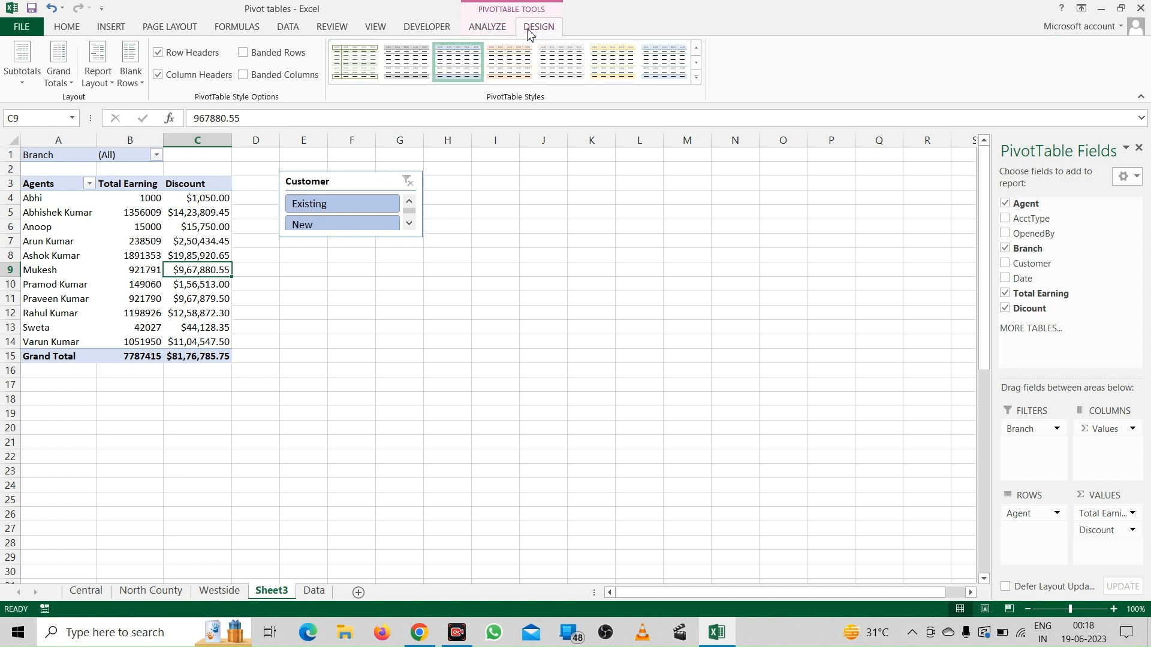
click(95, 259)
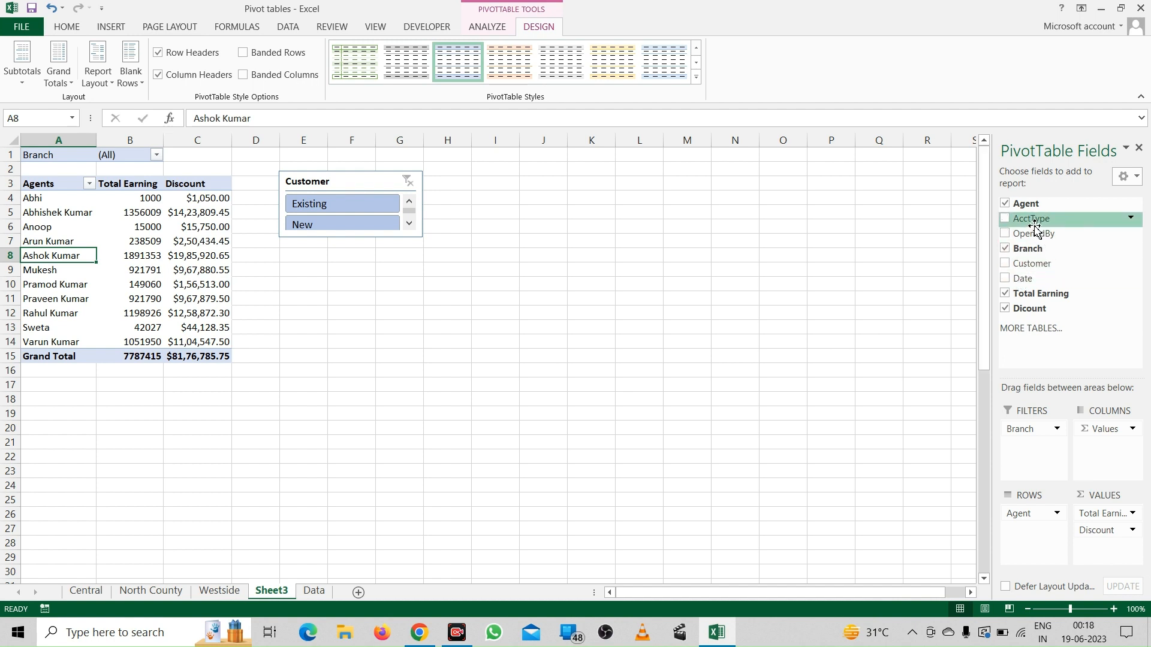
drag(1035, 228, 1035, 514)
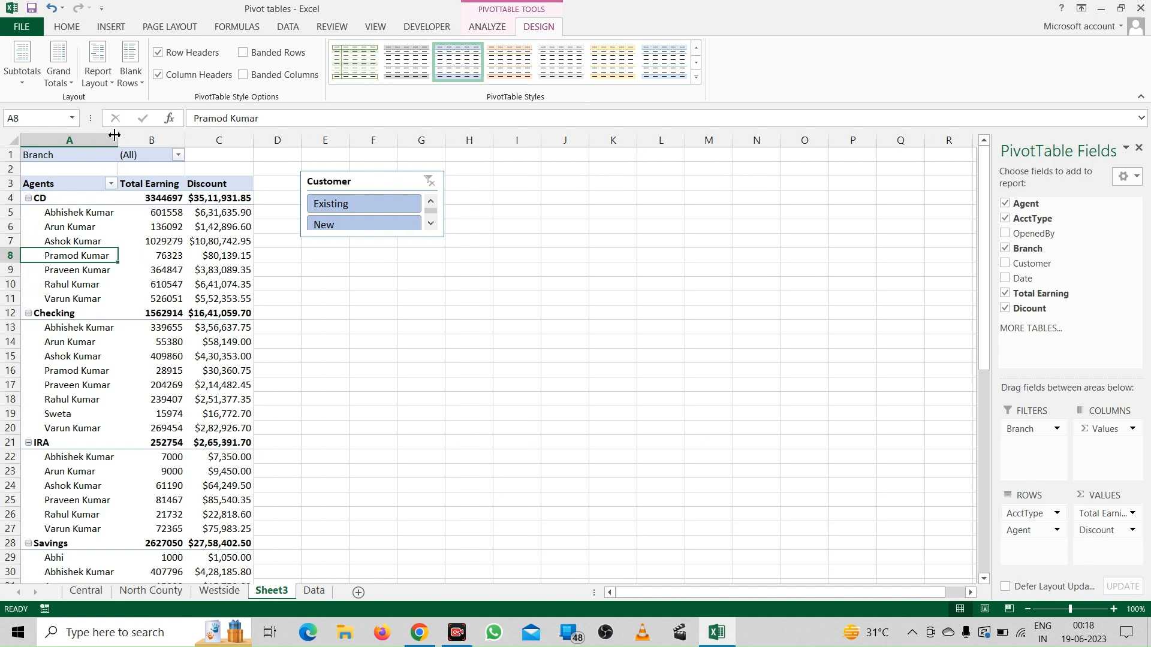
Look over the grand totals options, and try the PivotTable's report layout in Compact Form and in Outline Form.
click(70, 83)
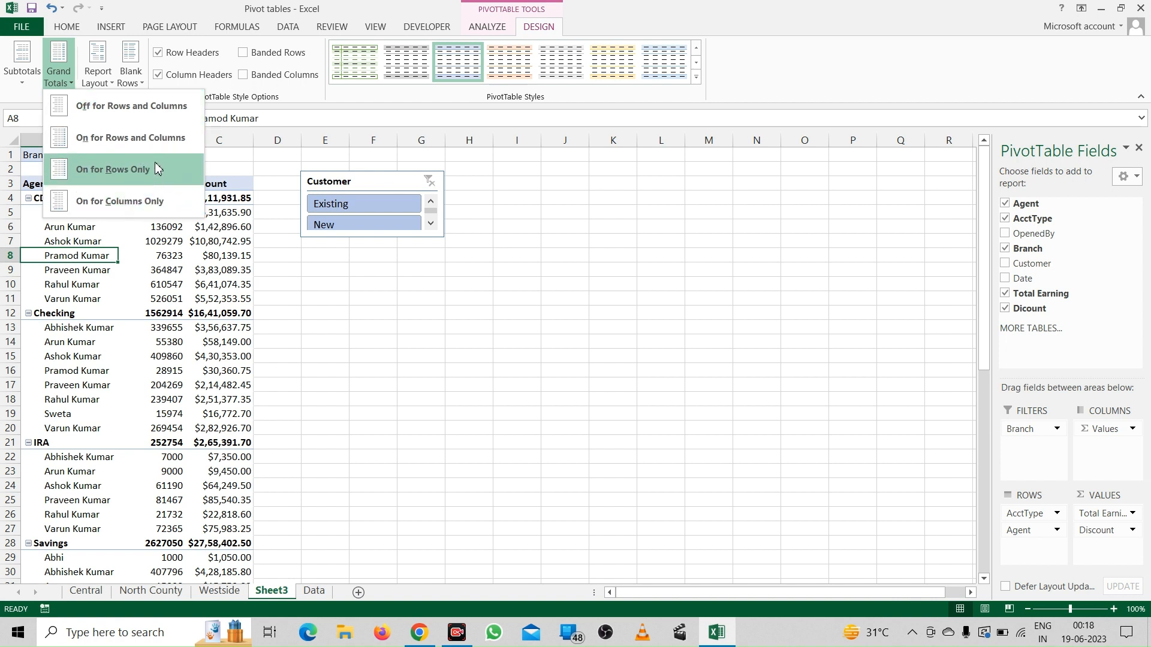
click(112, 84)
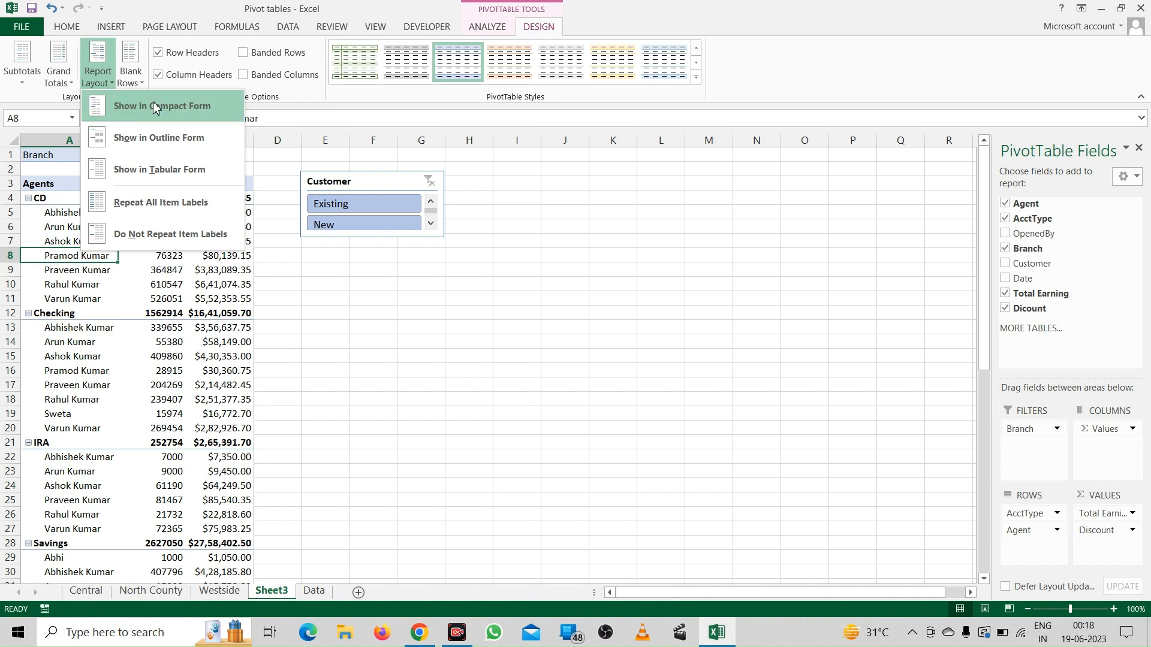
click(155, 110)
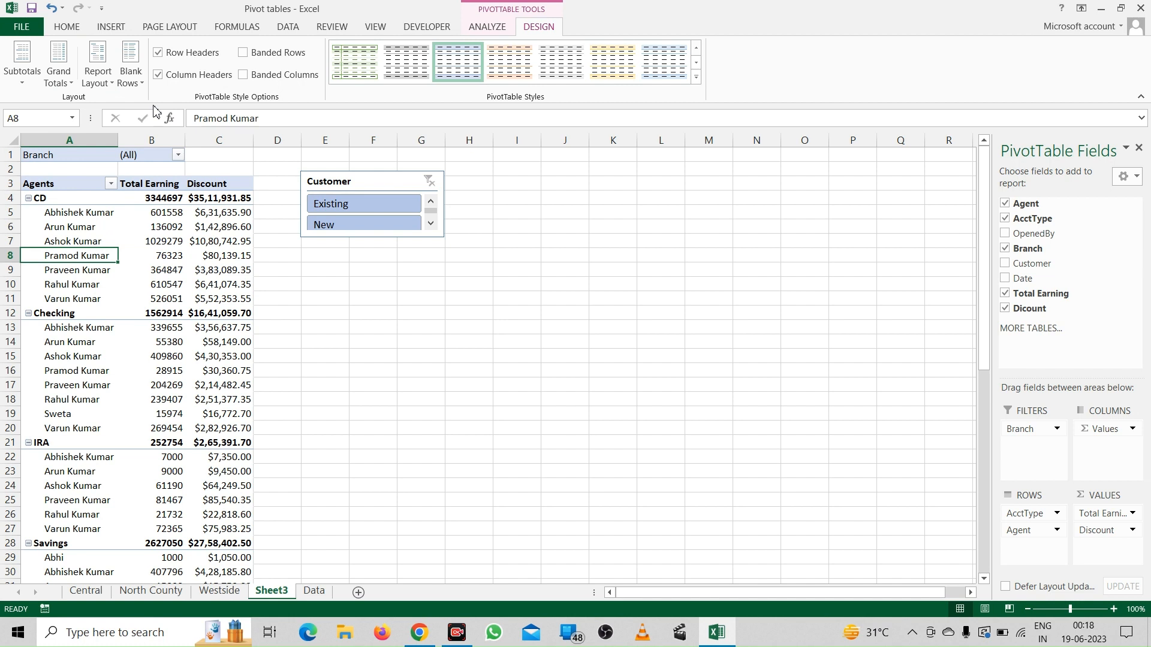
mouse_move(173, 349)
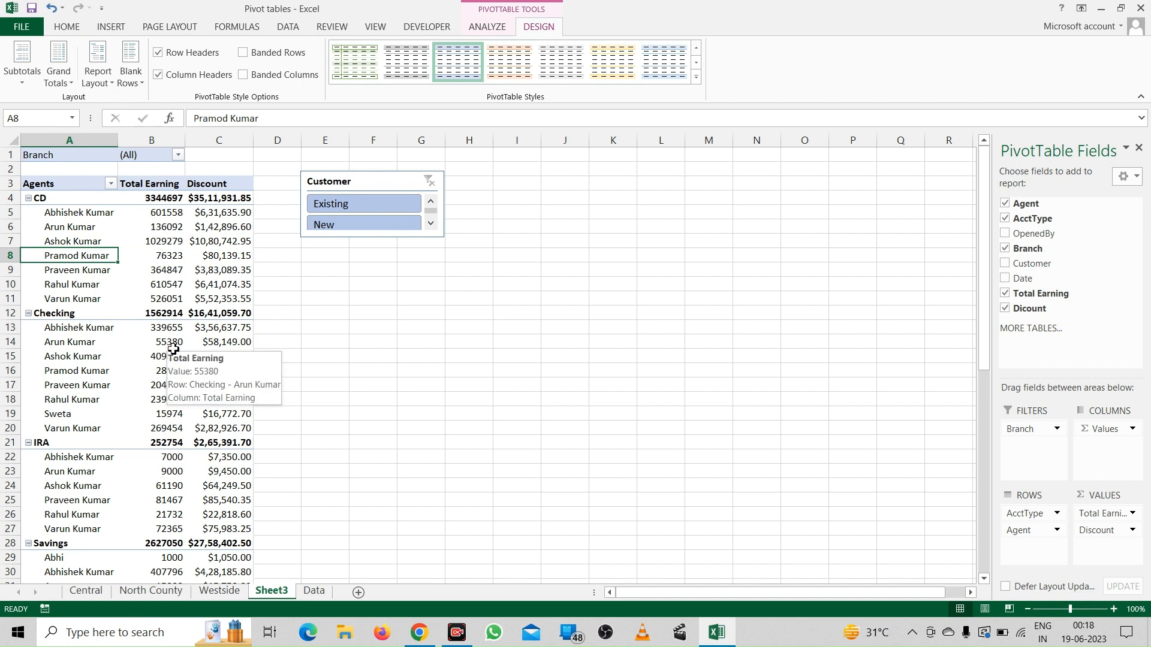
click(112, 90)
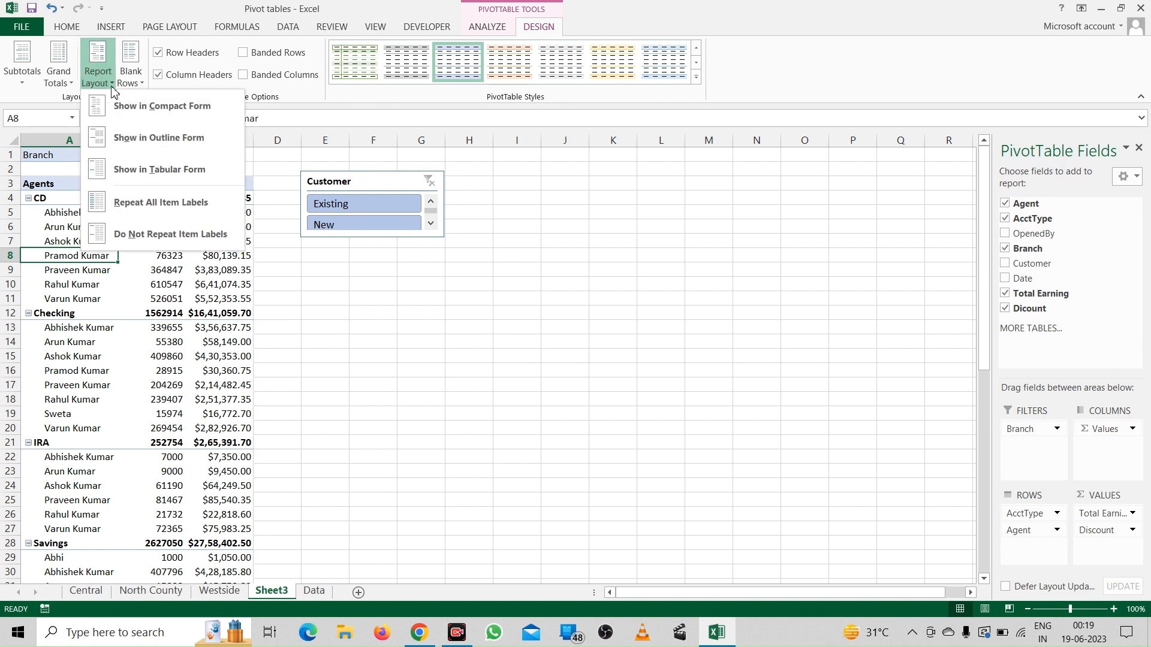
click(157, 139)
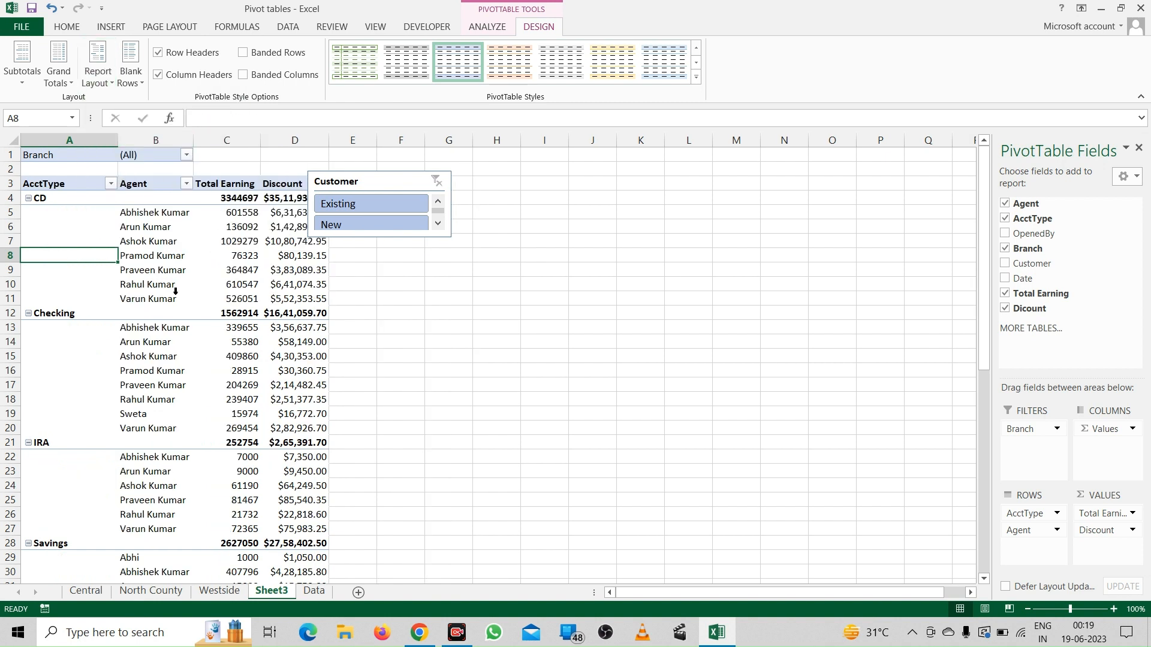
Show the PivotTable in Tabular Form and move the Customer slicer clear of the Discount column.
click(98, 69)
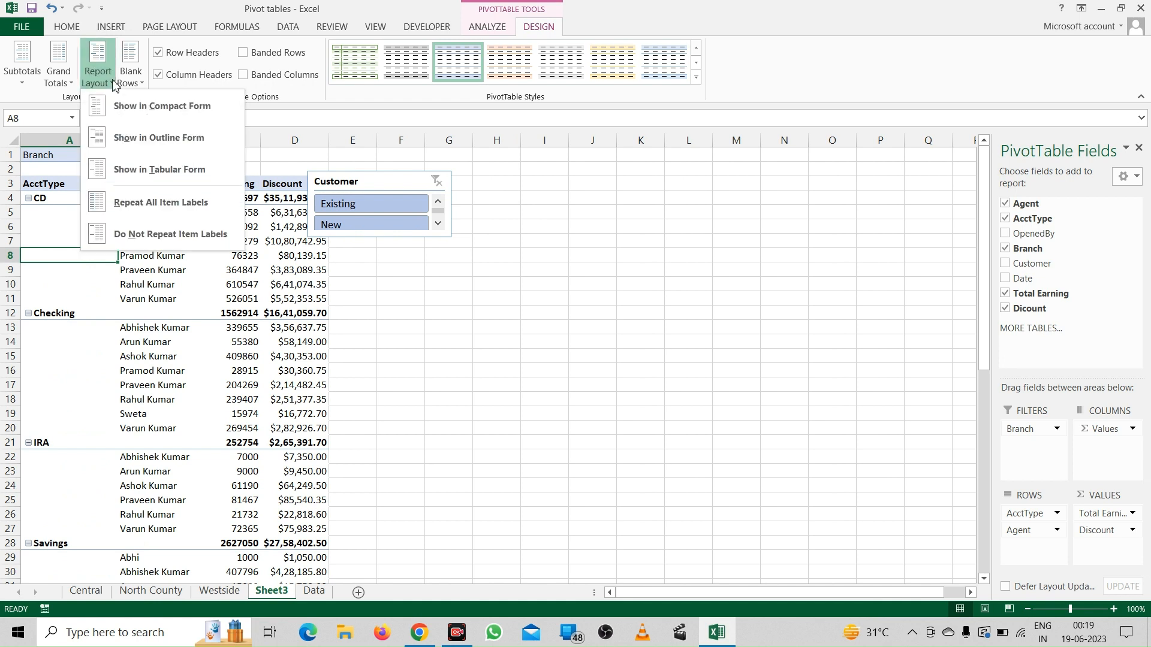
click(163, 178)
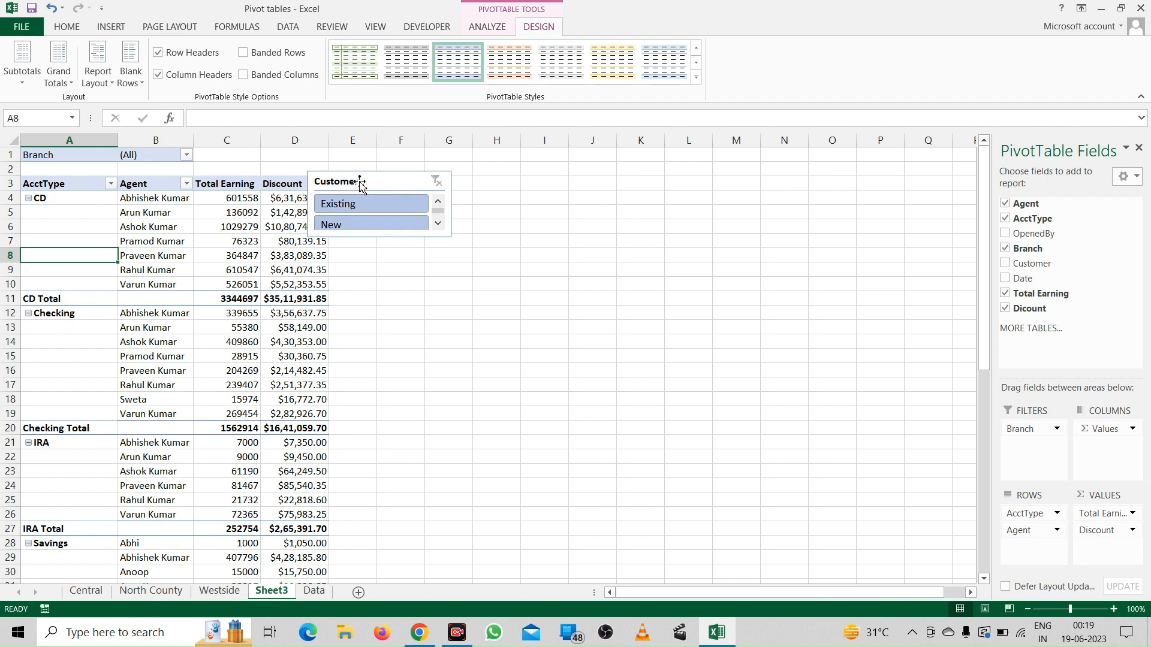
drag(364, 182, 491, 207)
click(159, 214)
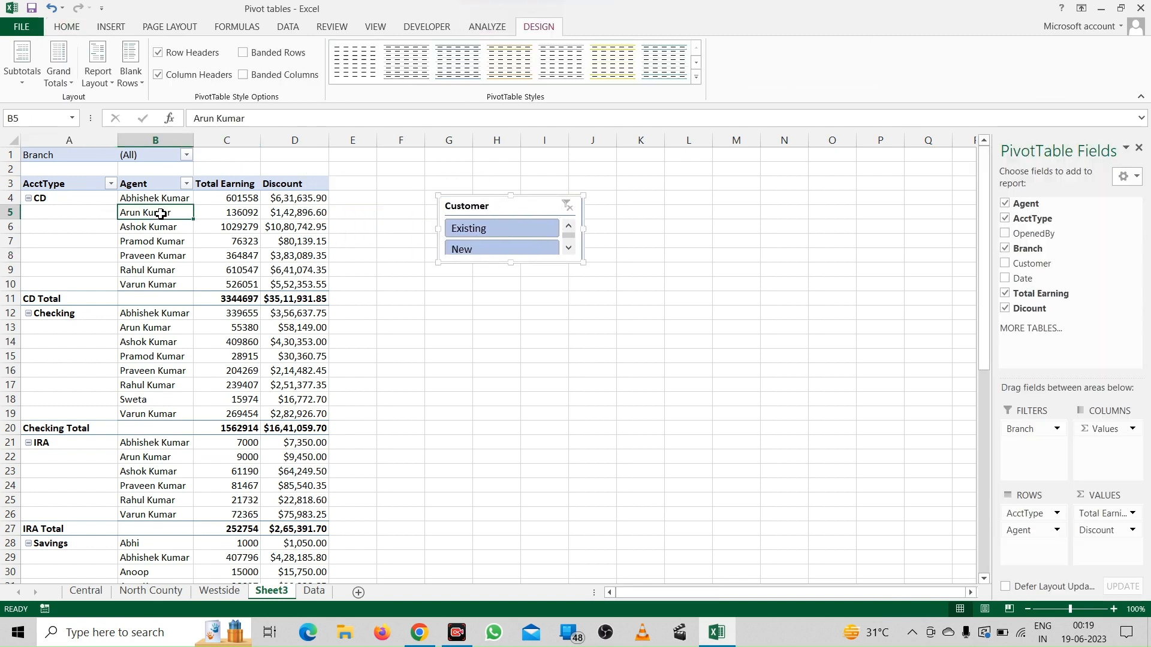
Examine the AcctType column for cells without item labels in the CD and Checking groups.
click(110, 84)
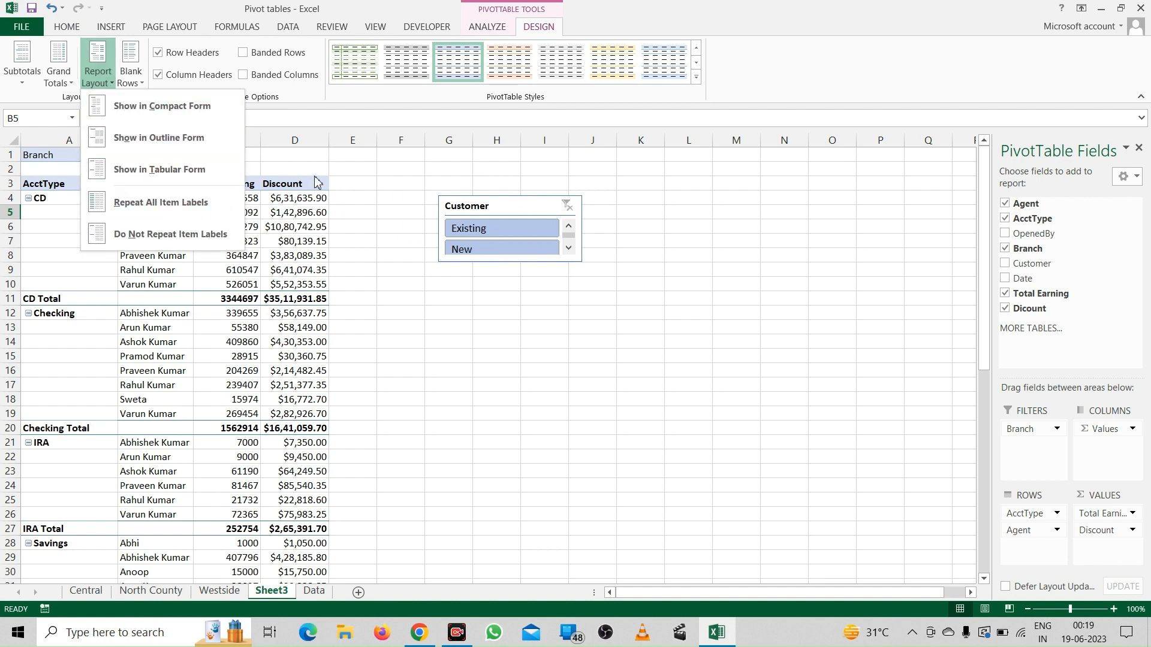
click(194, 207)
click(63, 198)
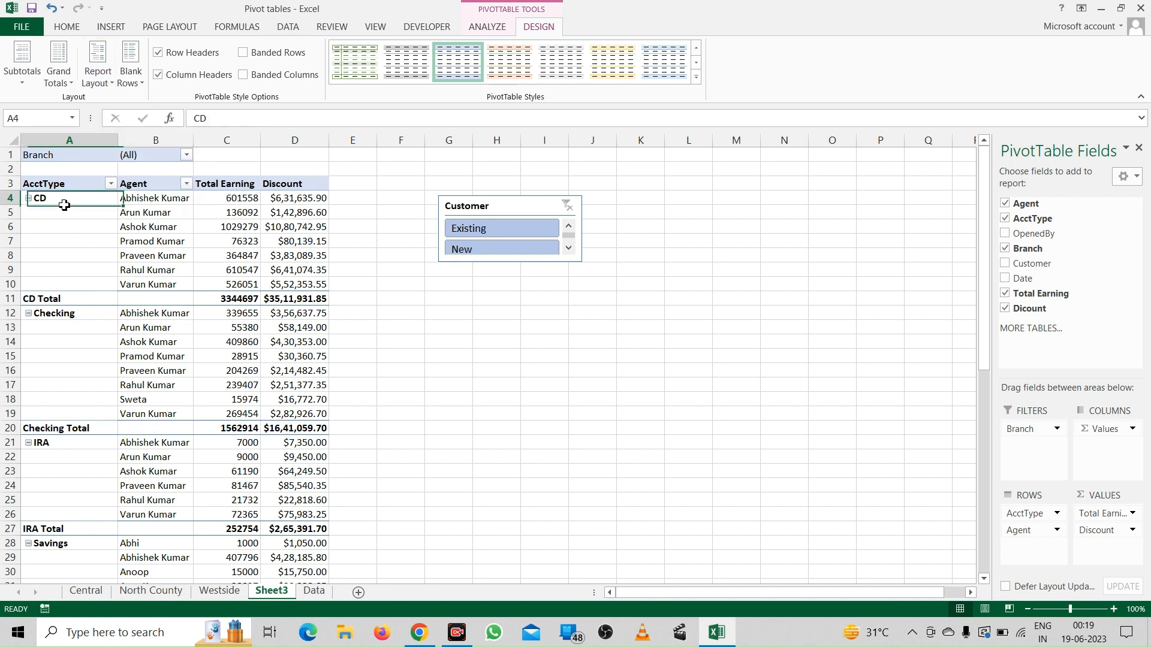
key(Down)
key(Down)
key(Down)
key(Down)
key(Down)
key(Down)
key(Down)
key(Down)
key(Down)
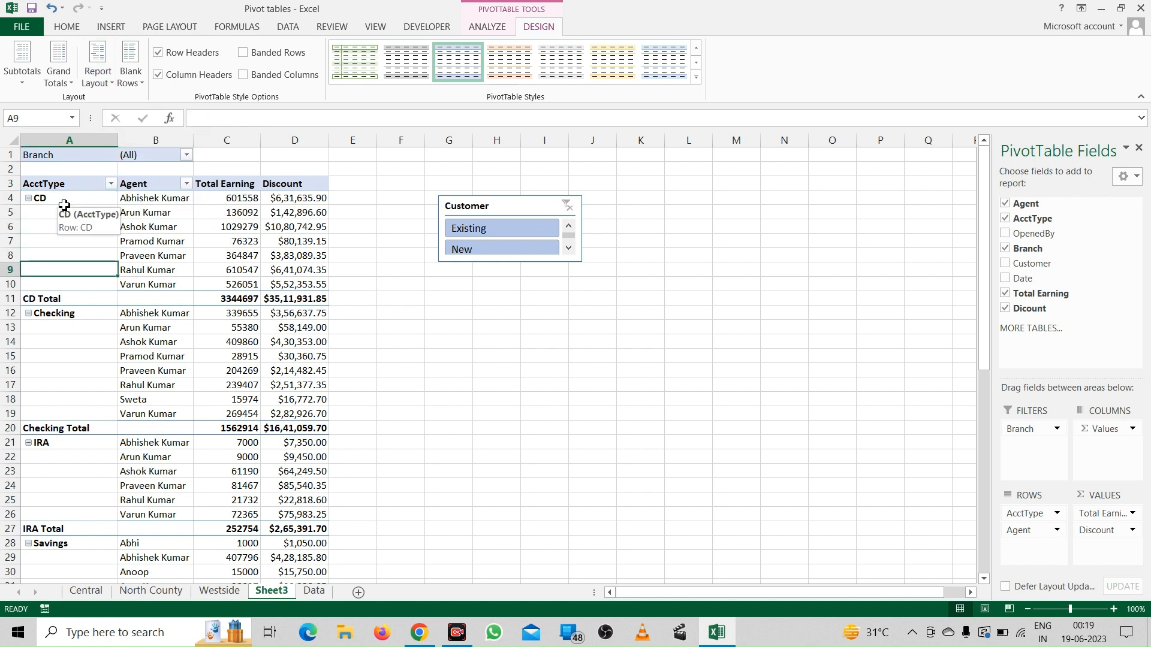
key(Up)
key(Down)
key(Down)
key(Down)
key(Down)
key(Down)
key(Down)
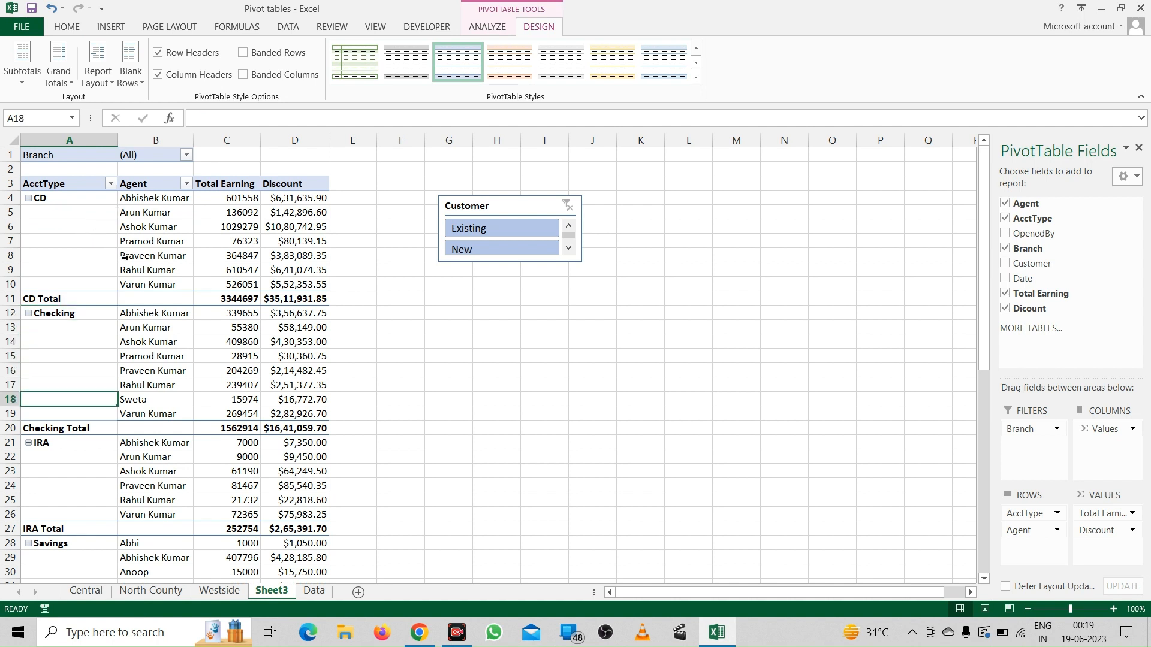
Set the PivotTable's report layout to repeat all item labels, and check the labels in the AcctType column.
click(114, 88)
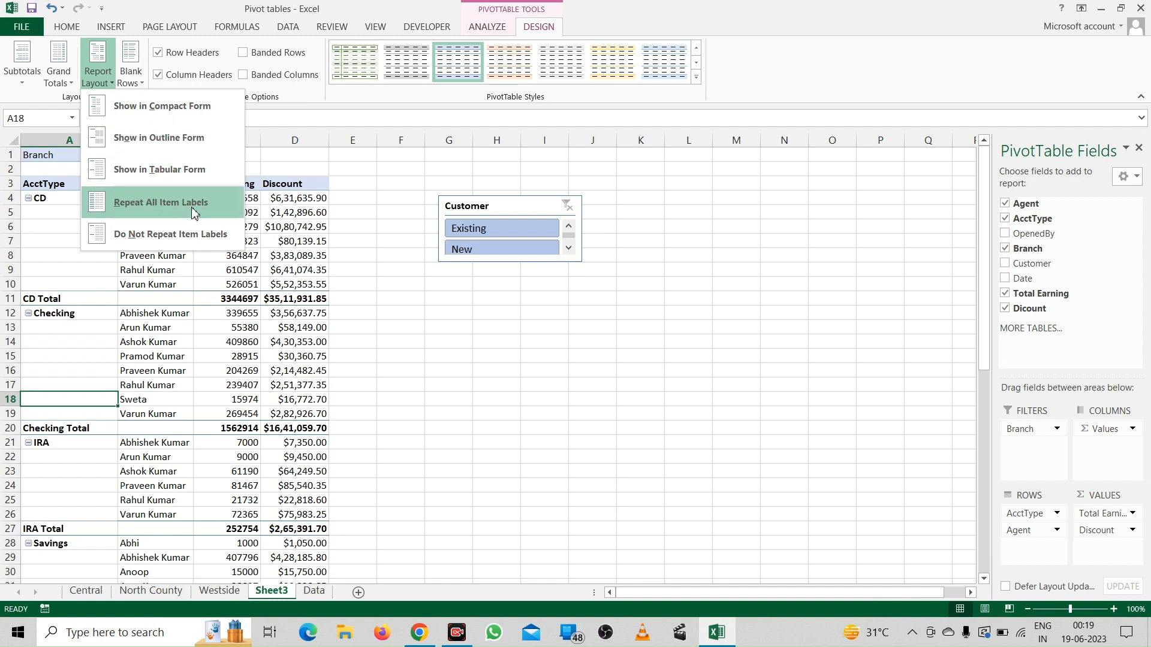
click(193, 207)
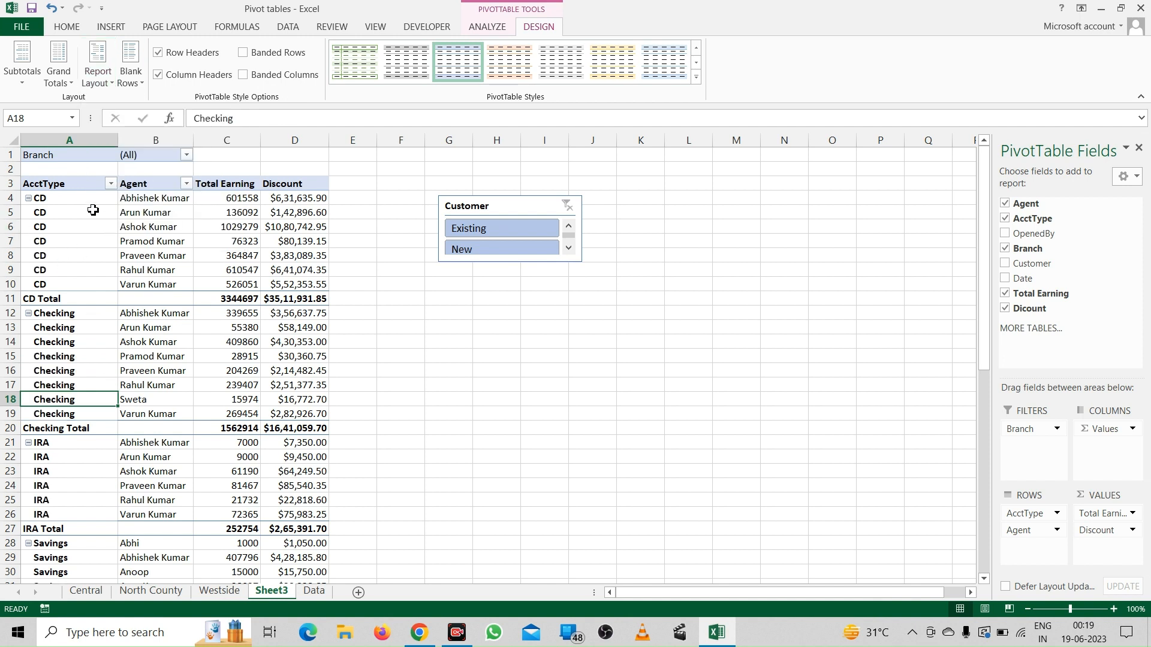
click(112, 81)
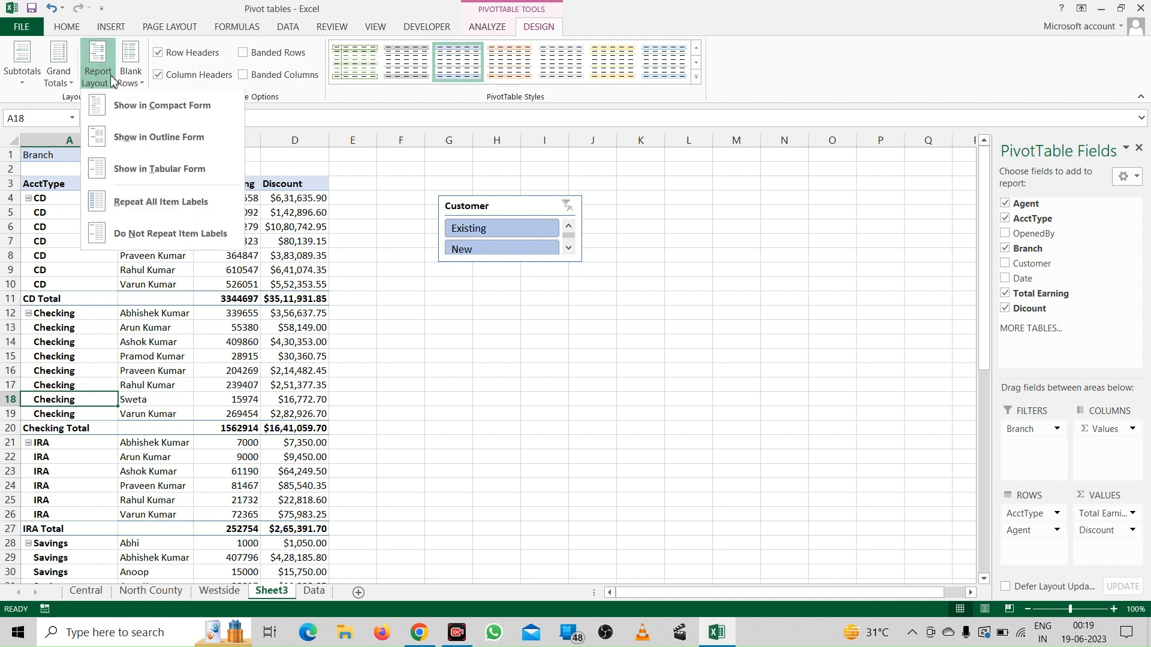
click(174, 200)
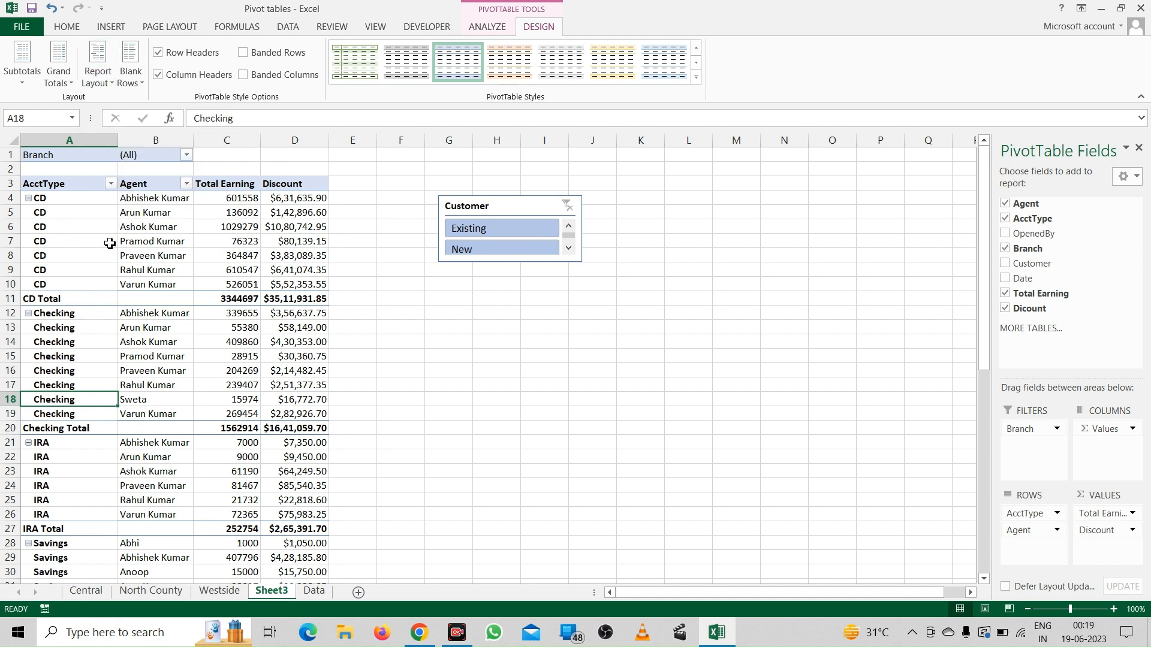
click(113, 90)
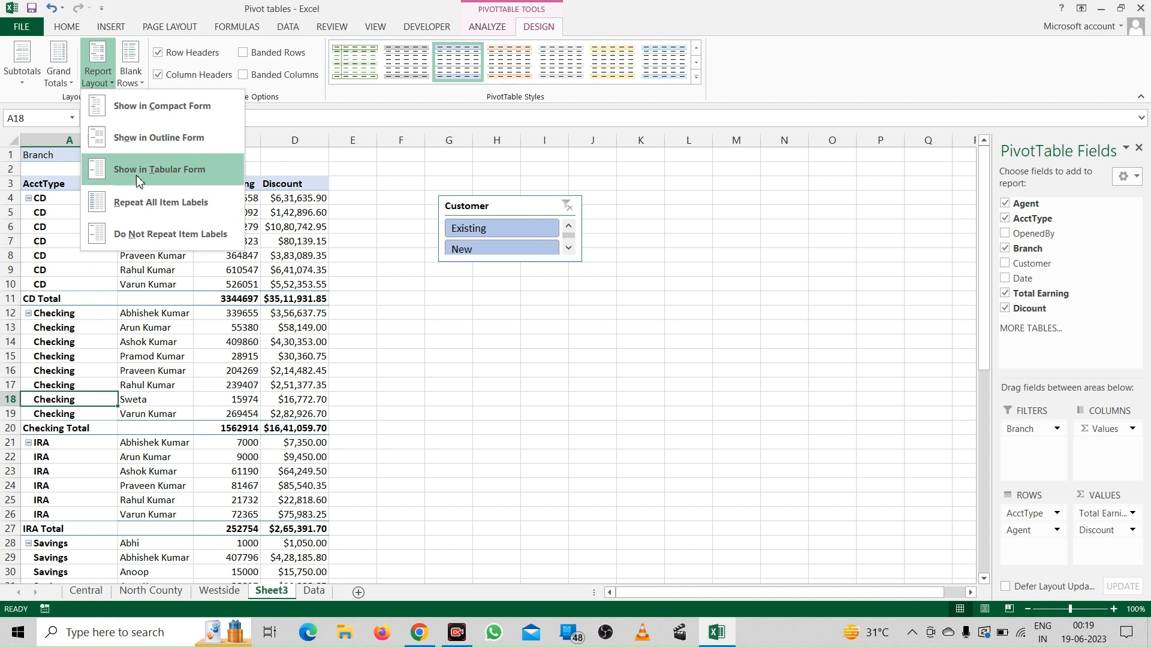
click(144, 218)
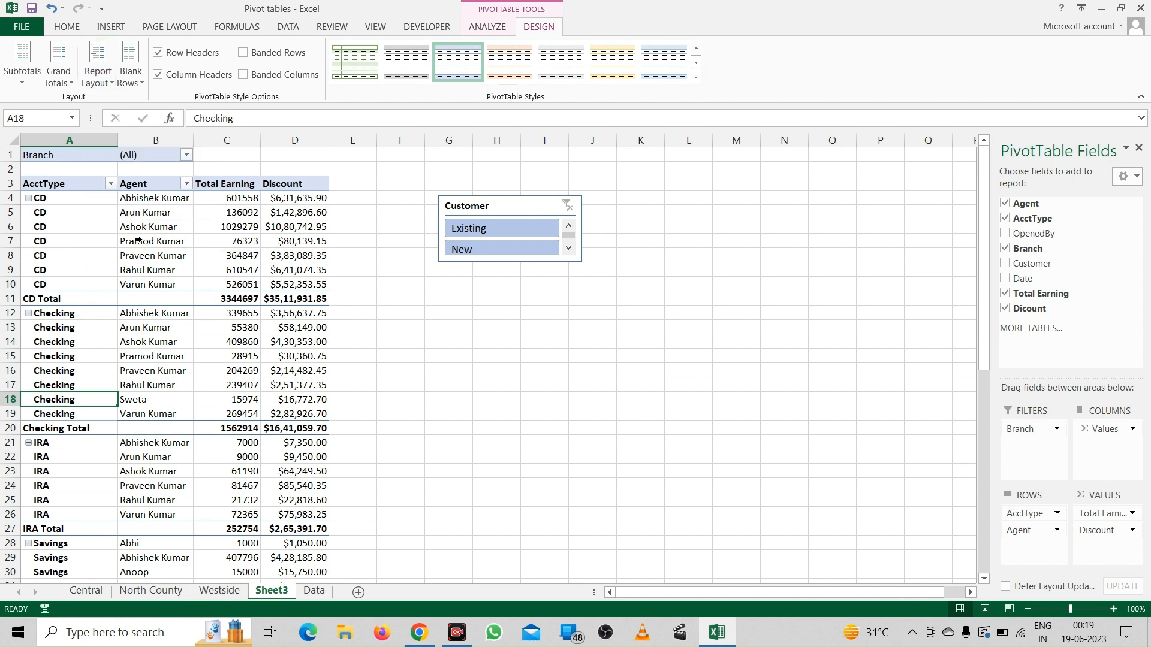
click(139, 240)
click(102, 256)
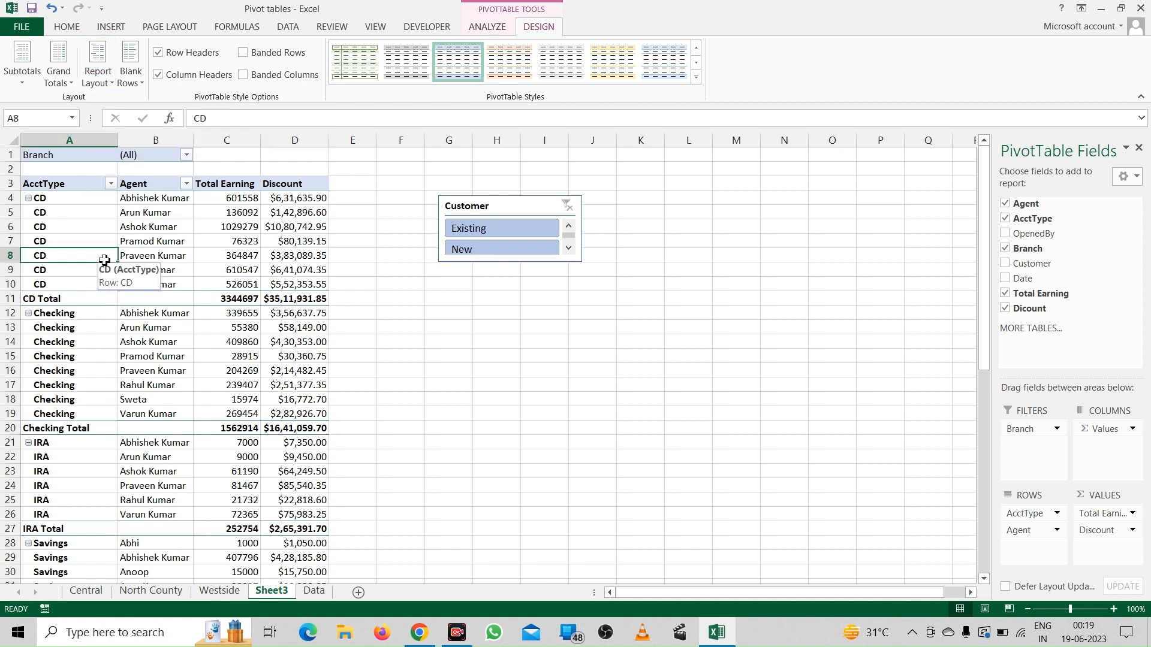
Insert a blank line after each item in the PivotTable, and check the rows below the CD and Checking totals.
click(142, 84)
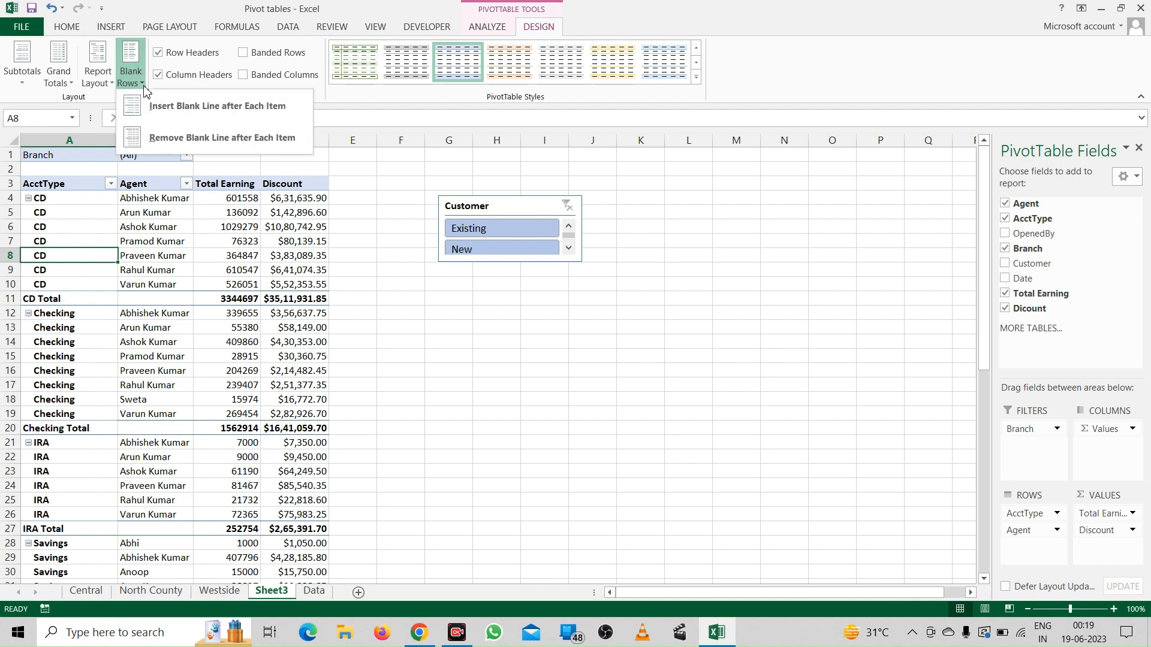
click(200, 106)
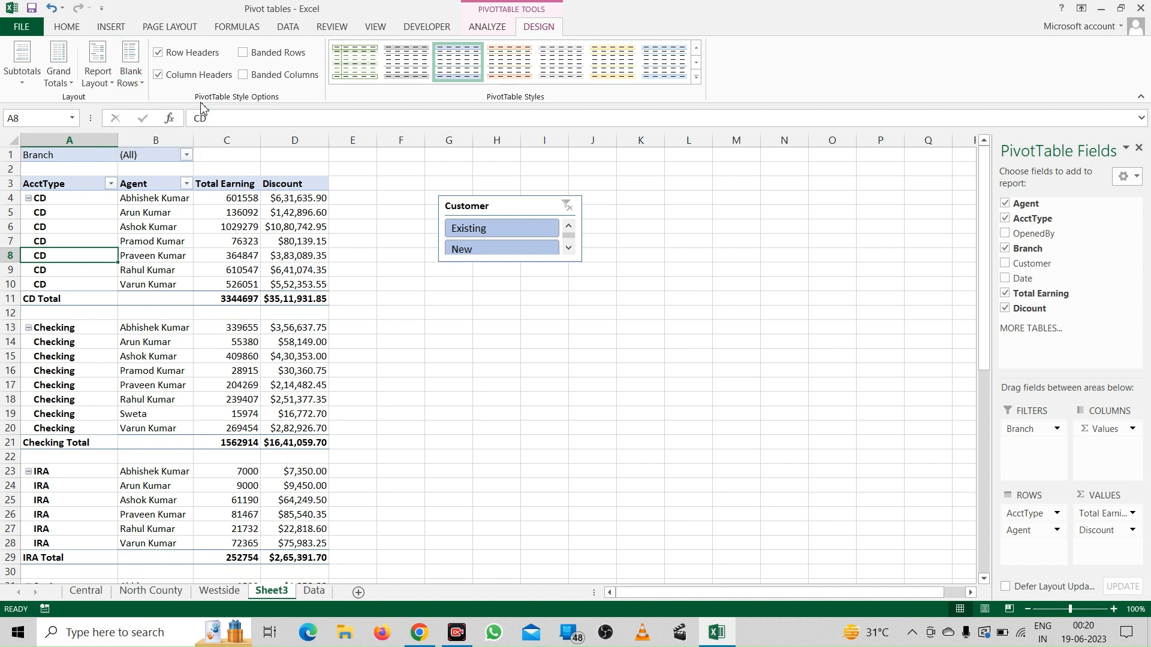
click(56, 310)
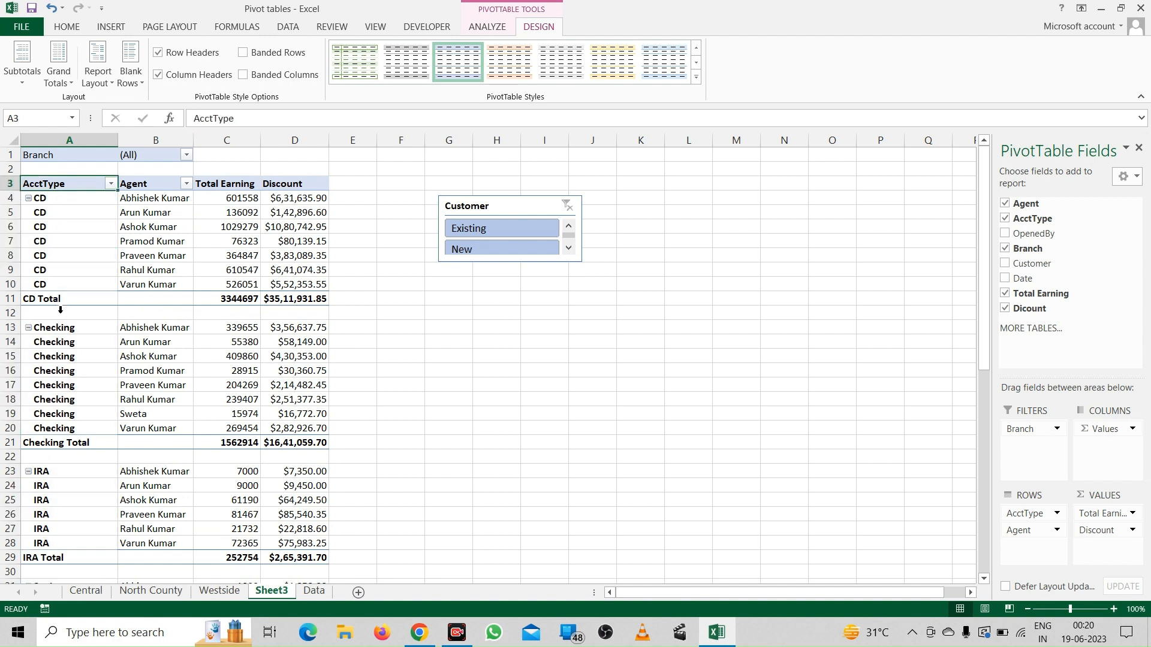
click(159, 317)
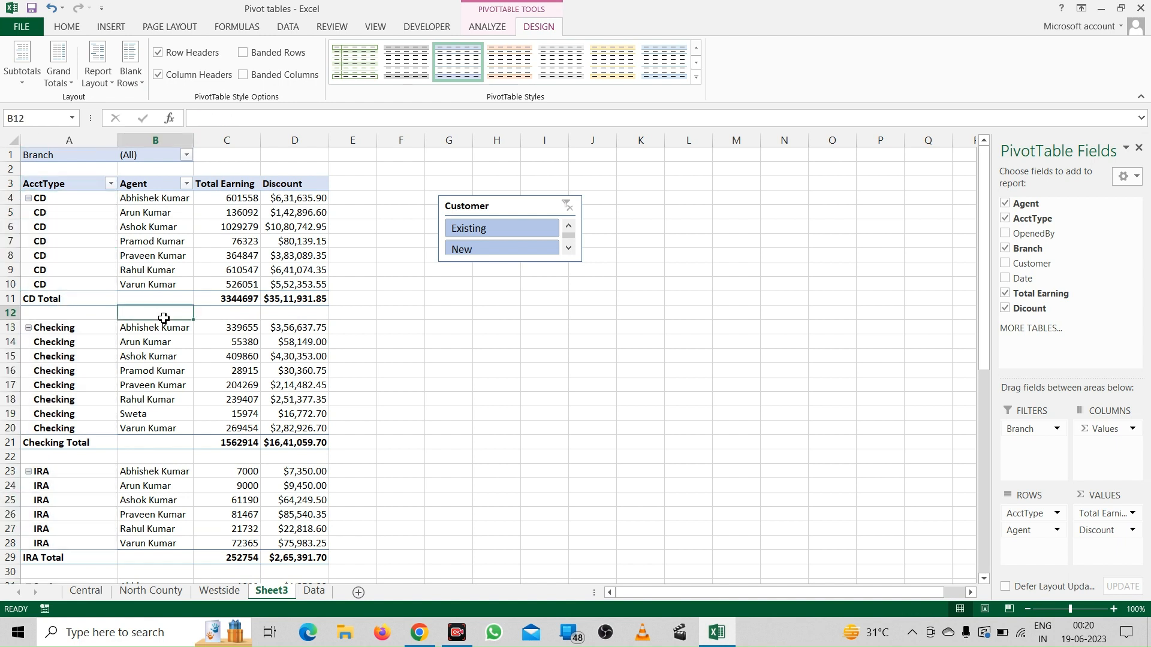
click(160, 457)
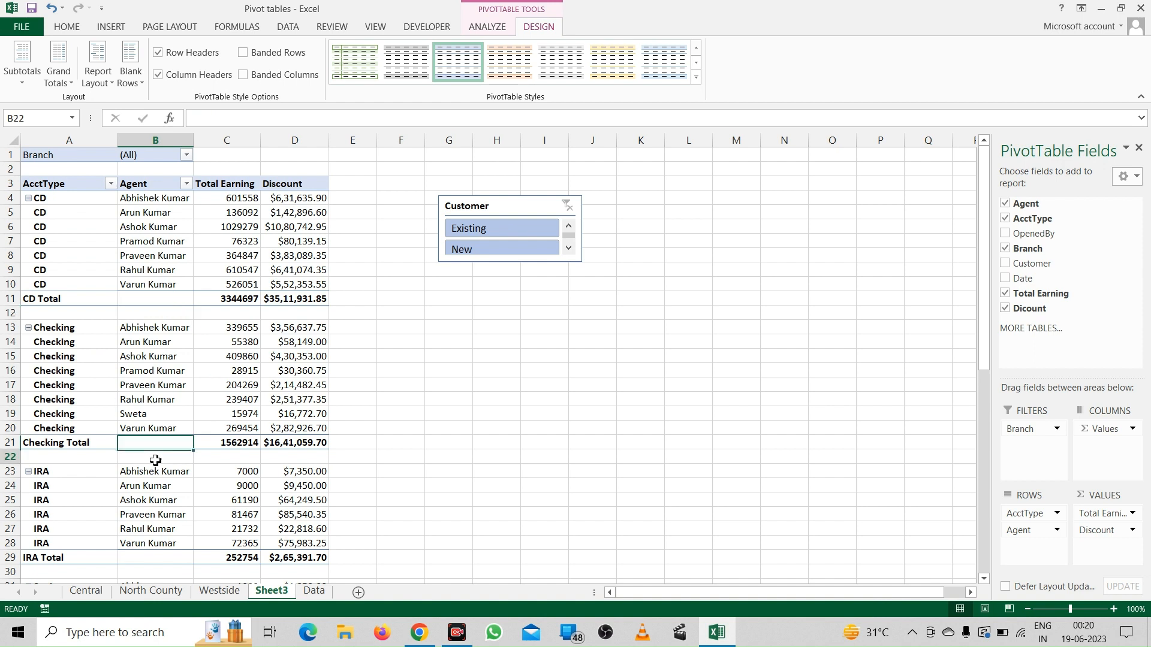
Remove the blank line after each item in the PivotTable.
click(130, 71)
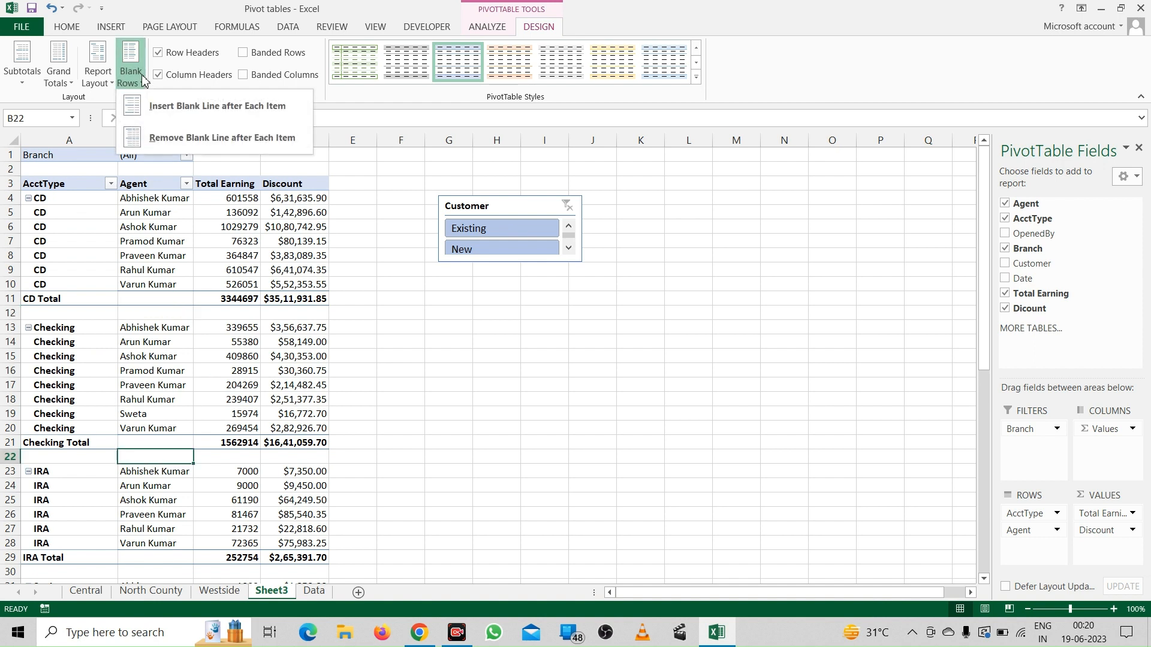
click(181, 135)
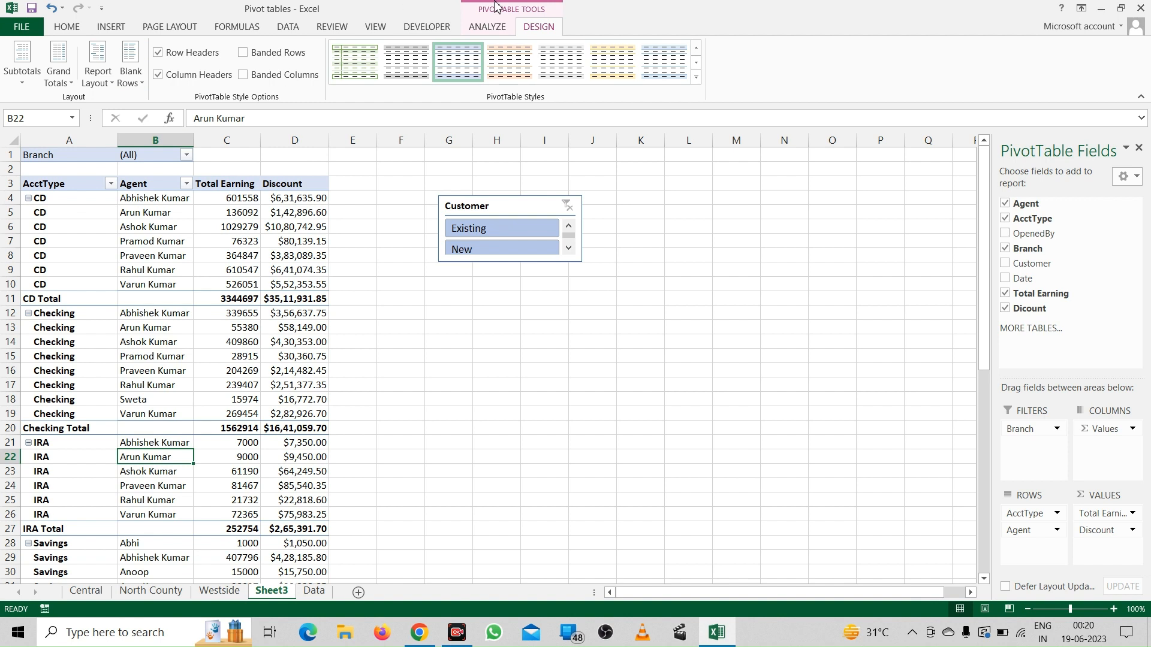
Try a green bordered Light style on the PivotTable, and undo the style change.
click(696, 80)
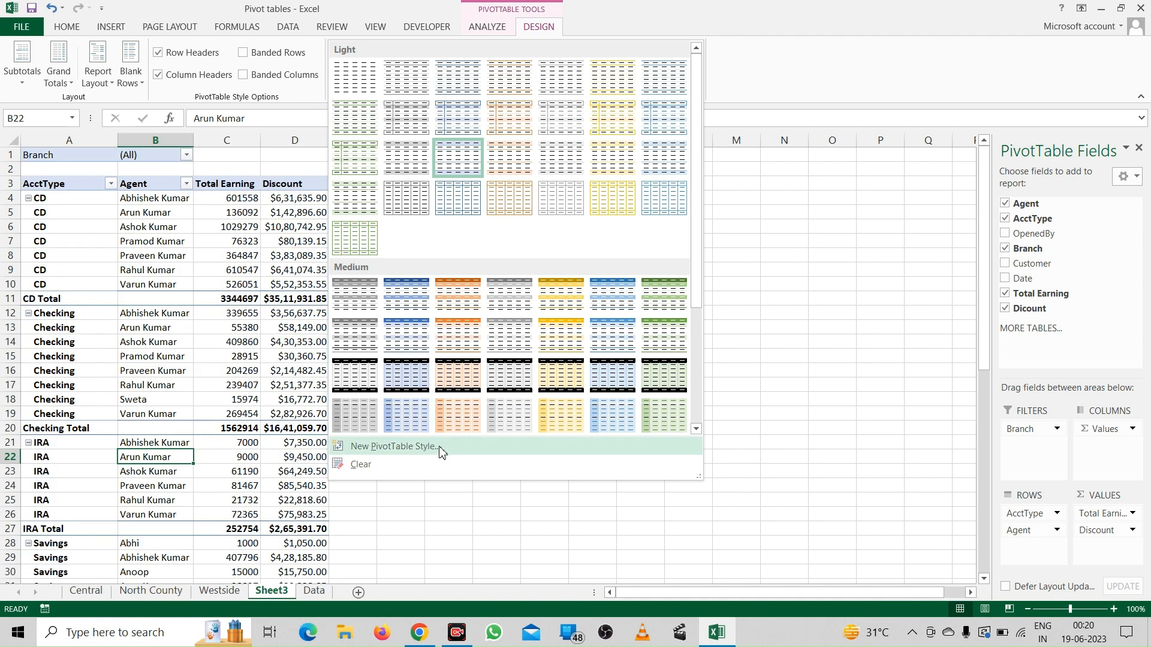
click(368, 249)
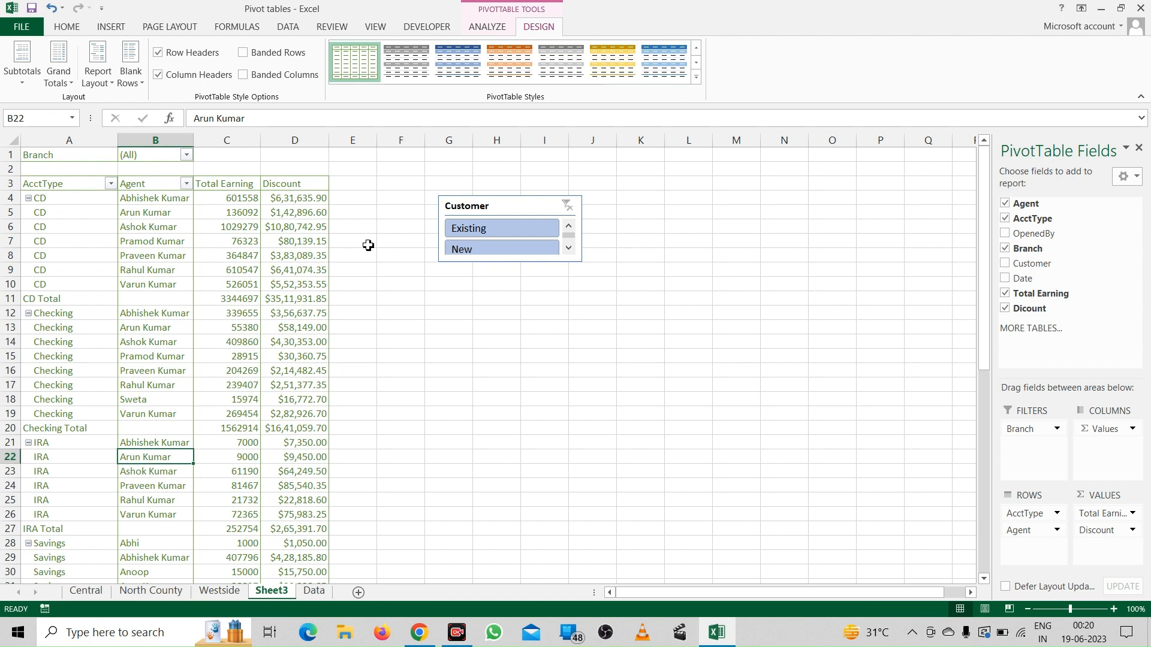
key(ctrl+z)
click(222, 256)
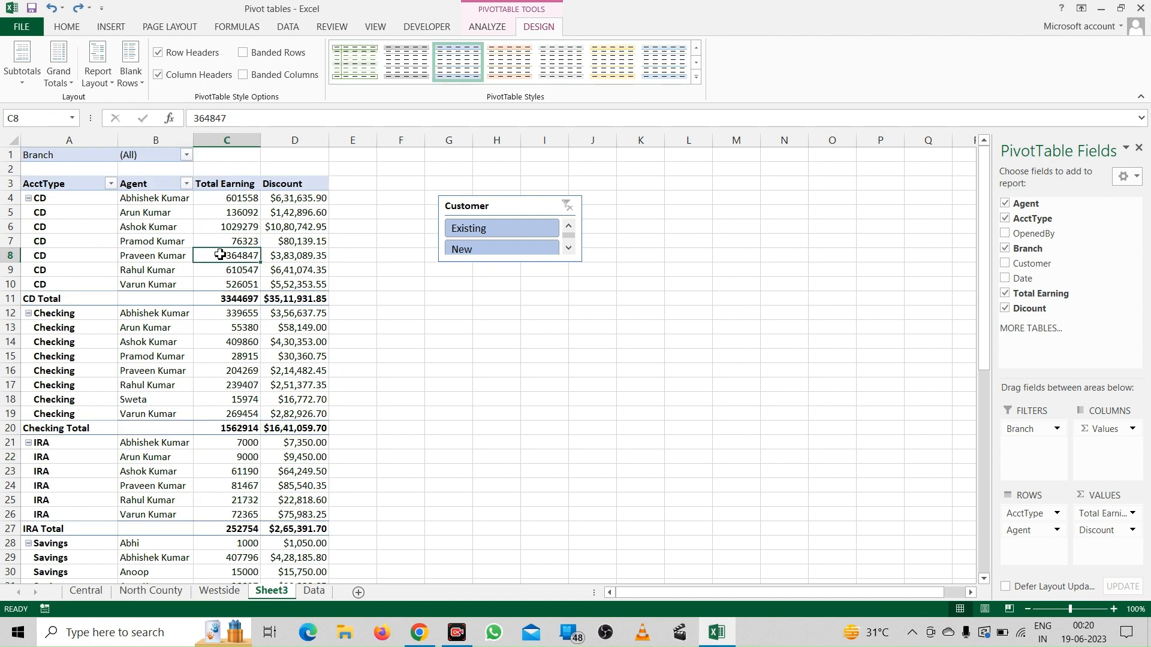
Check the PivotTable's source data range without changing it, and view the available refresh options.
click(489, 27)
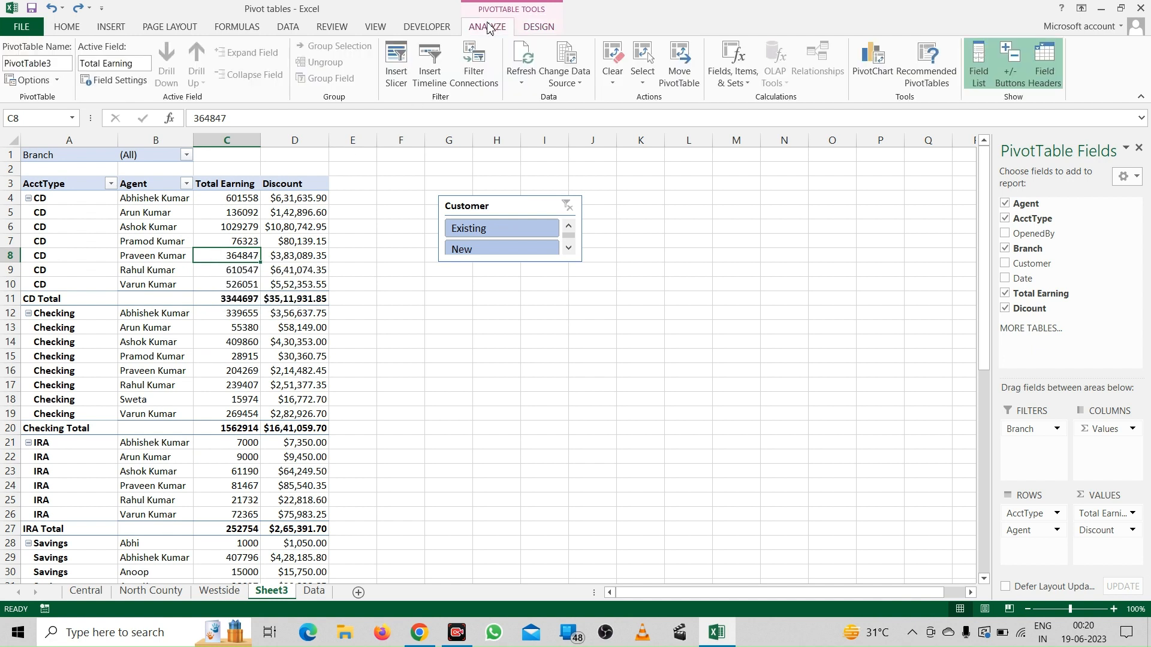
click(580, 84)
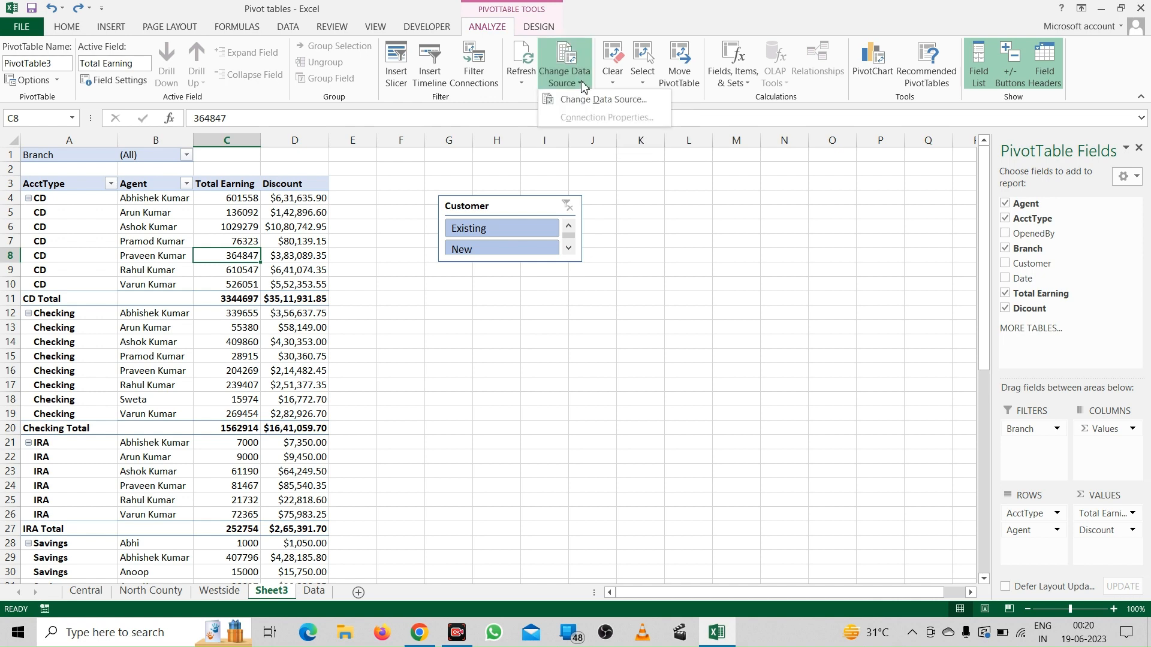
click(607, 100)
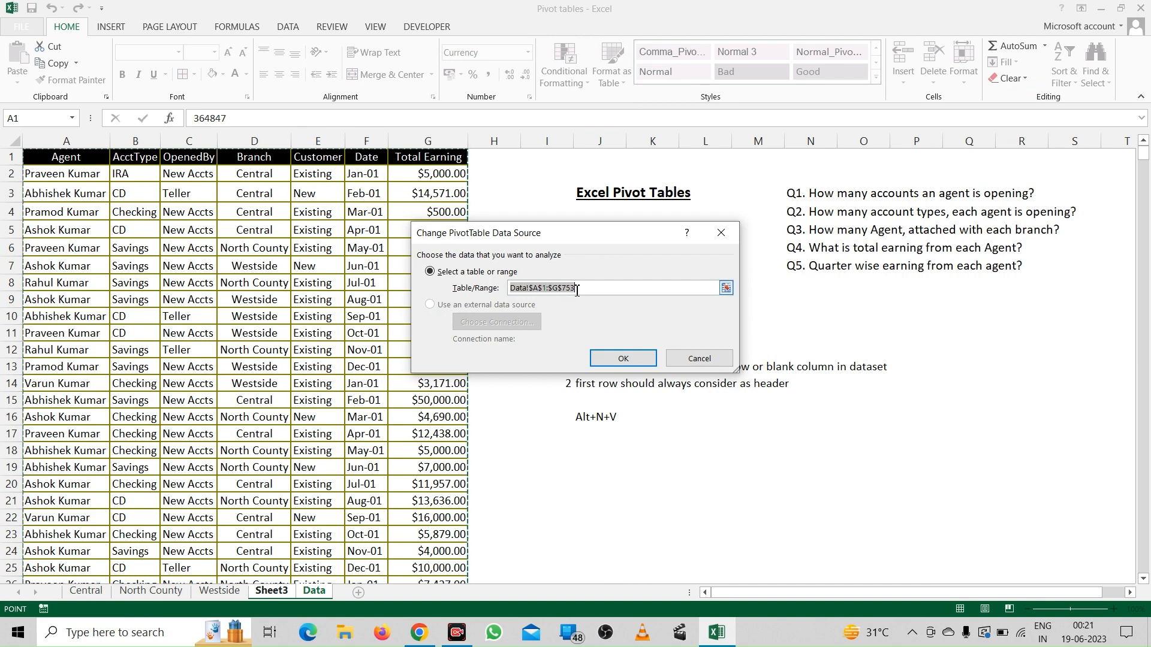
click(694, 355)
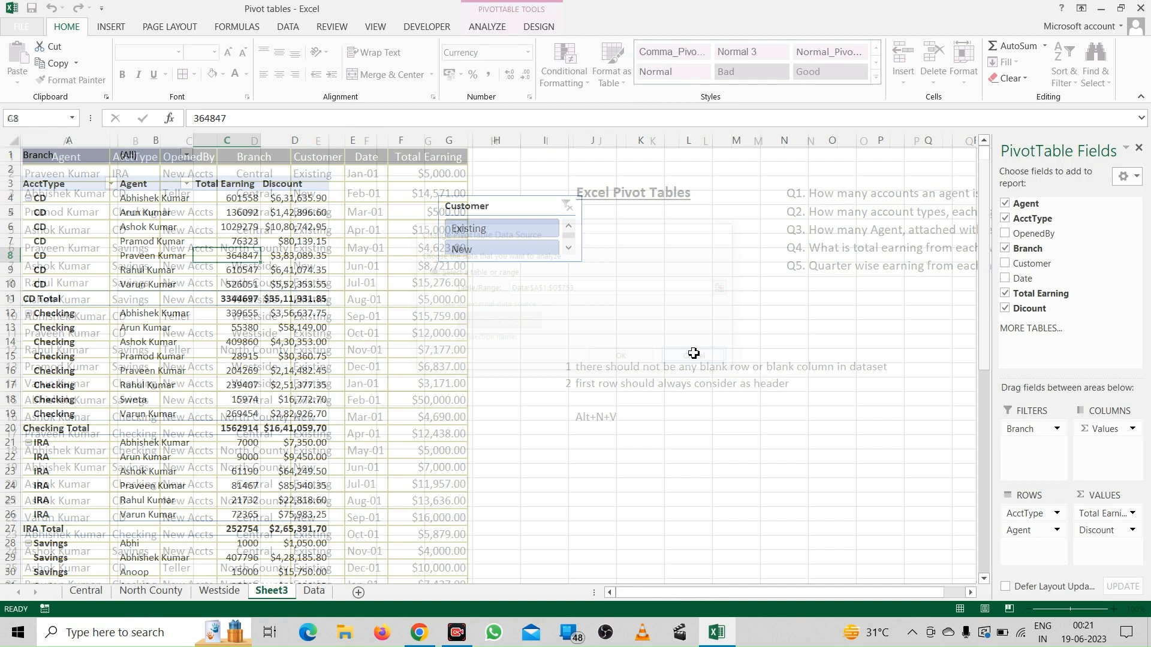
click(486, 27)
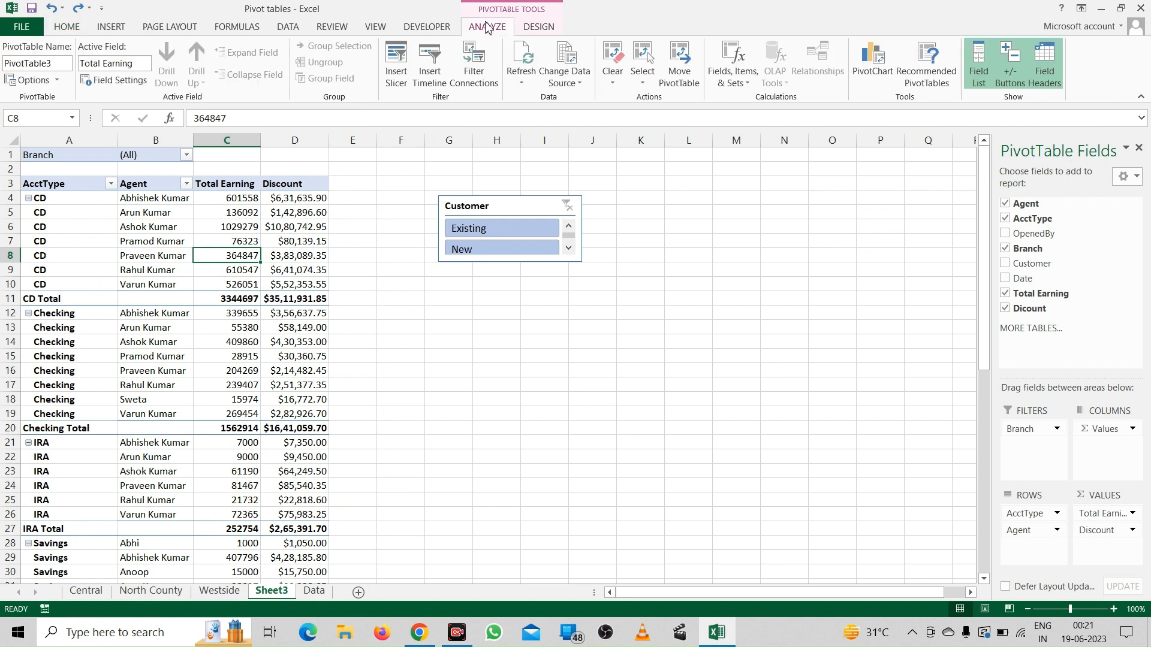
click(523, 85)
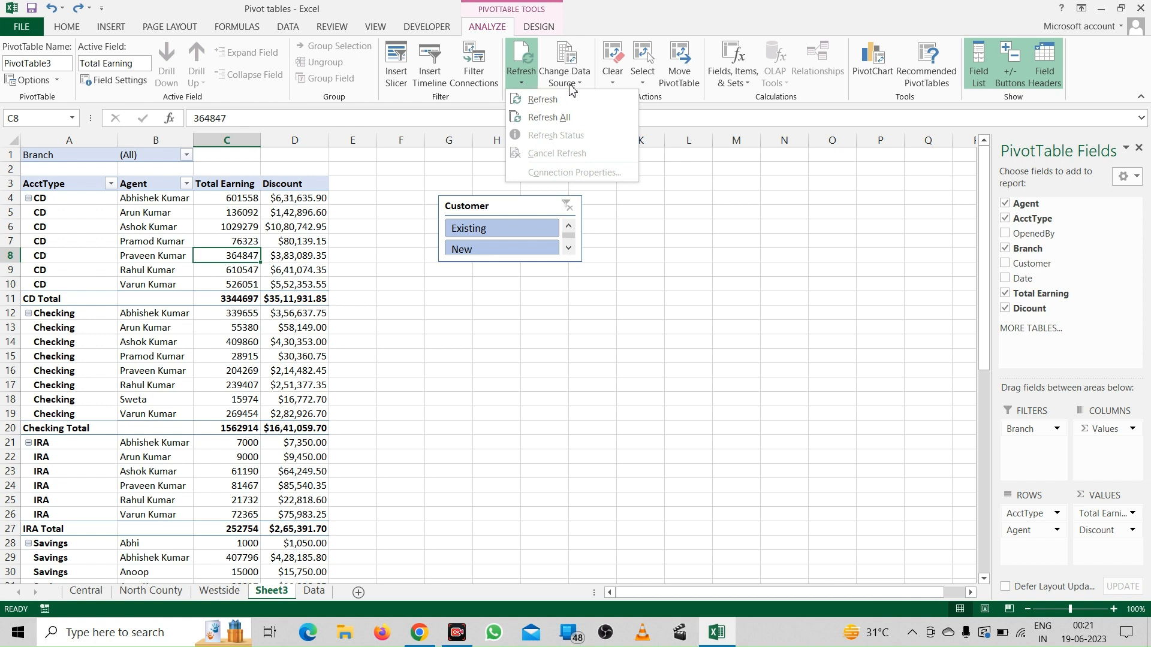
click(689, 216)
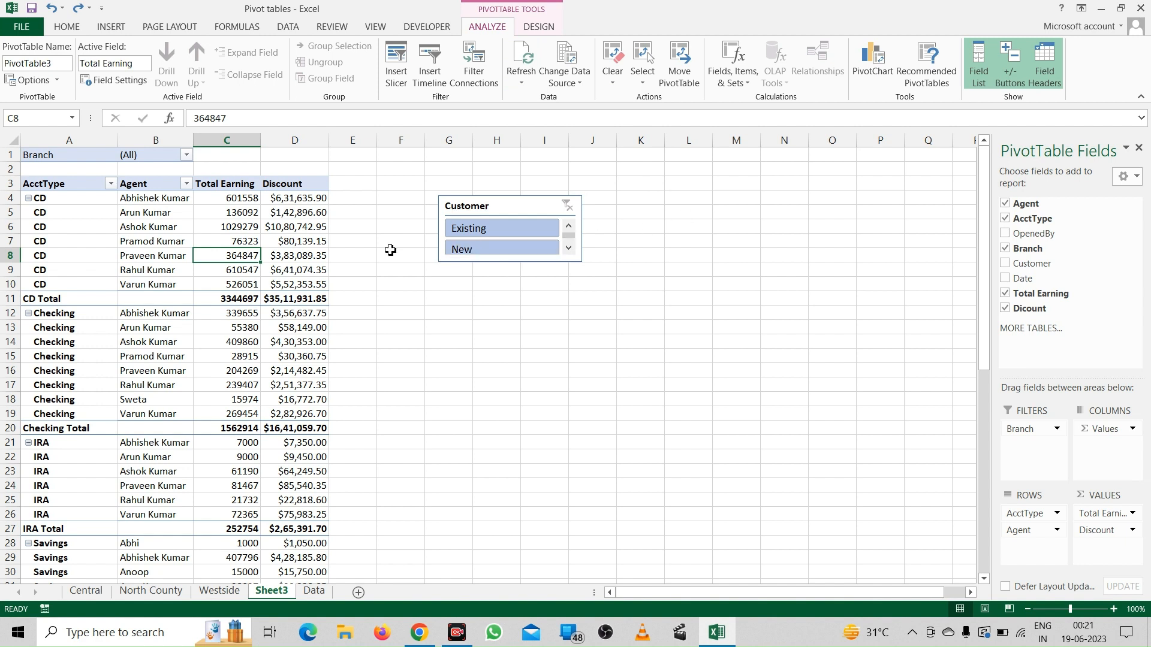
List the PivotTable's calculated formulas on a new sheet, check the calculated field's entry, and return to Sheet3.
click(747, 84)
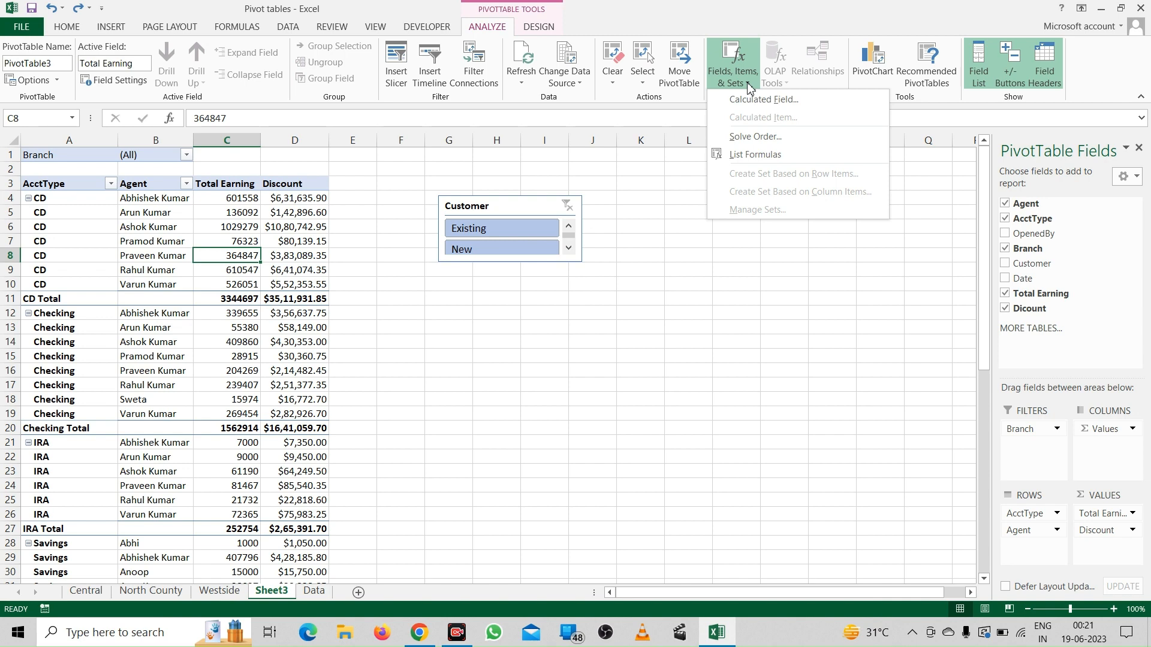
click(756, 155)
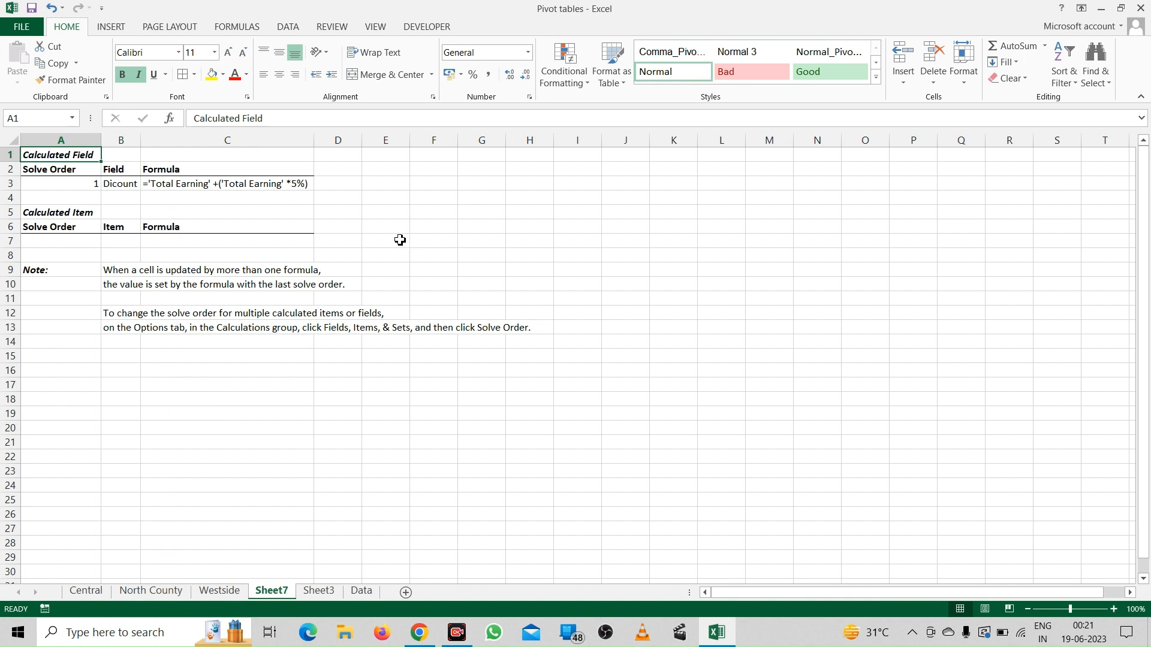
click(118, 186)
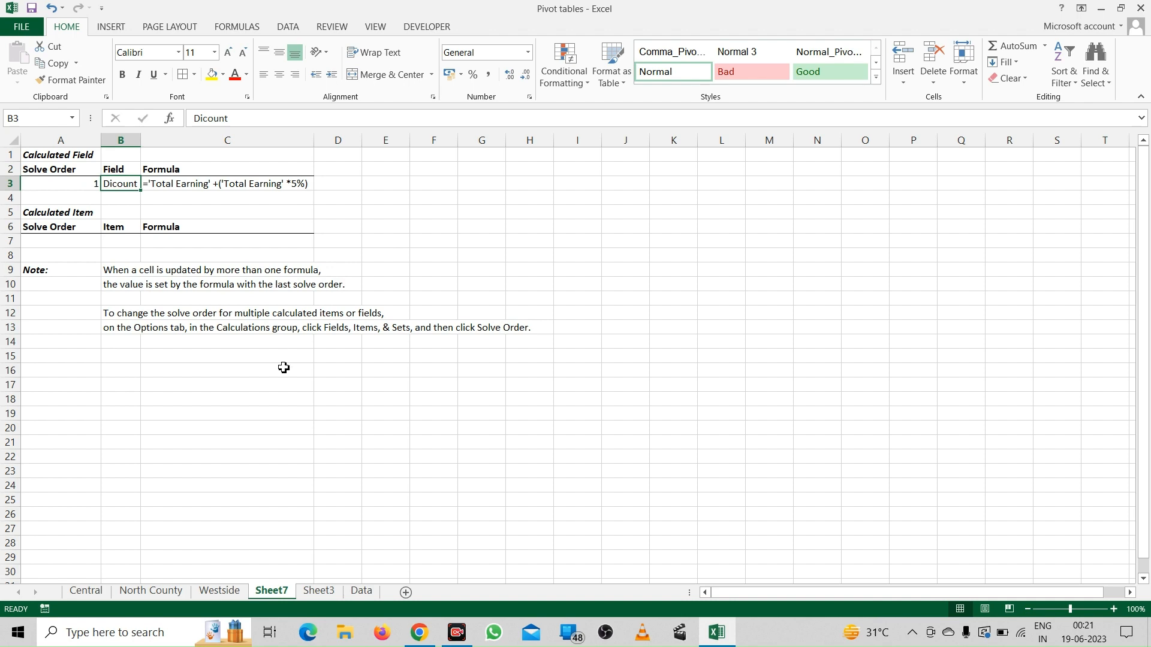
click(319, 592)
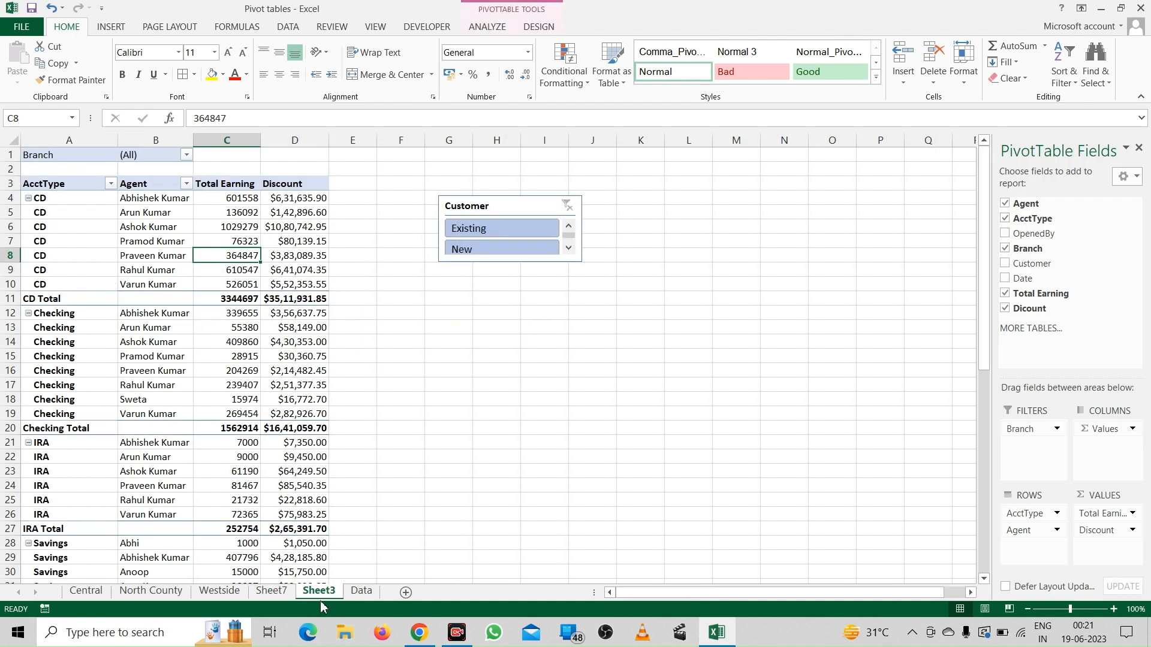
Open the PivotTable's name for editing.
mouse_move(302, 347)
click(479, 35)
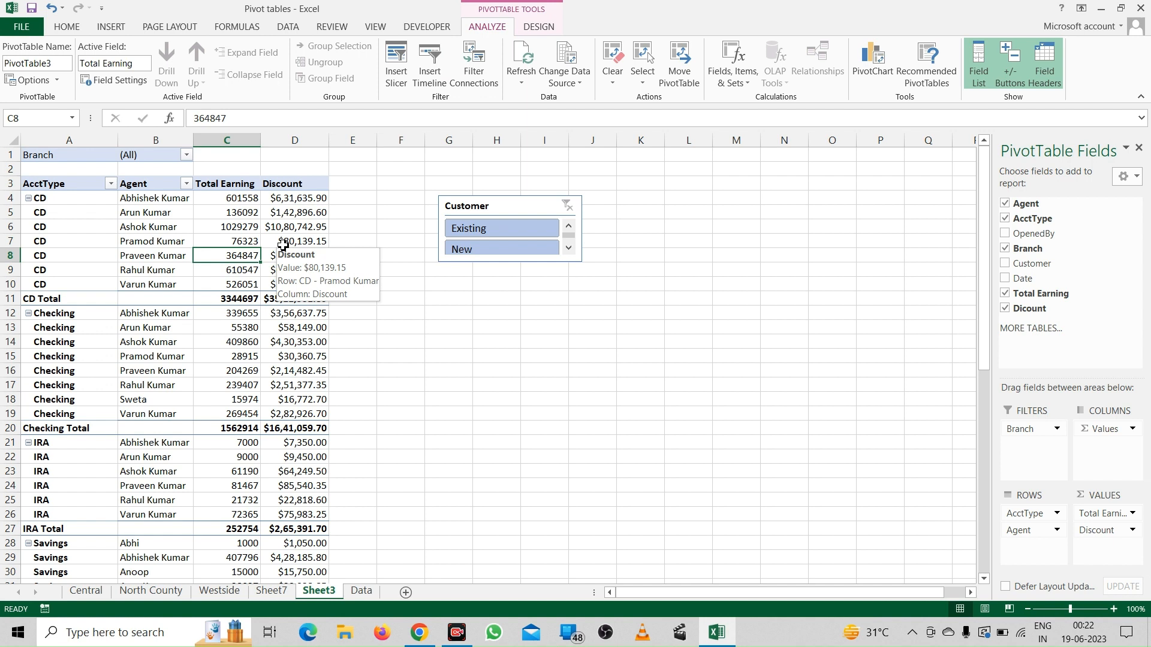
click(62, 62)
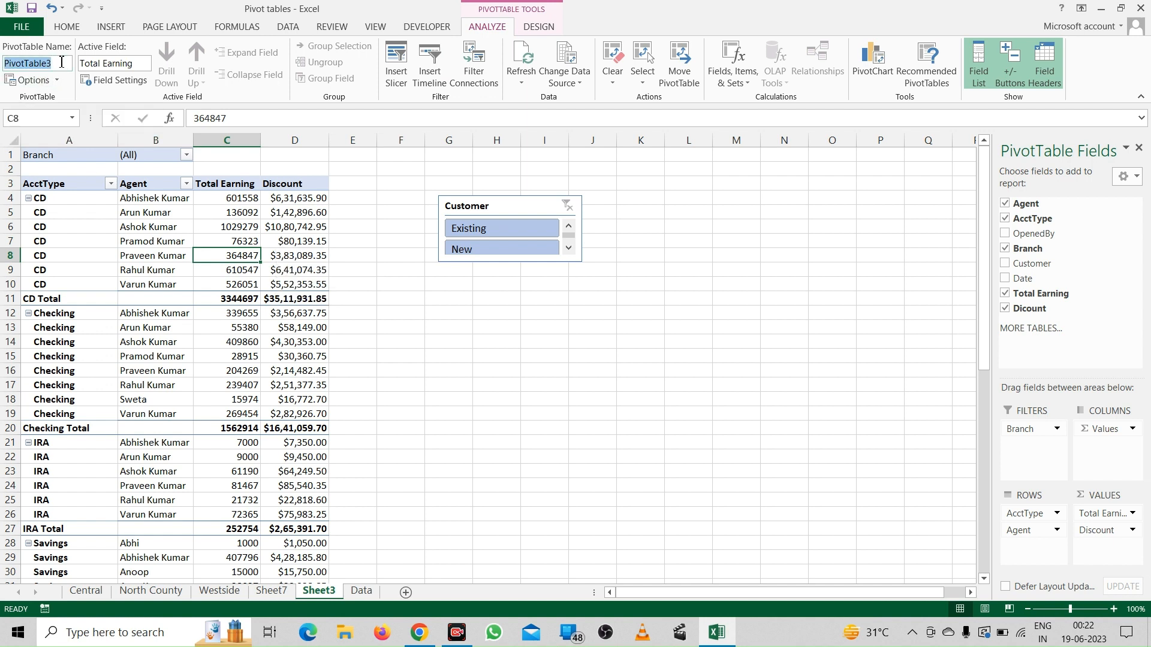